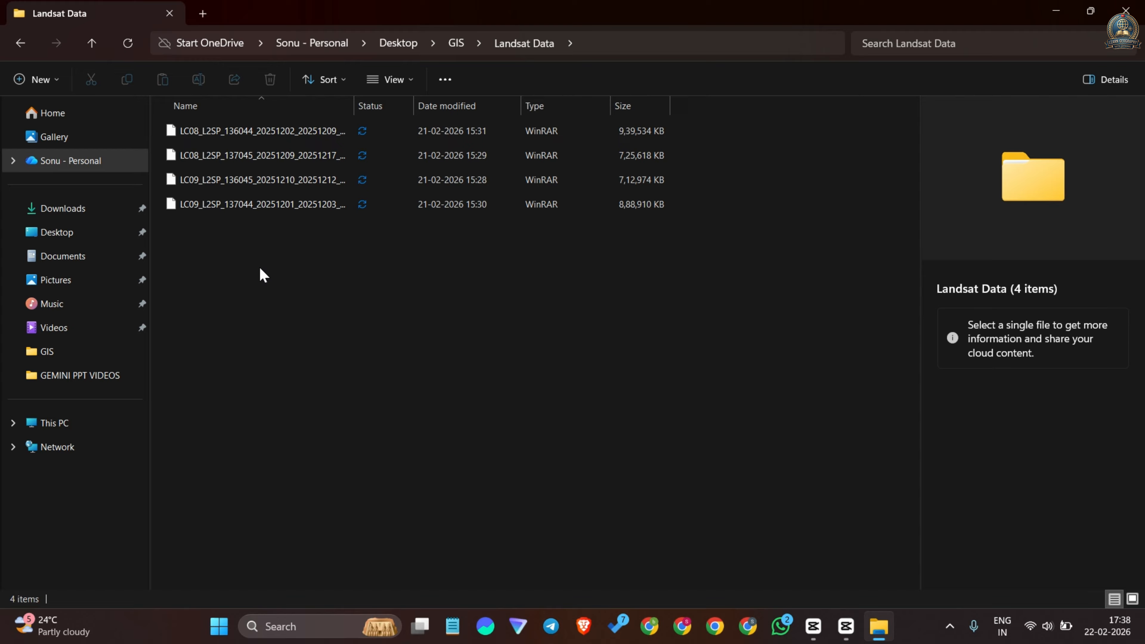
# Step: Create a folder named 1 in Landsat Data and move the LC08_L2SP_136044 archive into it
pyautogui.rightClick(294, 274)
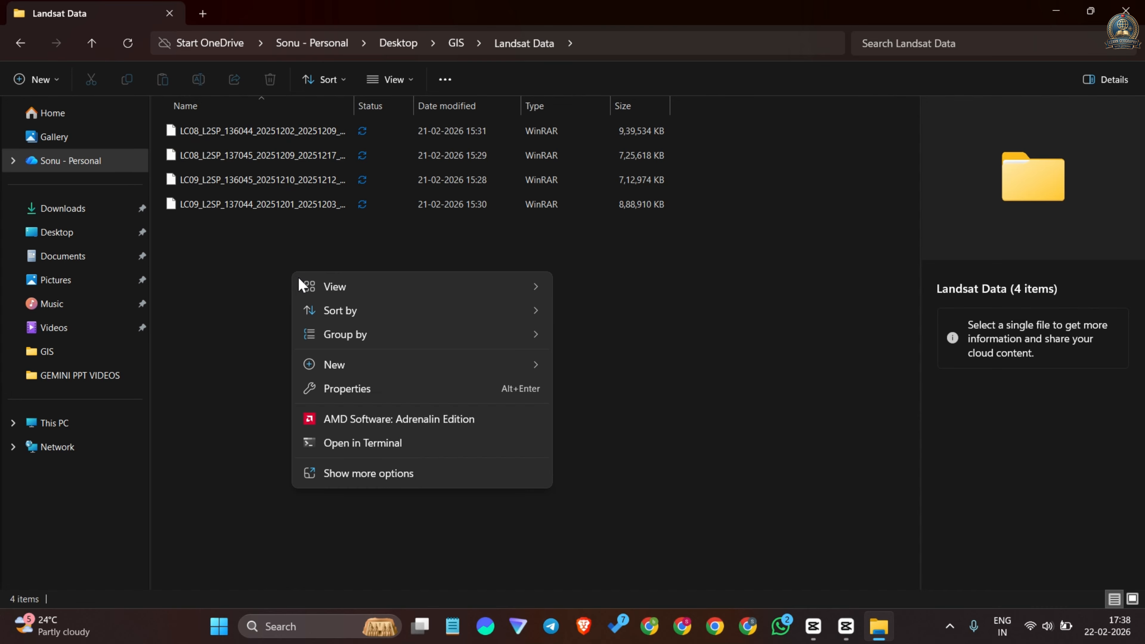
pyautogui.moveTo(342, 359)
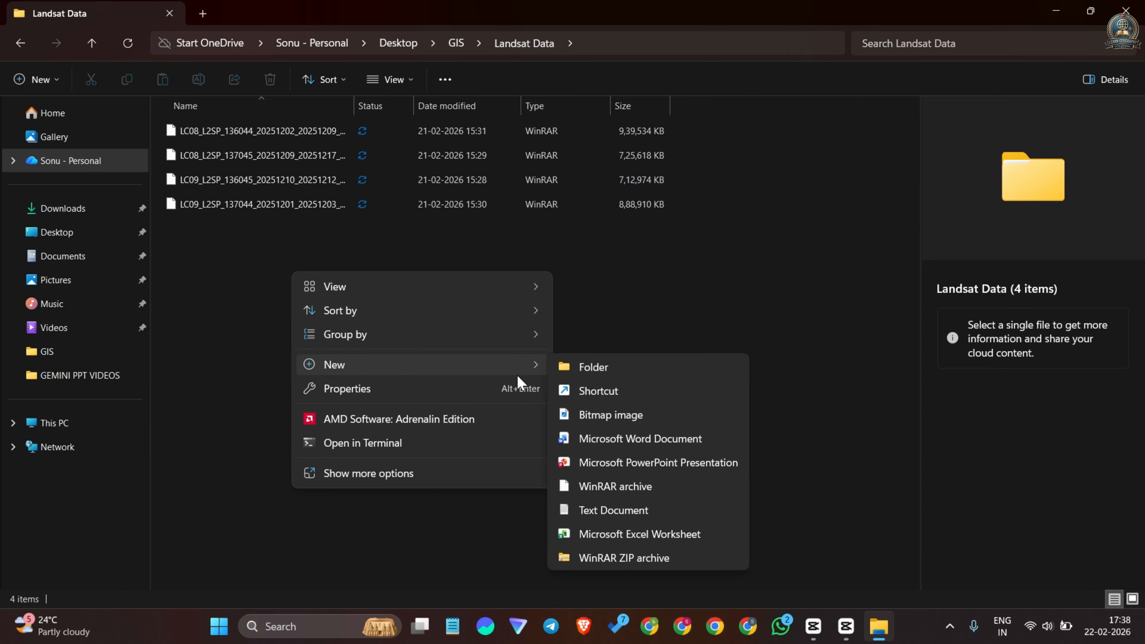
pyautogui.click(581, 366)
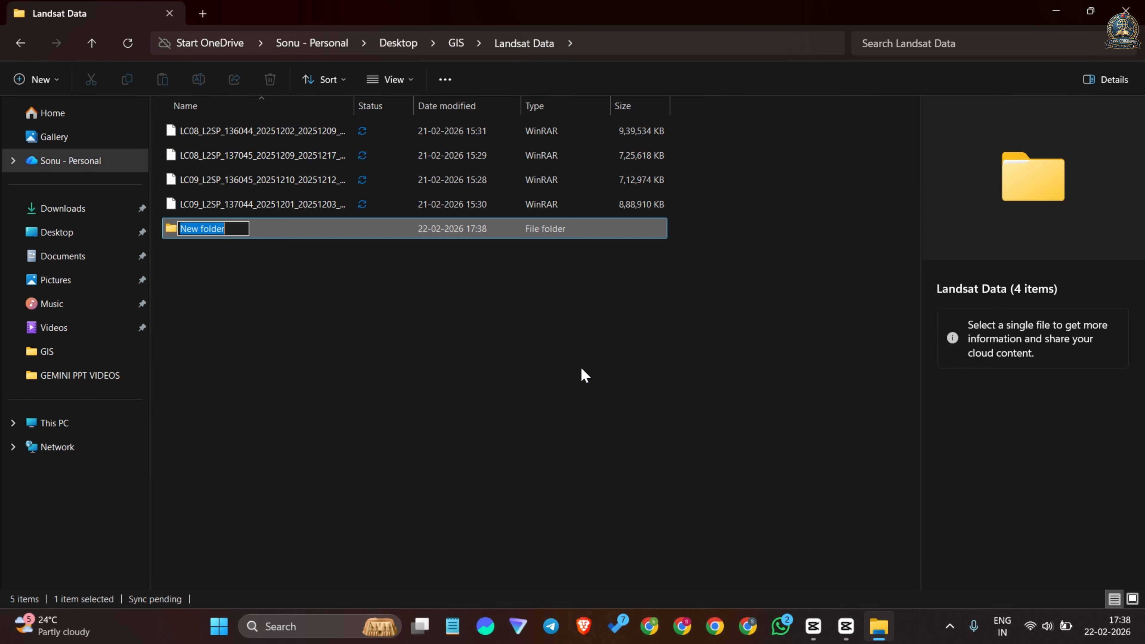
pyautogui.write('1')
pyautogui.click(564, 369)
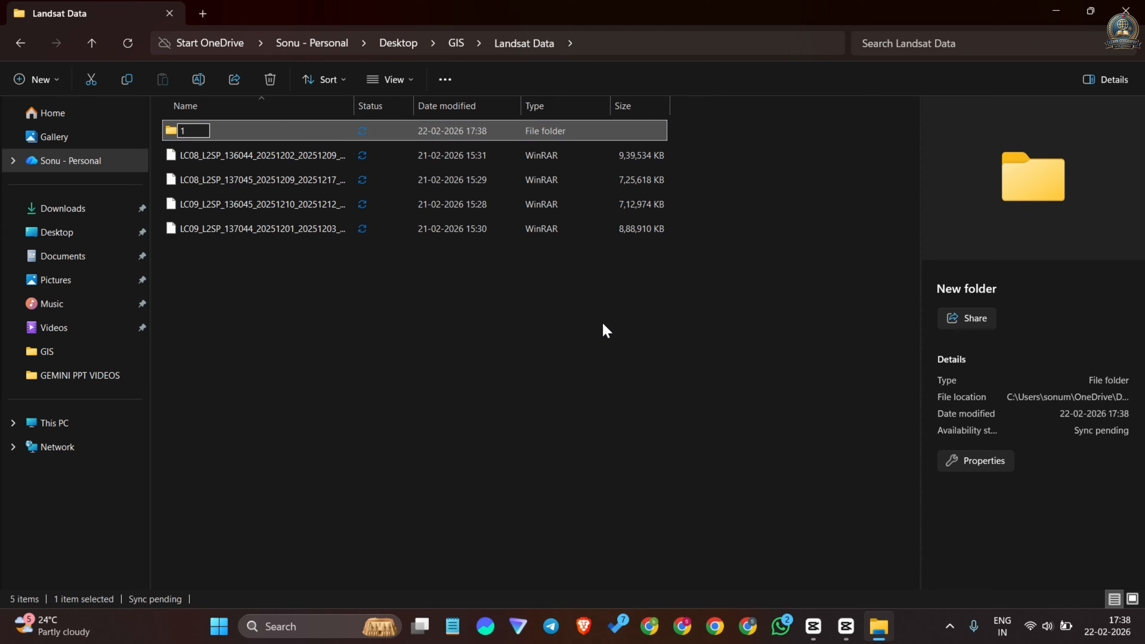
pyautogui.moveTo(205, 155); pyautogui.dragTo(207, 141)
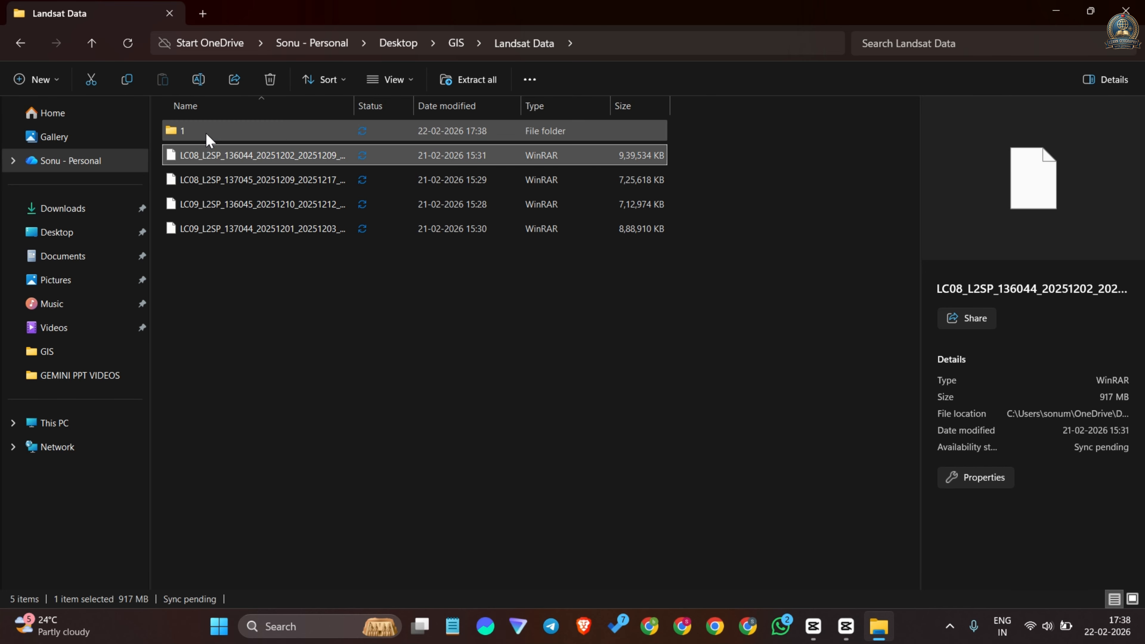
# Step: Create a folder named 2 in Landsat Data and move the LC08_L2SP_137045 archive into it
pyautogui.rightClick(319, 252)
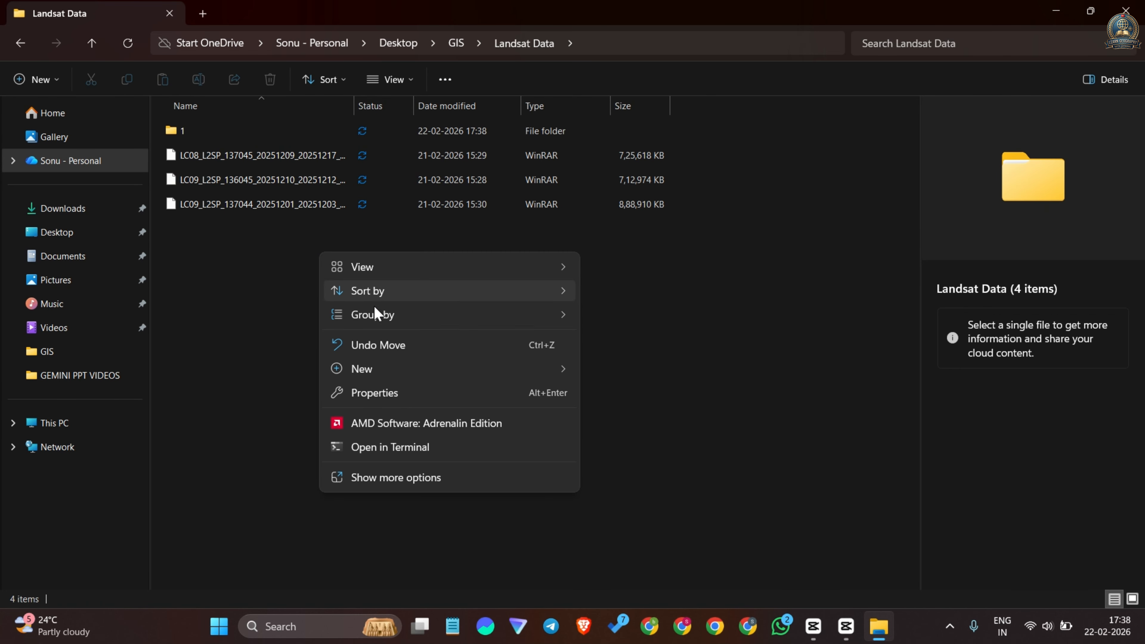
pyautogui.moveTo(434, 376)
pyautogui.click(629, 381)
pyautogui.write('2')
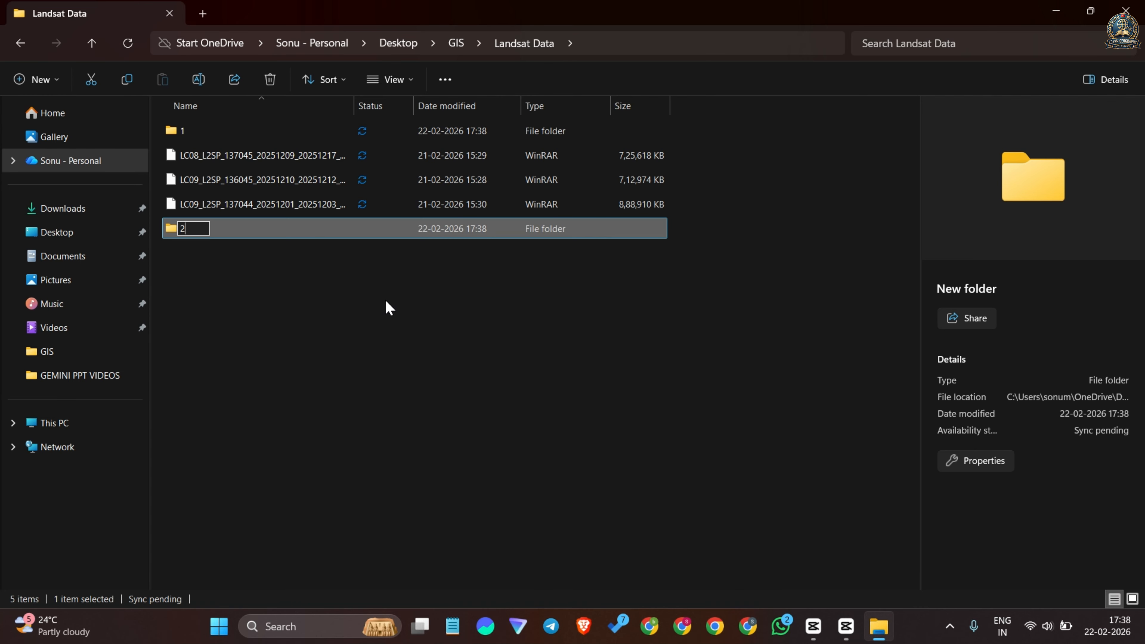
pyautogui.click(207, 315)
pyautogui.click(193, 159)
pyautogui.moveTo(193, 161); pyautogui.dragTo(216, 229)
# Step: Create a folder named 3 in Landsat Data and move the LC09_L2SP_136045 archive into it
pyautogui.rightClick(228, 290)
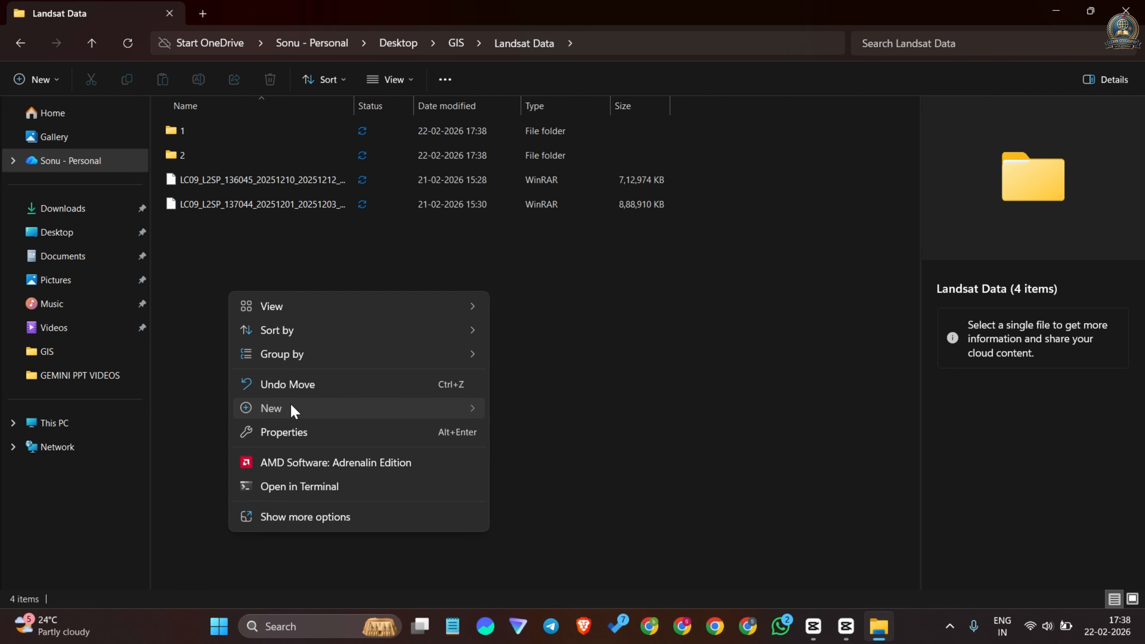
pyautogui.moveTo(292, 410)
pyautogui.click(539, 195)
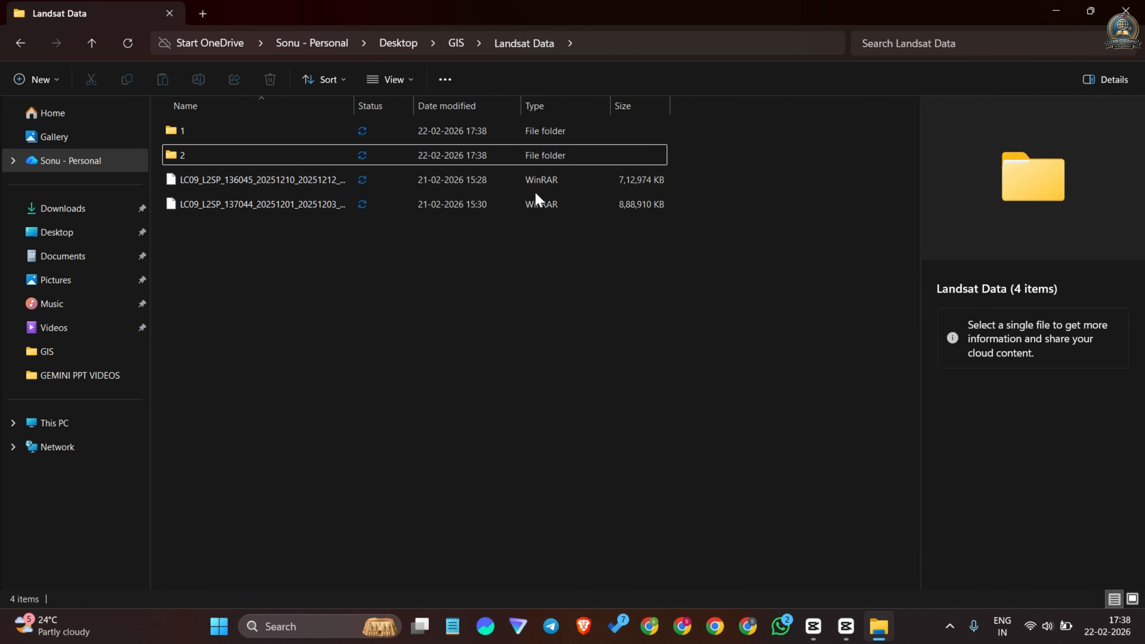
pyautogui.write('3')
pyautogui.click(193, 269)
pyautogui.moveTo(205, 179); pyautogui.dragTo(212, 229)
# Step: Create a folder named 4 in Landsat Data and move the LC09_L2SP_137044 archive into it
pyautogui.rightClick(215, 302)
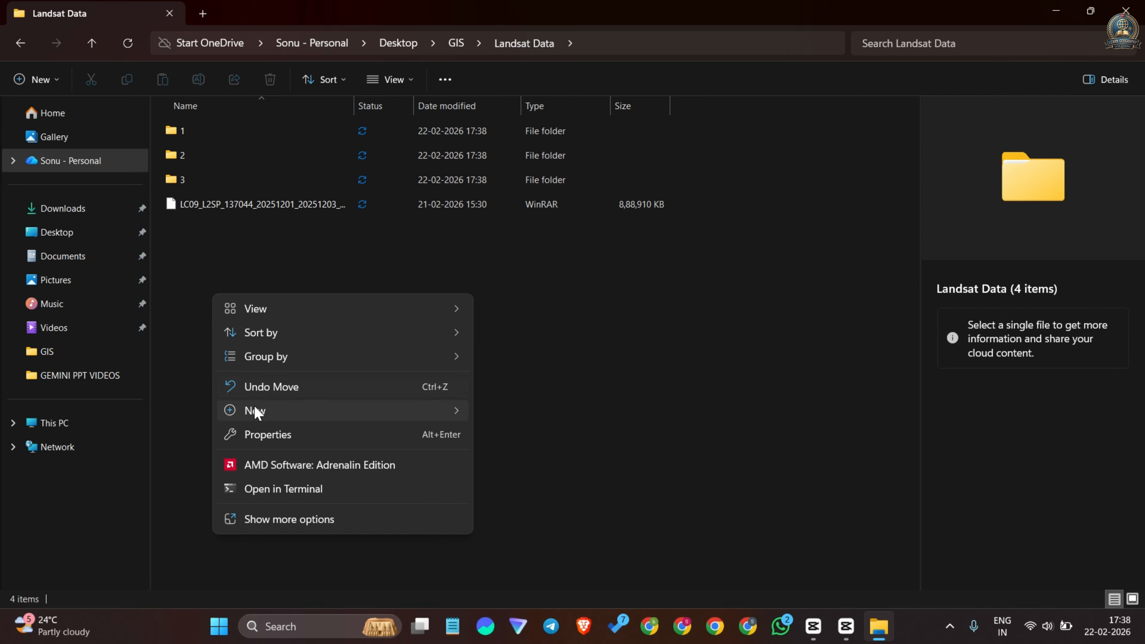
pyautogui.moveTo(256, 409)
pyautogui.click(524, 198)
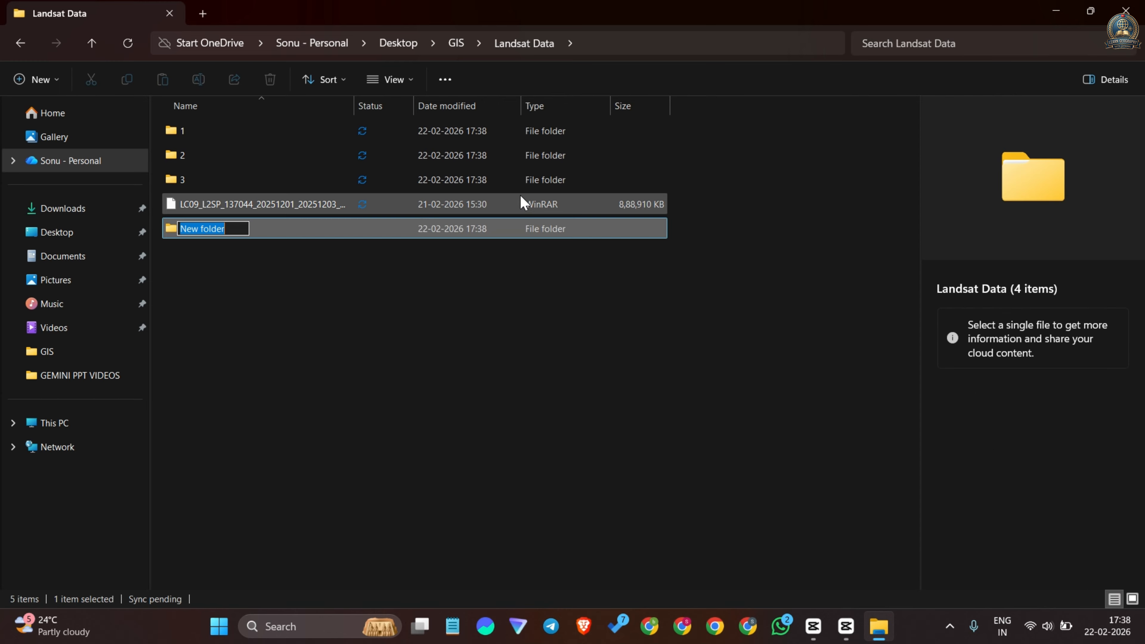
pyautogui.write('4')
pyautogui.click(284, 287)
pyautogui.click(221, 207)
pyautogui.moveTo(220, 208); pyautogui.dragTo(228, 226)
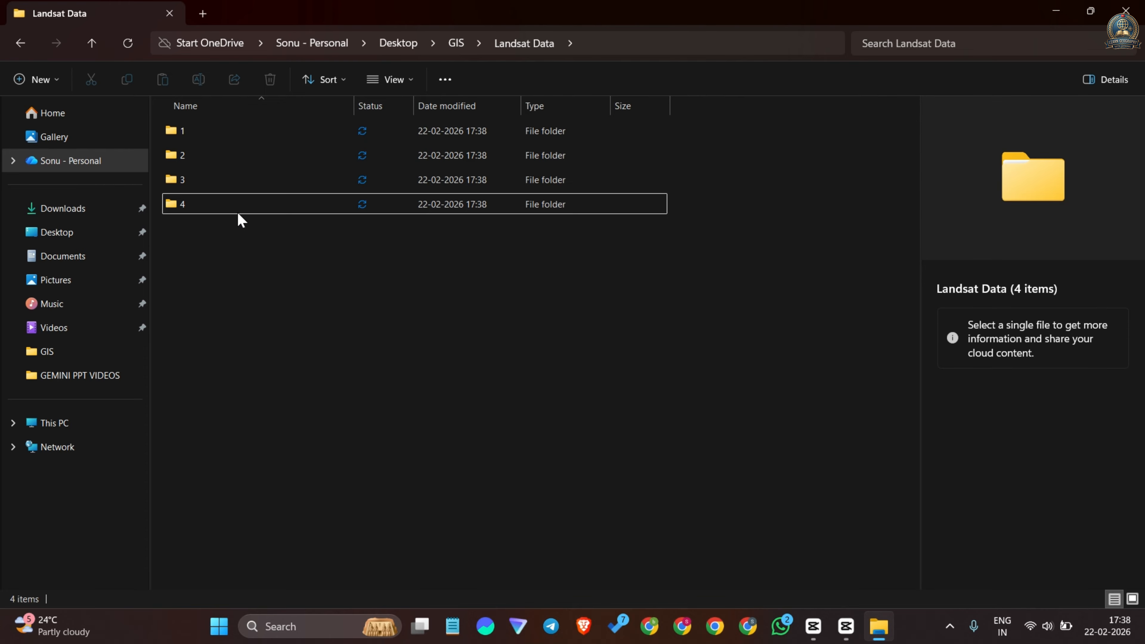
# Step: Extract the LC08_L2SP_136044 archive in folder 1 directly into that folder with WinRAR
pyautogui.click(218, 140)
pyautogui.doubleClick(218, 135)
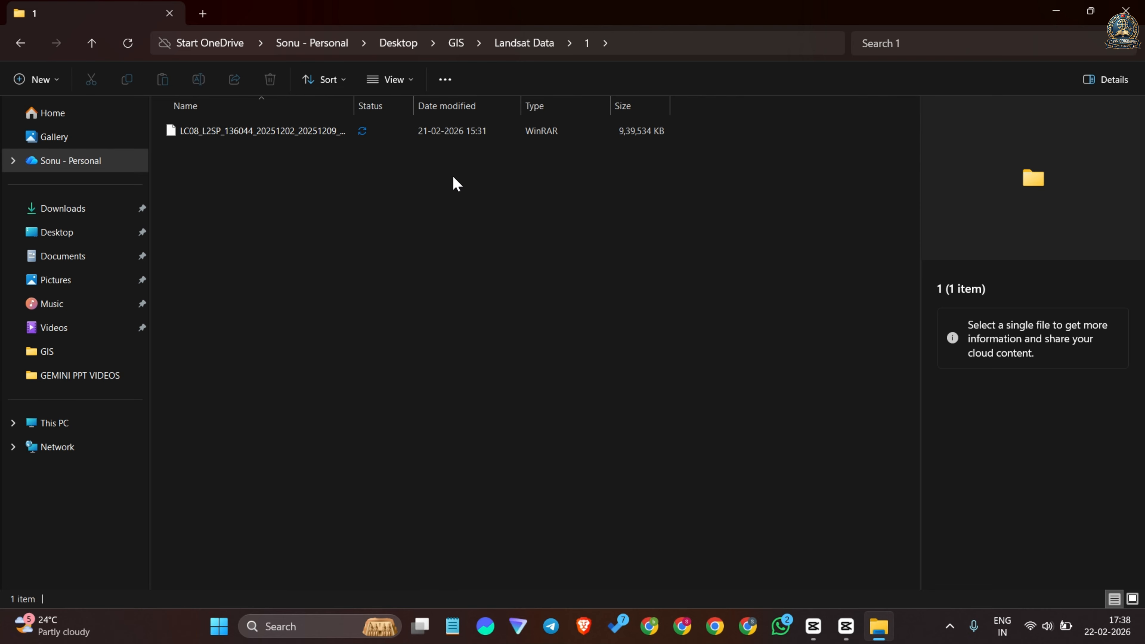
pyautogui.rightClick(230, 138)
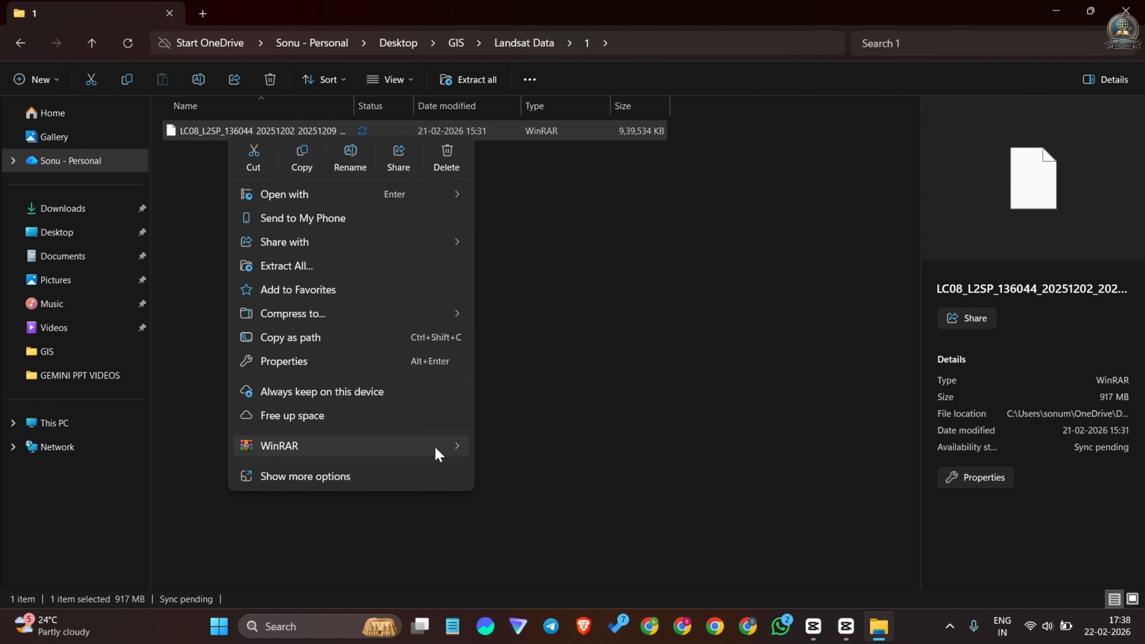
pyautogui.moveTo(442, 449)
pyautogui.click(547, 520)
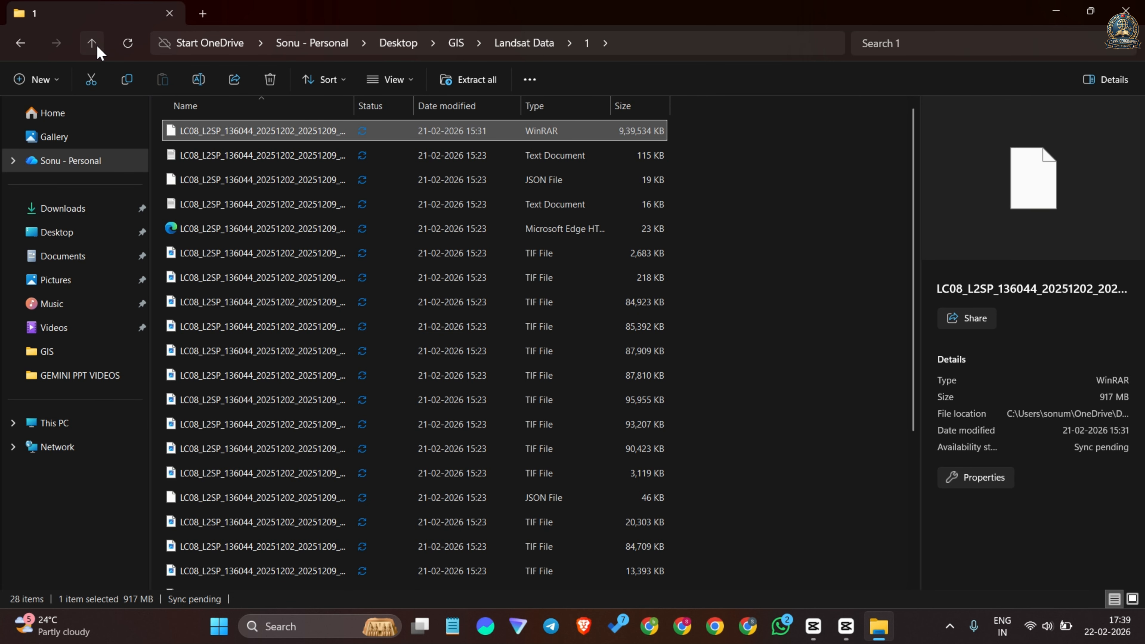
# Step: Extract the LC08_L2SP_137045 archive in folder 2 directly into that folder with WinRAR
pyautogui.click(95, 43)
pyautogui.doubleClick(191, 156)
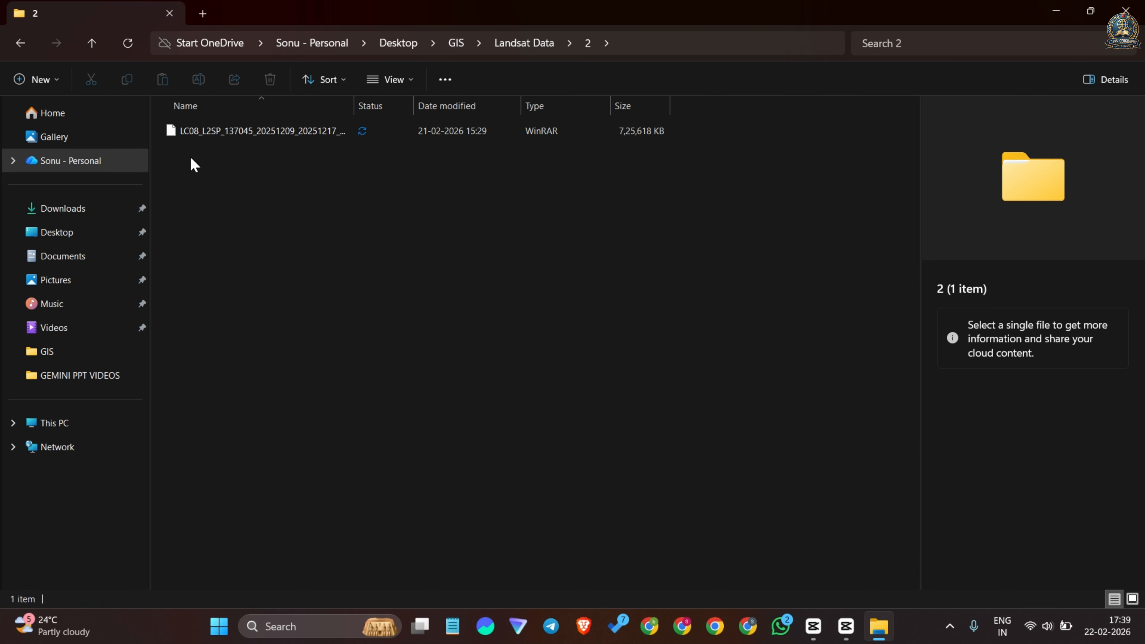
pyautogui.click(209, 138)
pyautogui.rightClick(209, 137)
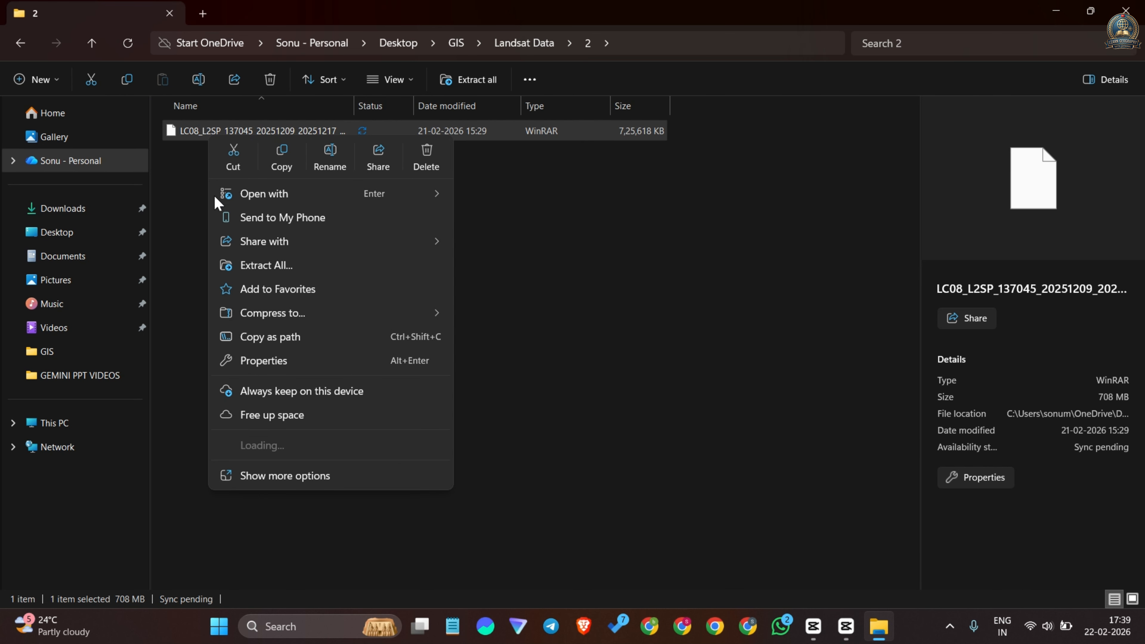
pyautogui.moveTo(285, 452)
pyautogui.click(473, 520)
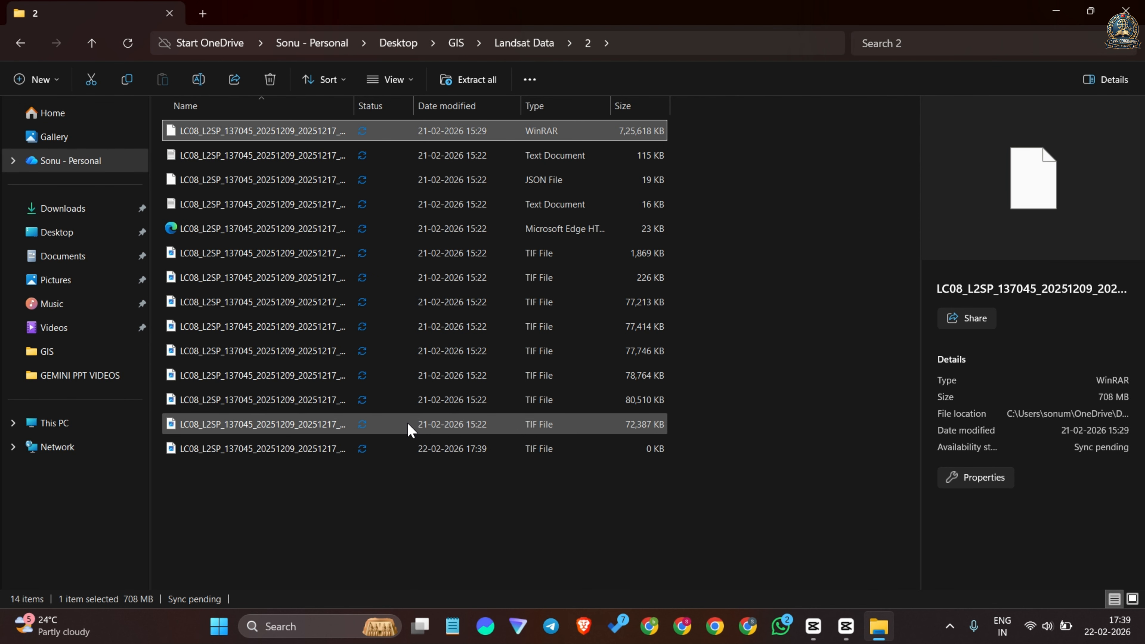
# Step: Extract the LC09_L2SP_136045 archive in folder 3 directly into that folder with WinRAR
pyautogui.click(100, 44)
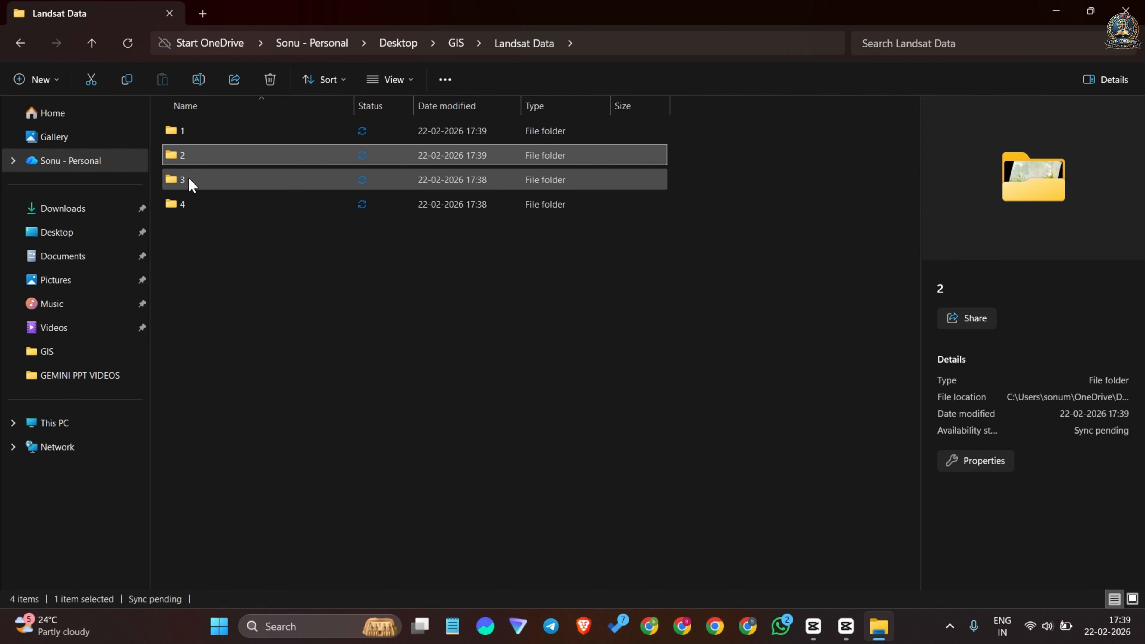
pyautogui.doubleClick(188, 179)
pyautogui.click(217, 128)
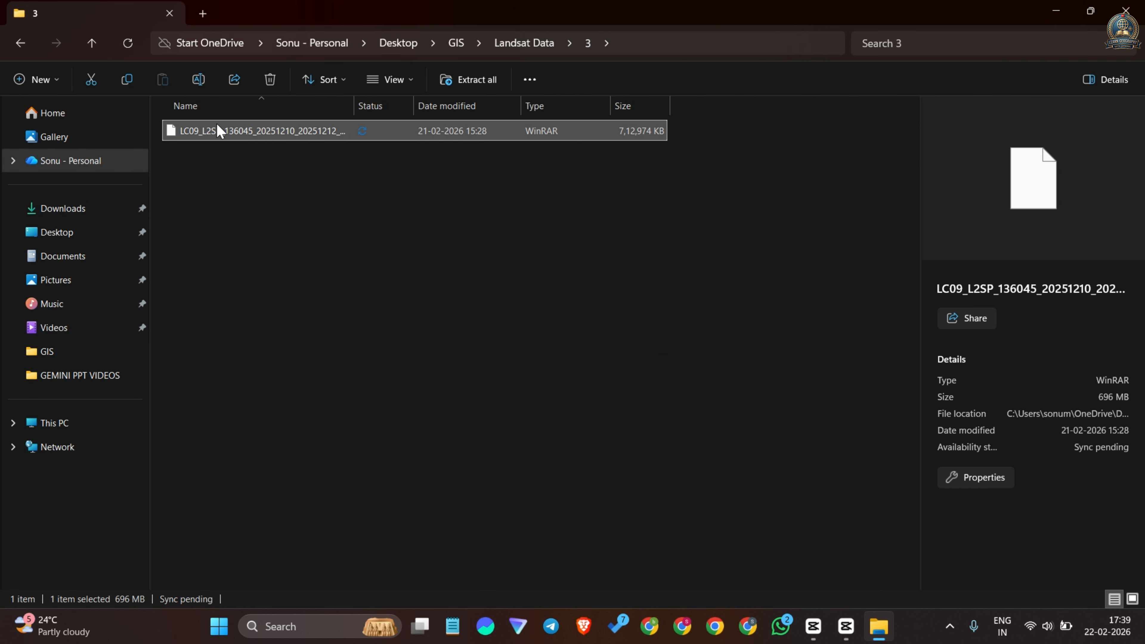
pyautogui.rightClick(217, 130)
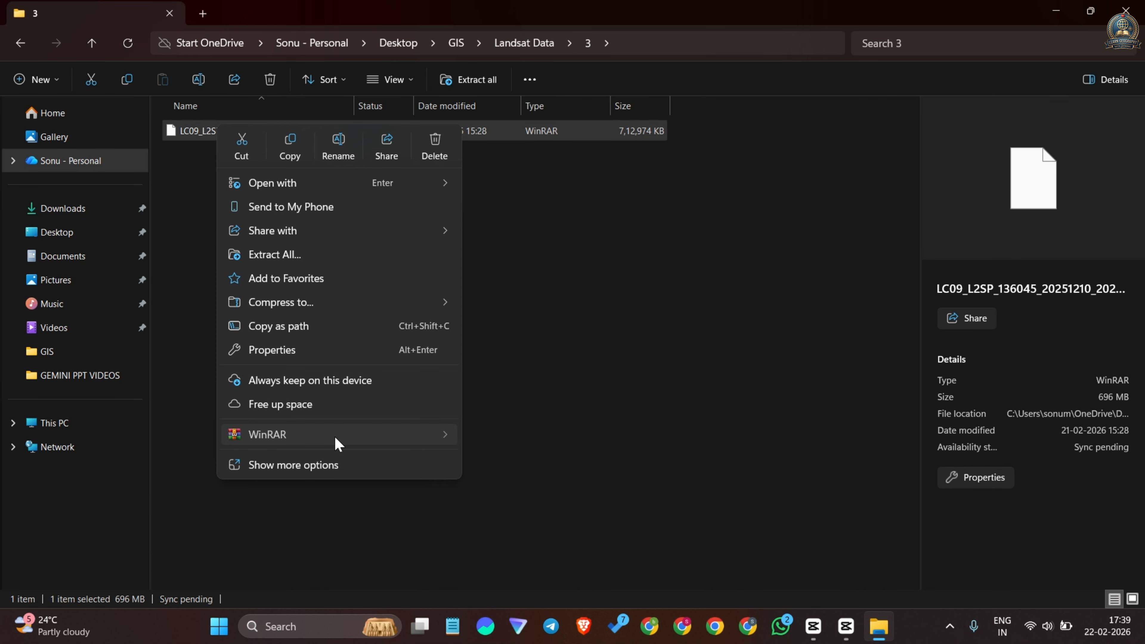
pyautogui.moveTo(335, 440)
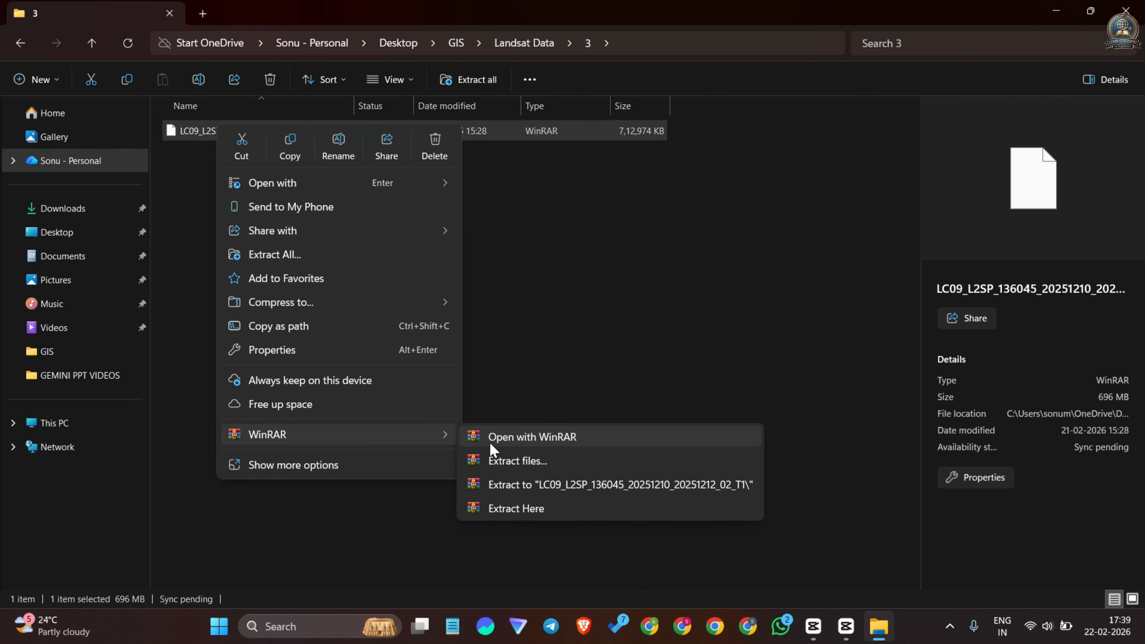
pyautogui.click(504, 509)
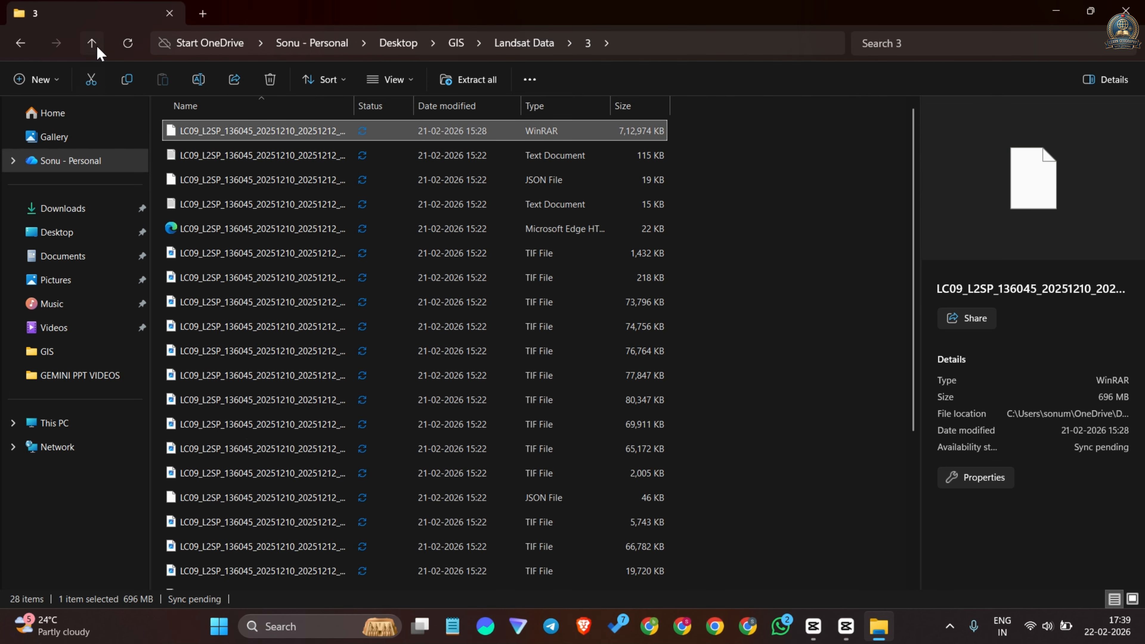
# Step: Extract the LC09_L2SP_137044 archive in folder 4 directly into that folder with WinRAR and return to Landsat Data
pyautogui.click(93, 44)
pyautogui.doubleClick(177, 206)
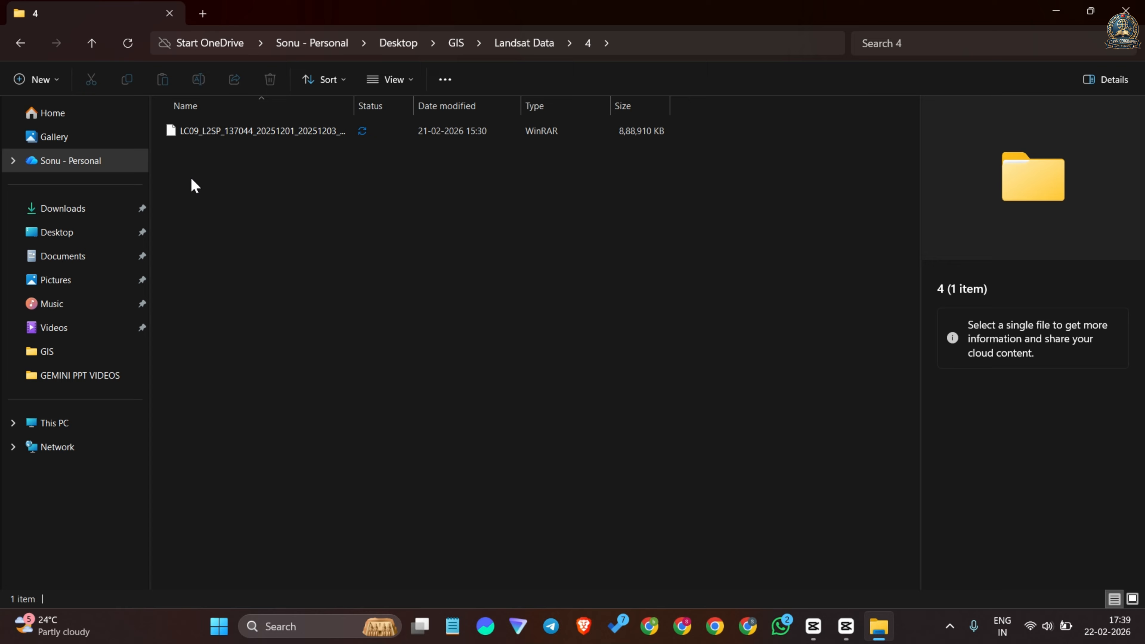
pyautogui.rightClick(208, 132)
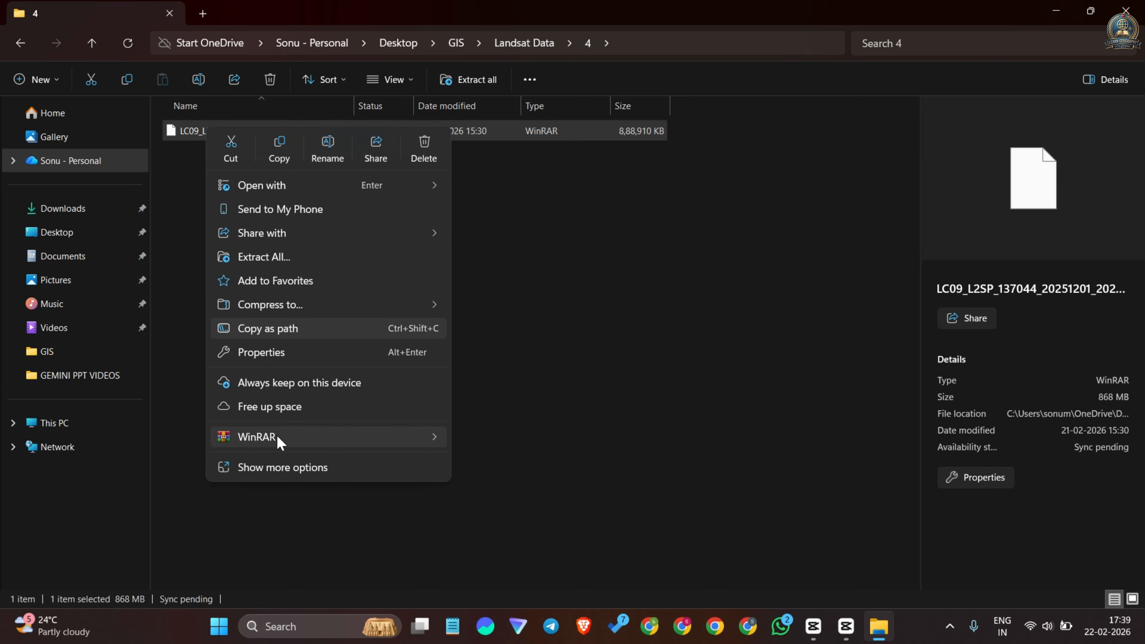
pyautogui.moveTo(277, 434)
pyautogui.click(493, 509)
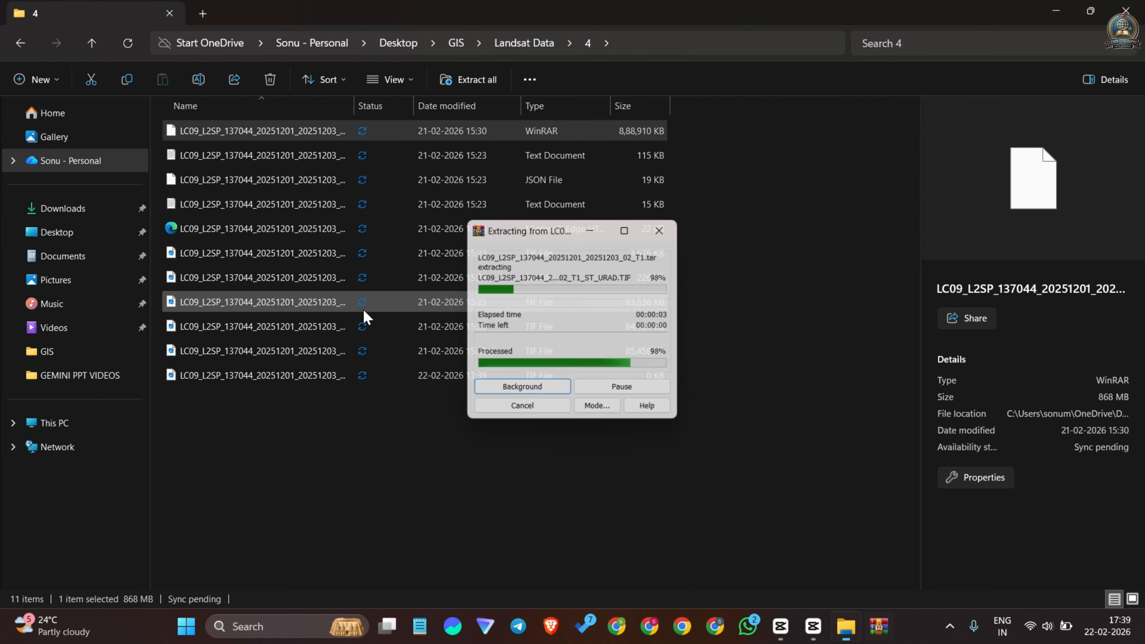
pyautogui.click(97, 48)
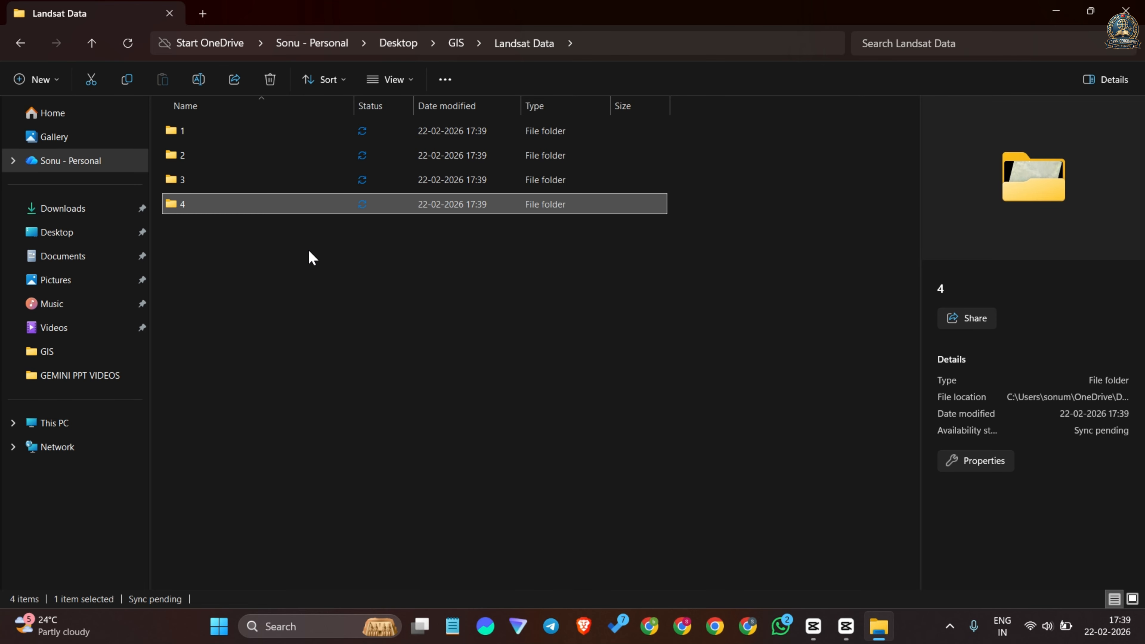
# Step: Find ArcMap with the Windows search and launch it
pyautogui.click(303, 631)
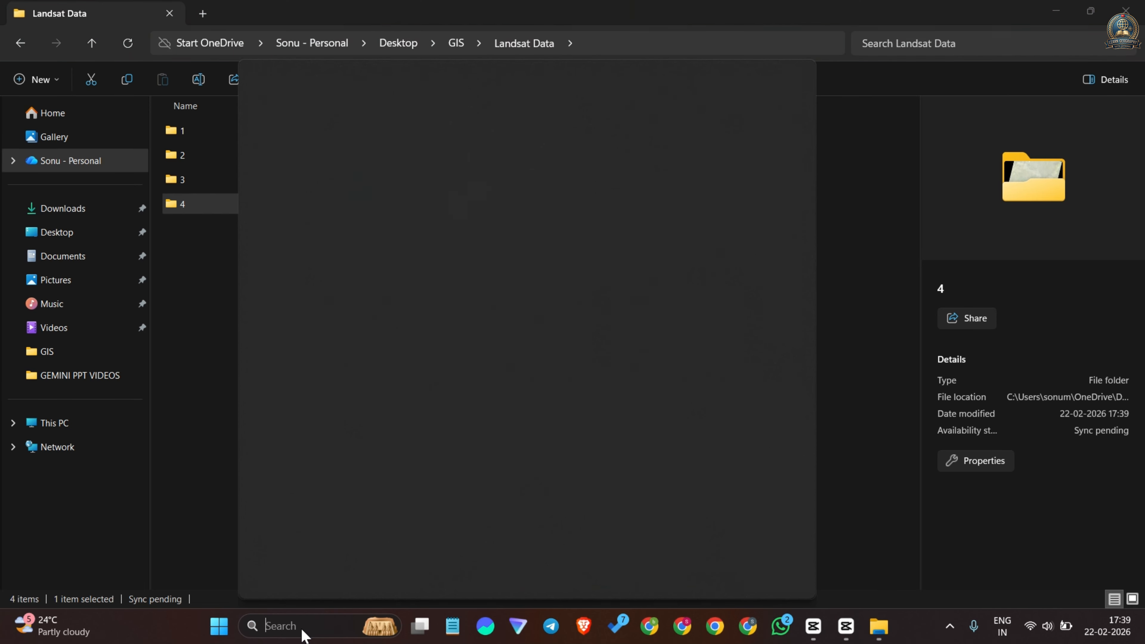
pyautogui.write('arc')
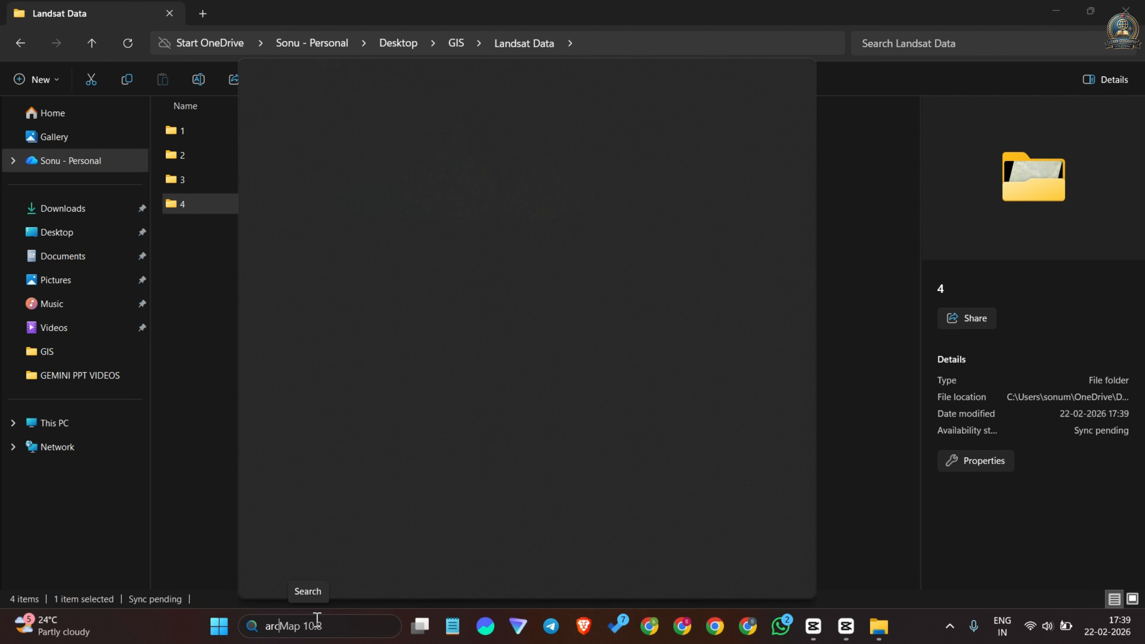
pyautogui.click(326, 626)
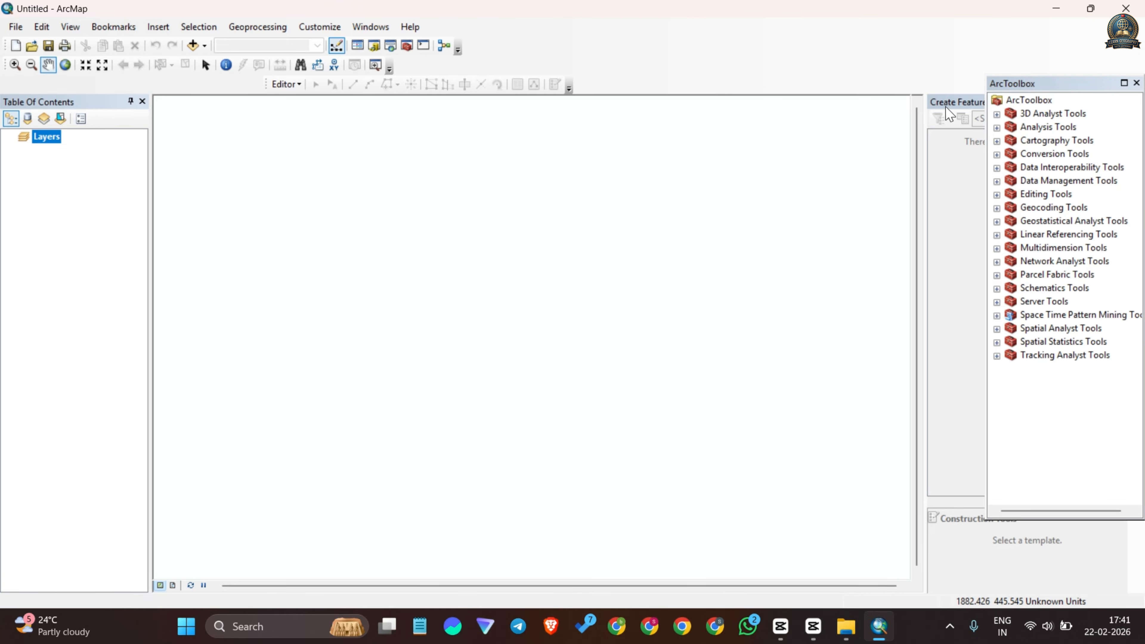
# Step: Add the SR_B1 to SR_B5 TIF rasters of scene LC08_L2SP_136044 from folder 1 of Landsat Data to the map
pyautogui.click(208, 47)
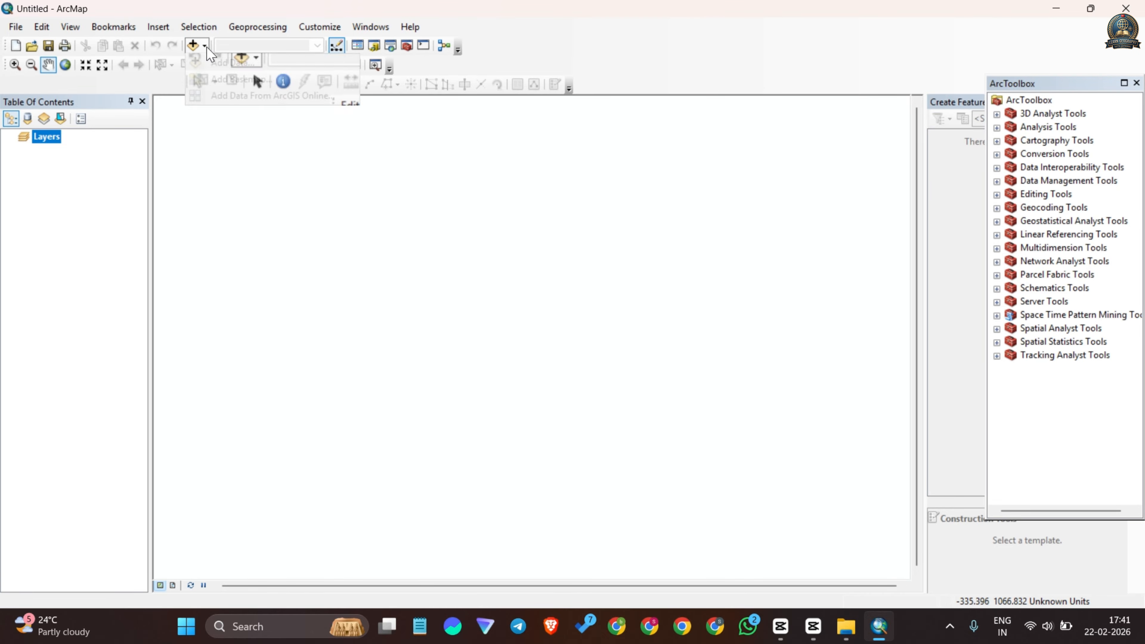
pyautogui.click(216, 62)
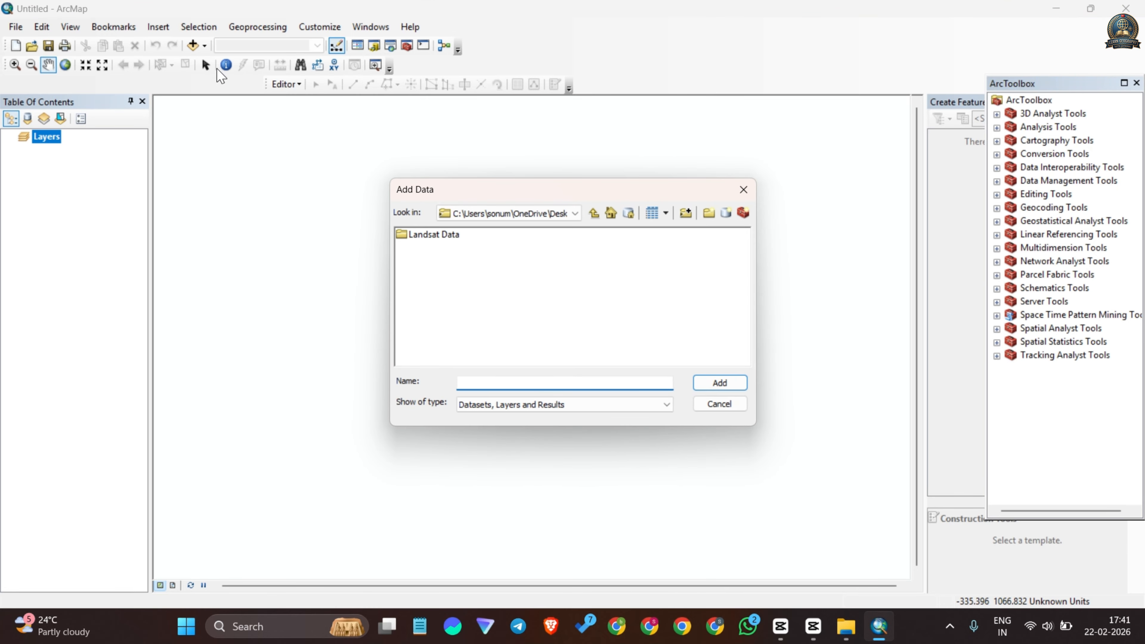
pyautogui.doubleClick(448, 235)
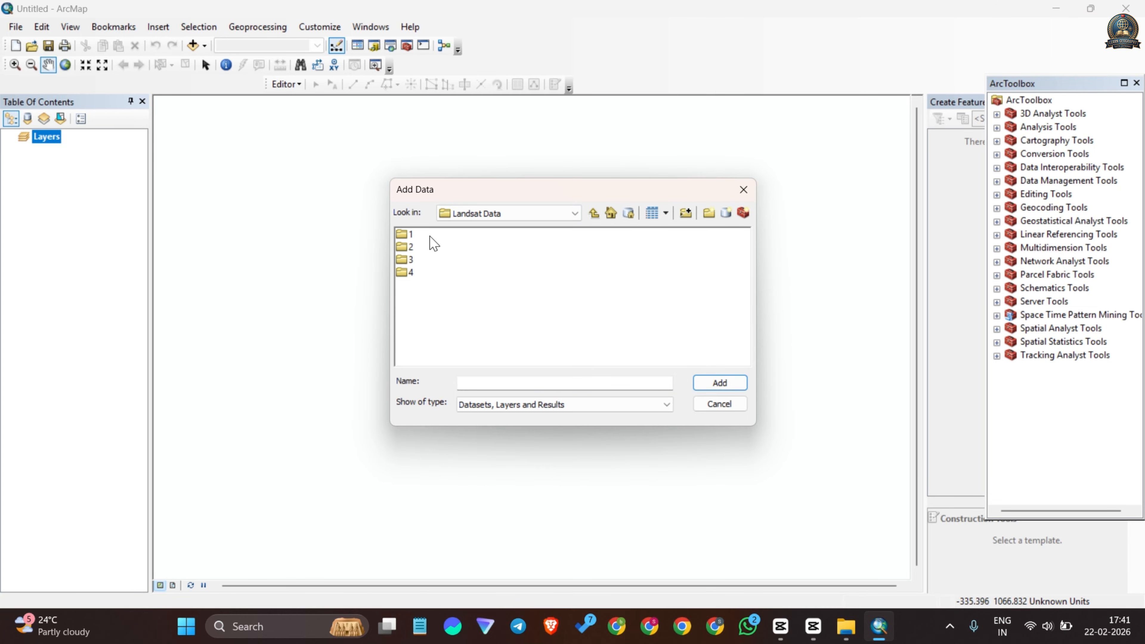
pyautogui.click(410, 235)
pyautogui.doubleClick(407, 236)
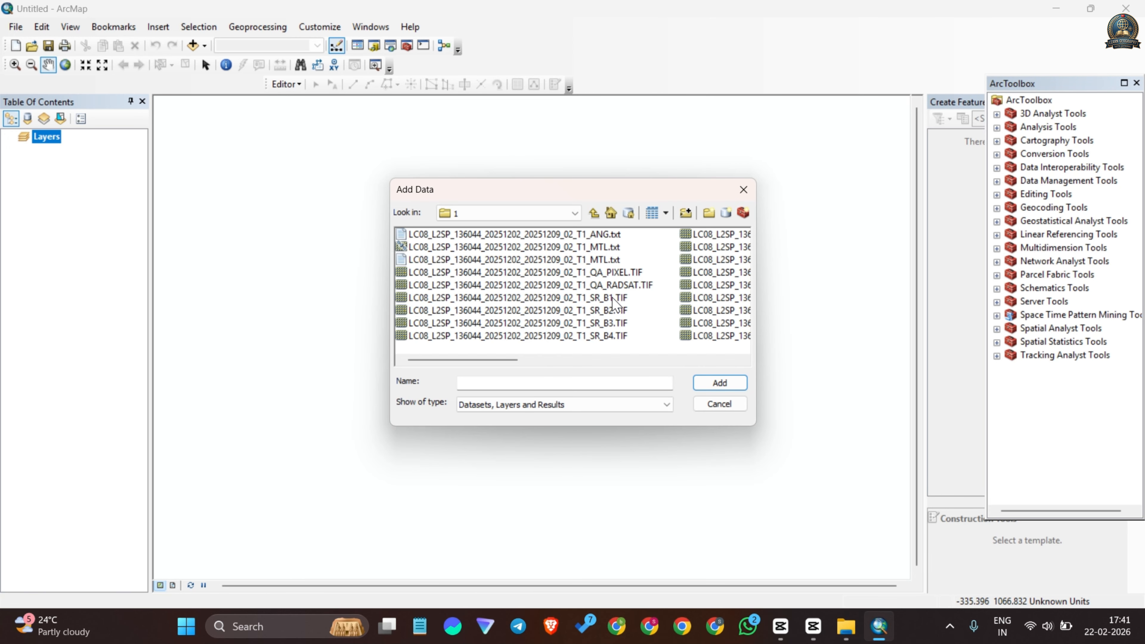
pyautogui.moveTo(613, 300); pyautogui.dragTo(605, 344)
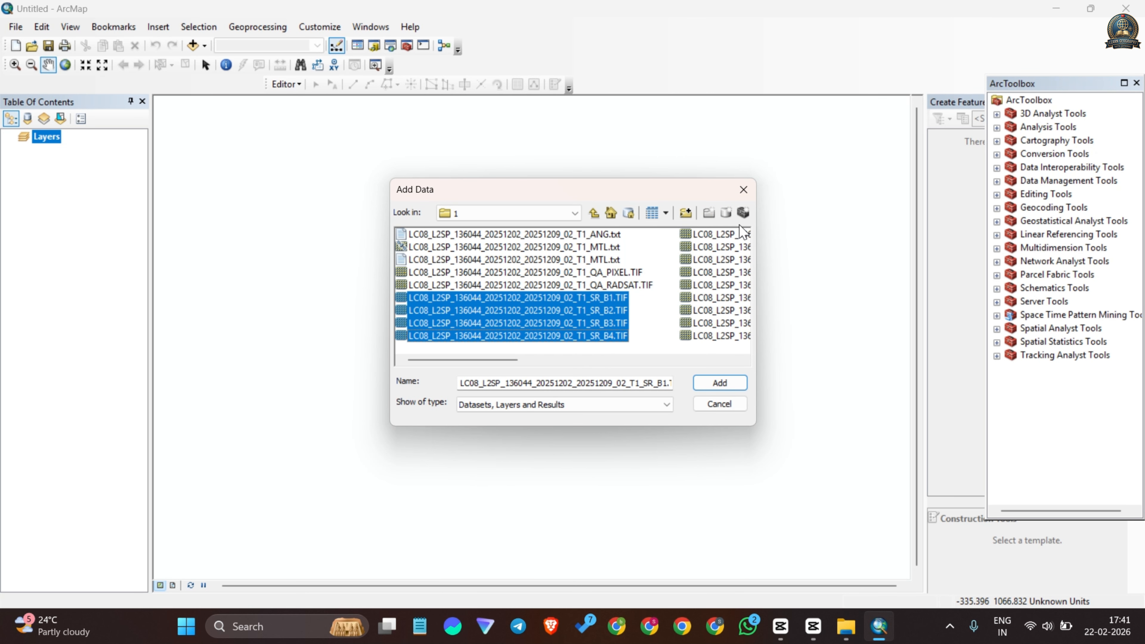
pyautogui.keyDown('ctrl'); pyautogui.click(723, 235); pyautogui.keyUp('ctrl')
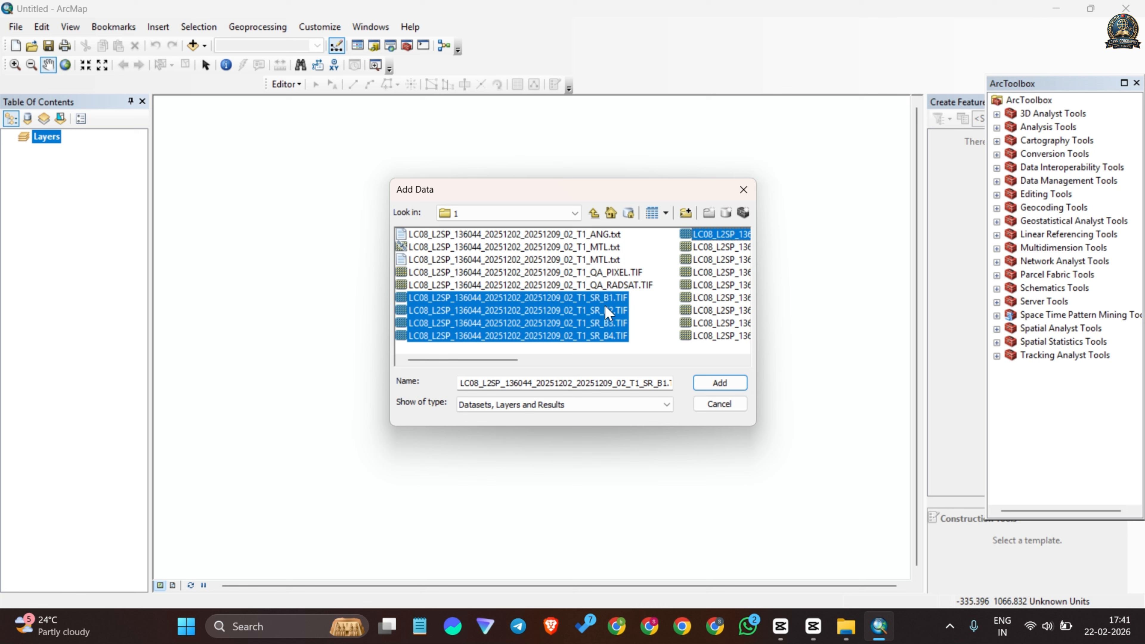
pyautogui.click(715, 384)
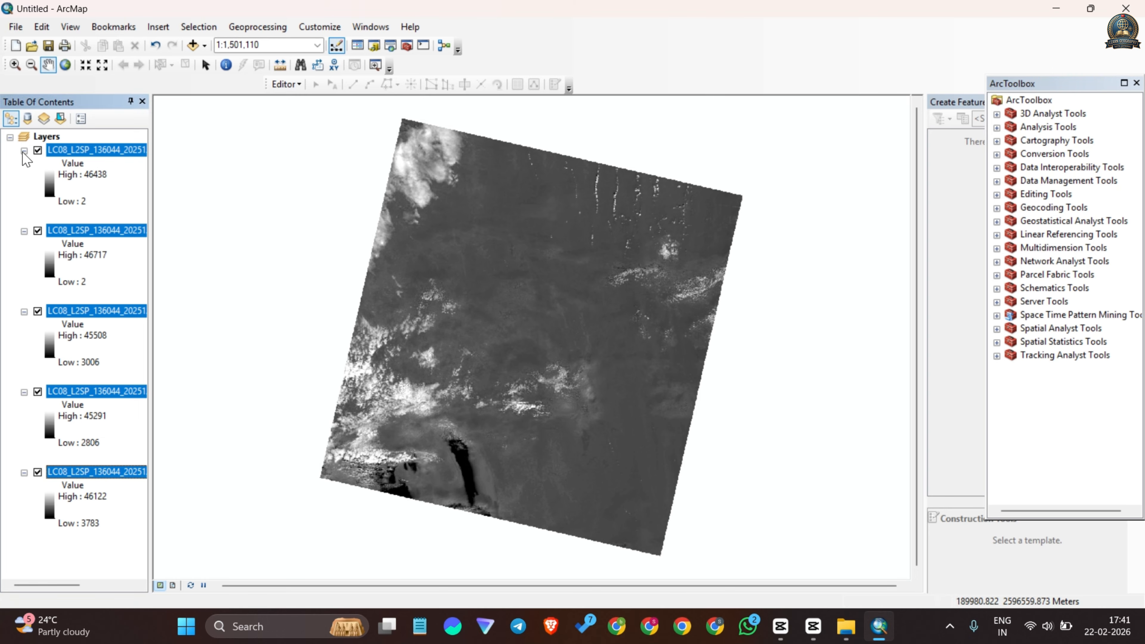
# Step: Collapse the legends of all five band layers in the Table of Contents
pyautogui.click(24, 150)
pyautogui.click(24, 164)
pyautogui.click(24, 177)
pyautogui.click(24, 190)
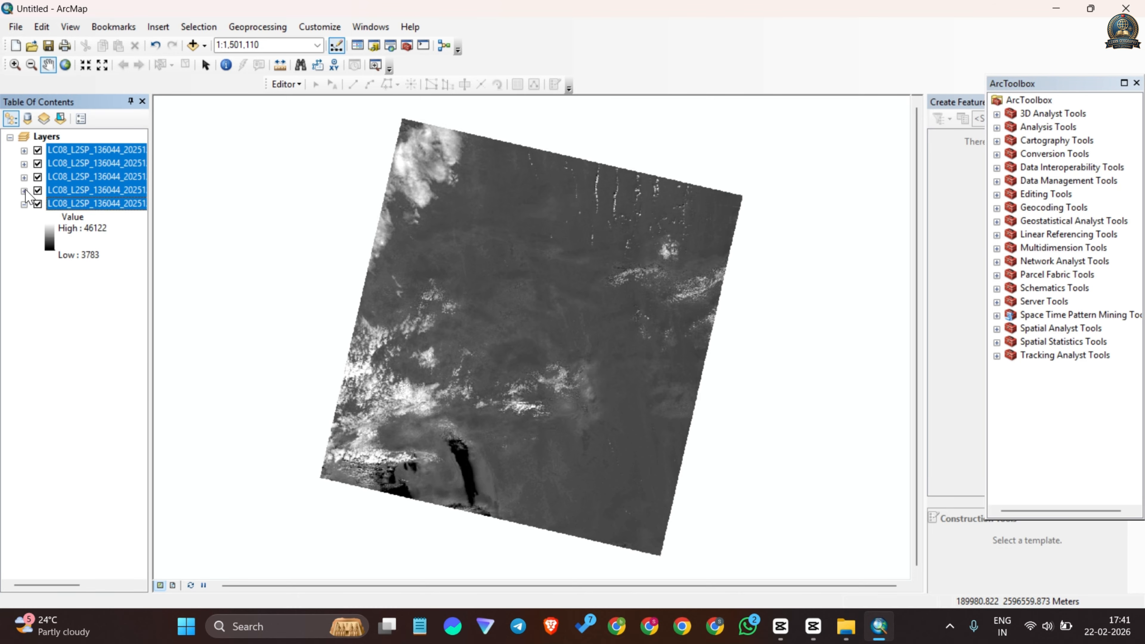
pyautogui.click(24, 204)
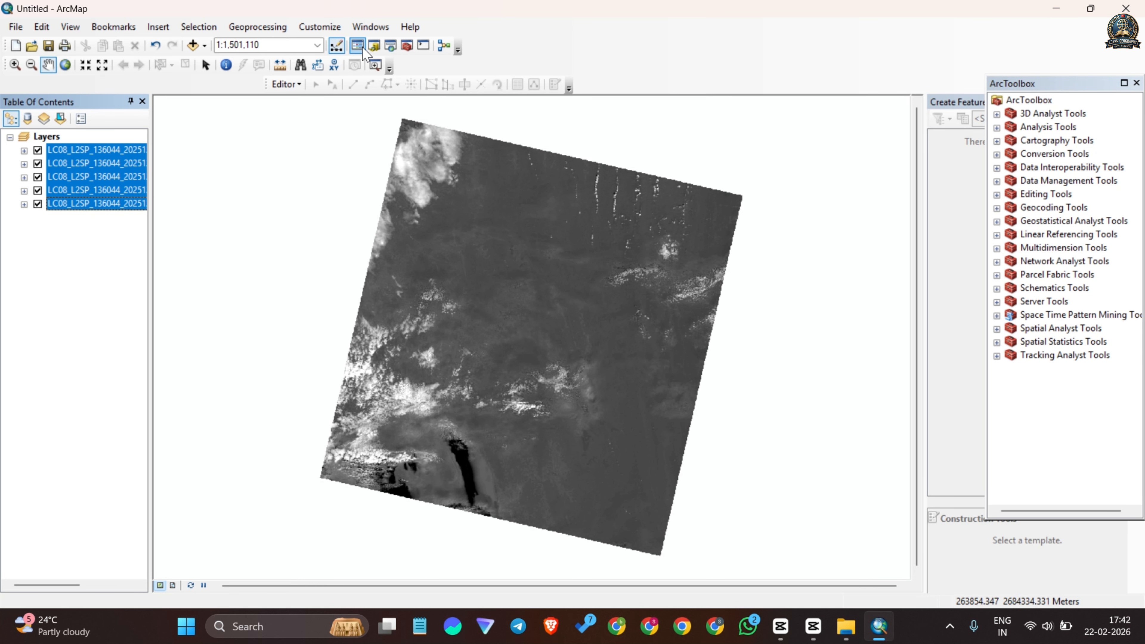
# Step: Close ArcToolbox, search the tools for "band composite" and open the Composite Bands tool
pyautogui.click(370, 26)
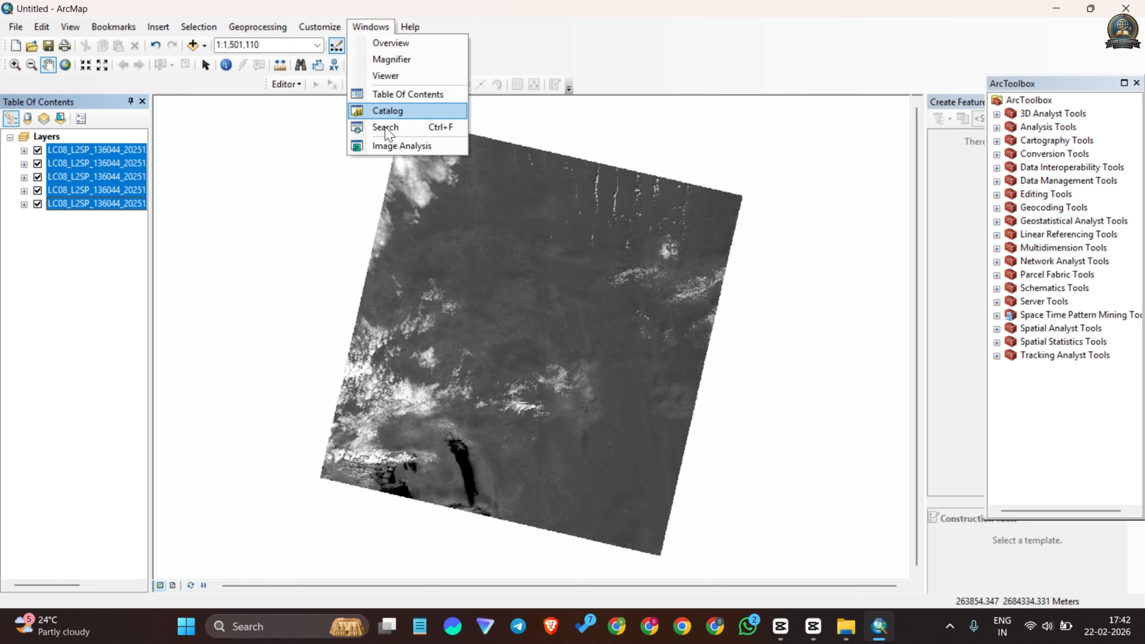
pyautogui.click(384, 110)
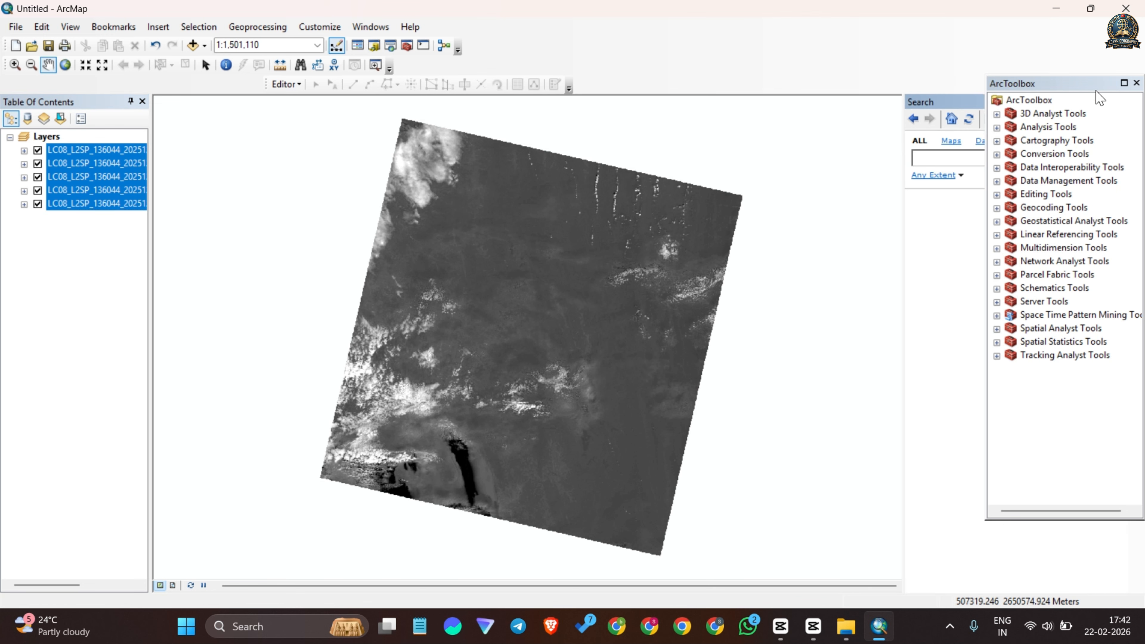
pyautogui.click(1137, 83)
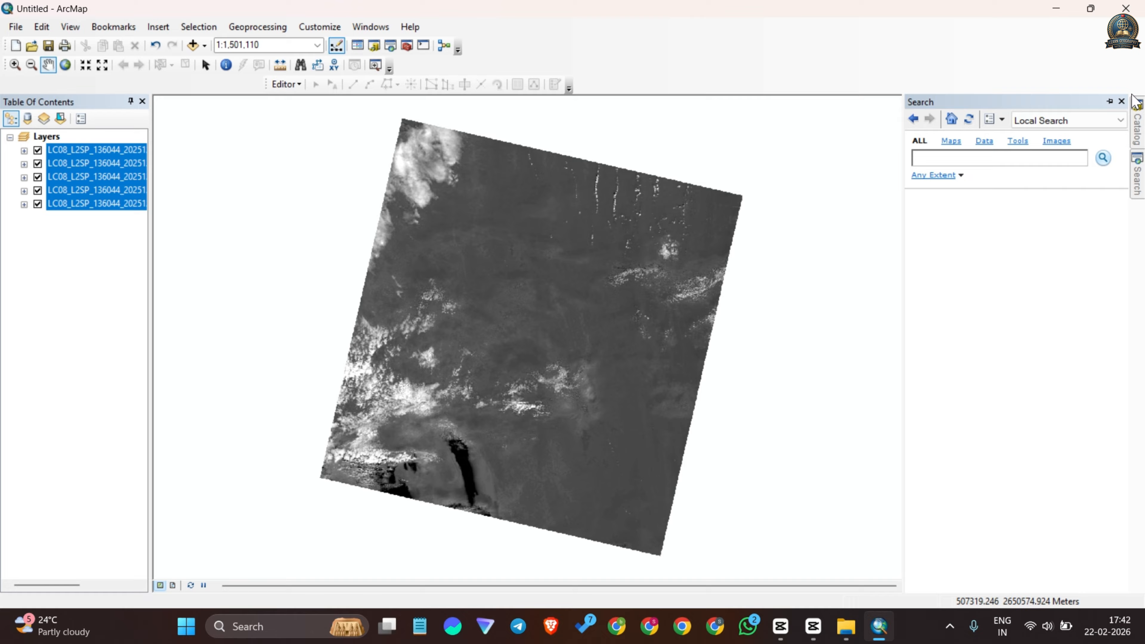
pyautogui.click(1010, 158)
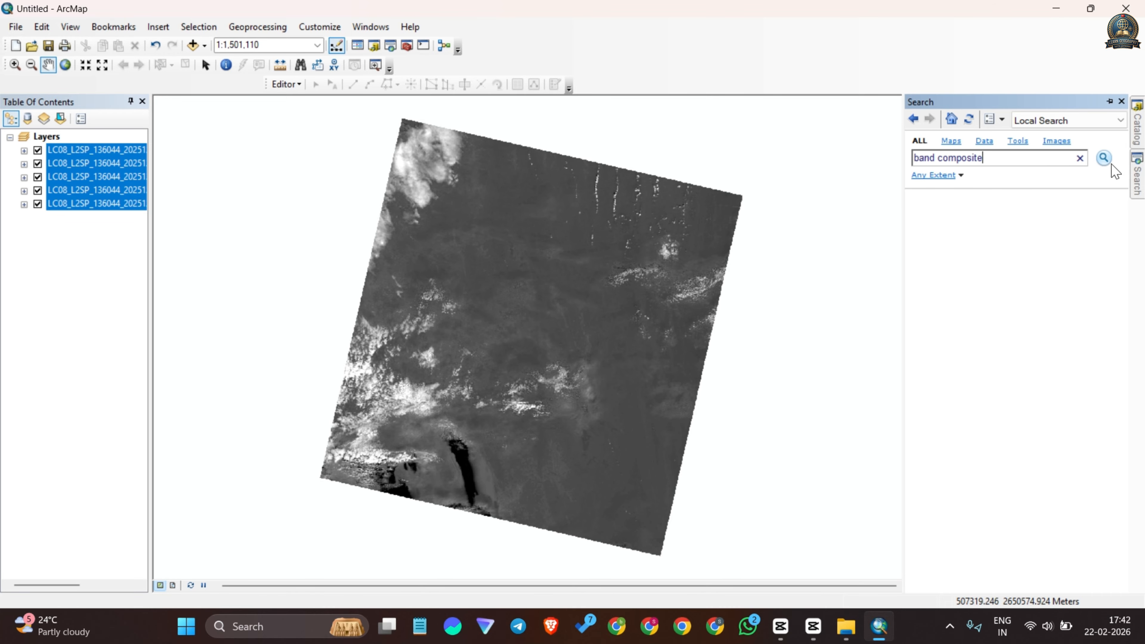
pyautogui.click(1103, 158)
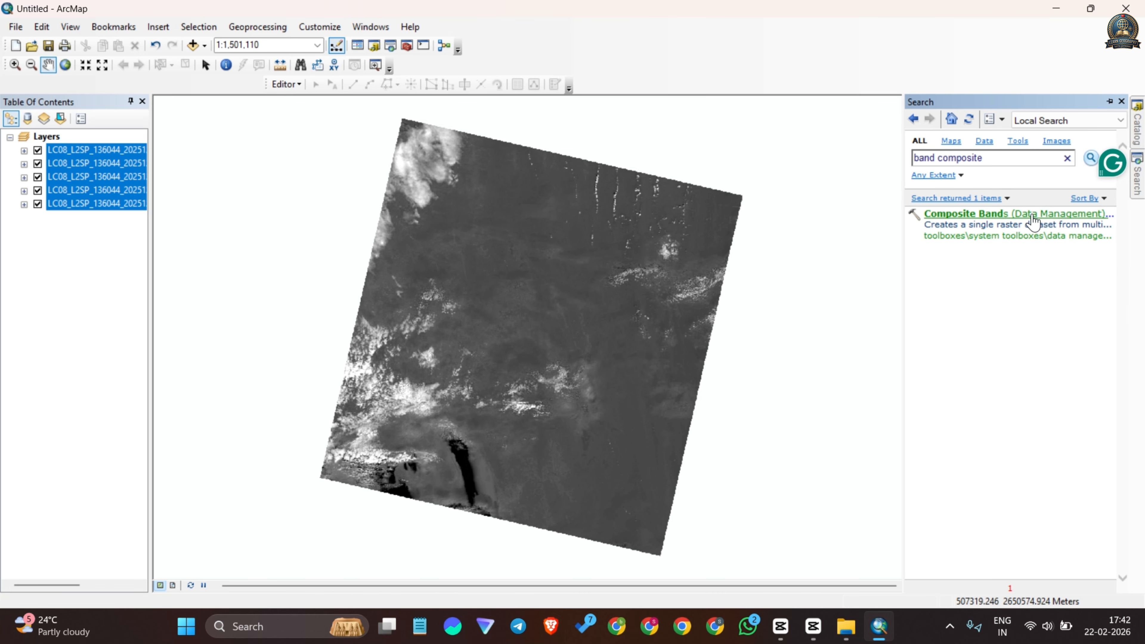
pyautogui.click(1007, 214)
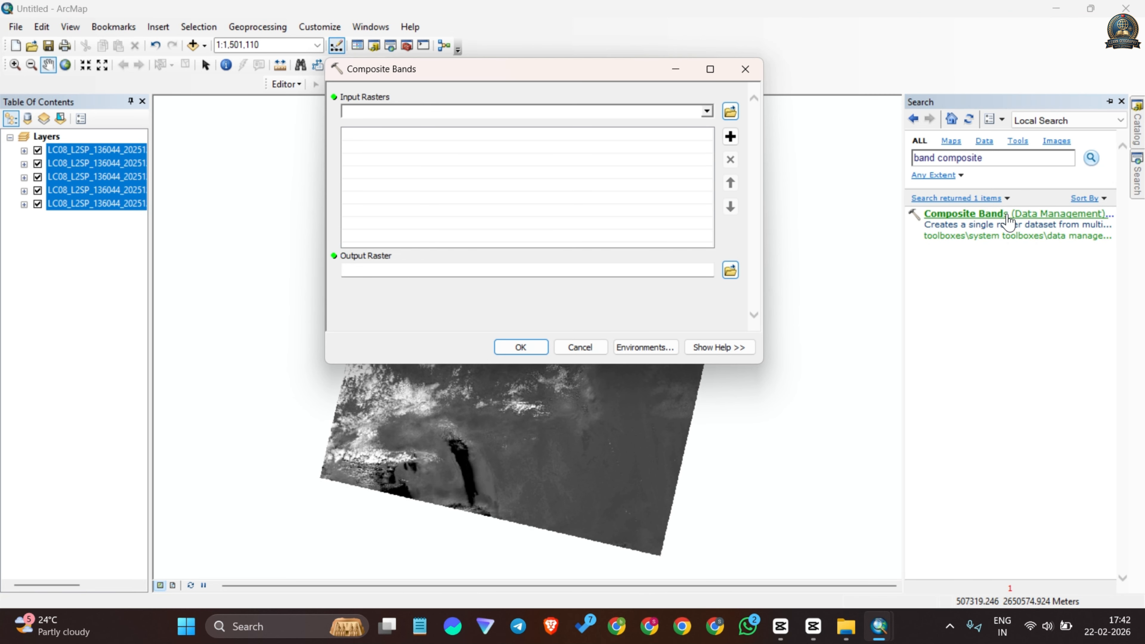
# Step: Widen the Table of Contents and keep all five band layers selected
pyautogui.moveTo(103, 154); pyautogui.dragTo(104, 155)
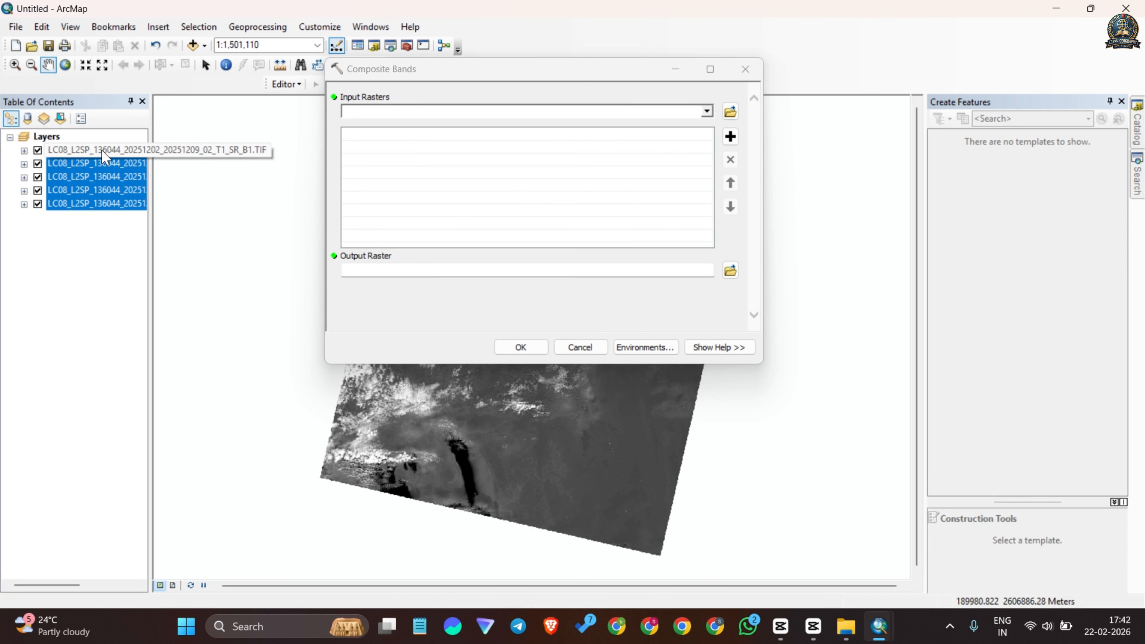
pyautogui.moveTo(151, 214); pyautogui.dragTo(194, 207)
pyautogui.keyDown('shift'); pyautogui.click(192, 203); pyautogui.keyUp('shift')
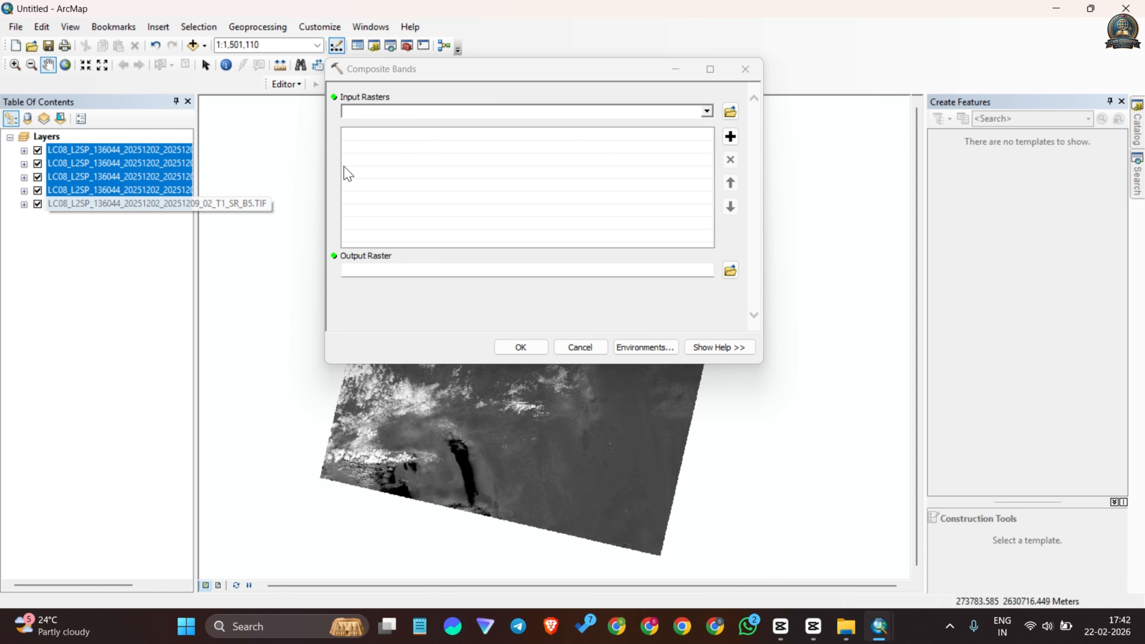
# Step: Add the SR_B1, SR_B2, SR_B3, SR_B4 and SR_B5 layers in that order as input rasters for Composite Bands
pyautogui.click(706, 112)
pyautogui.click(563, 126)
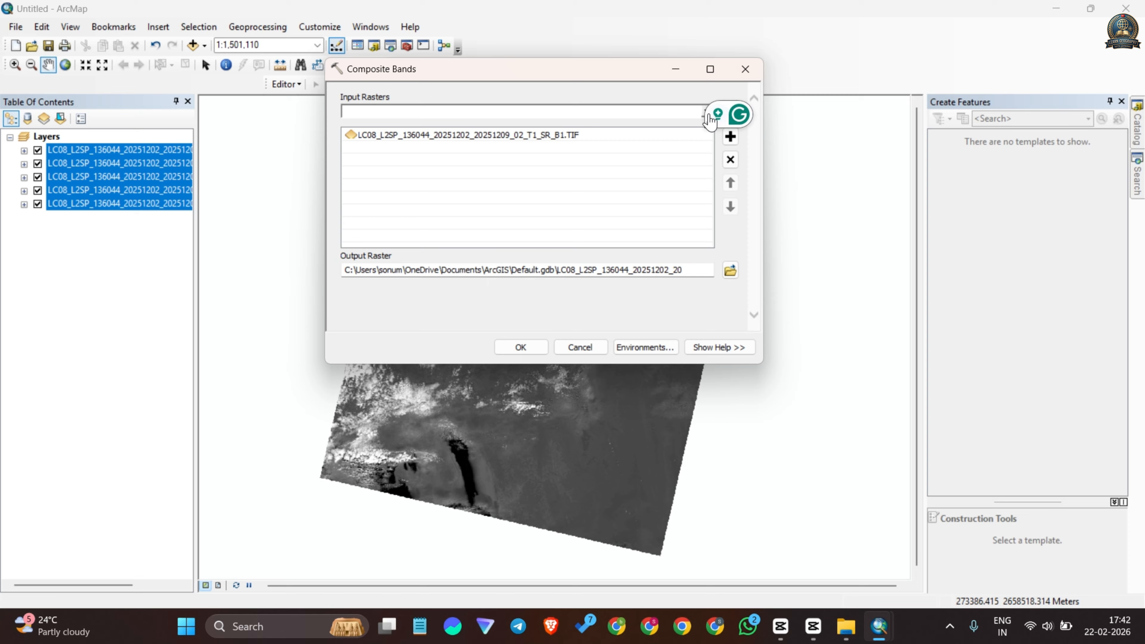
pyautogui.click(706, 113)
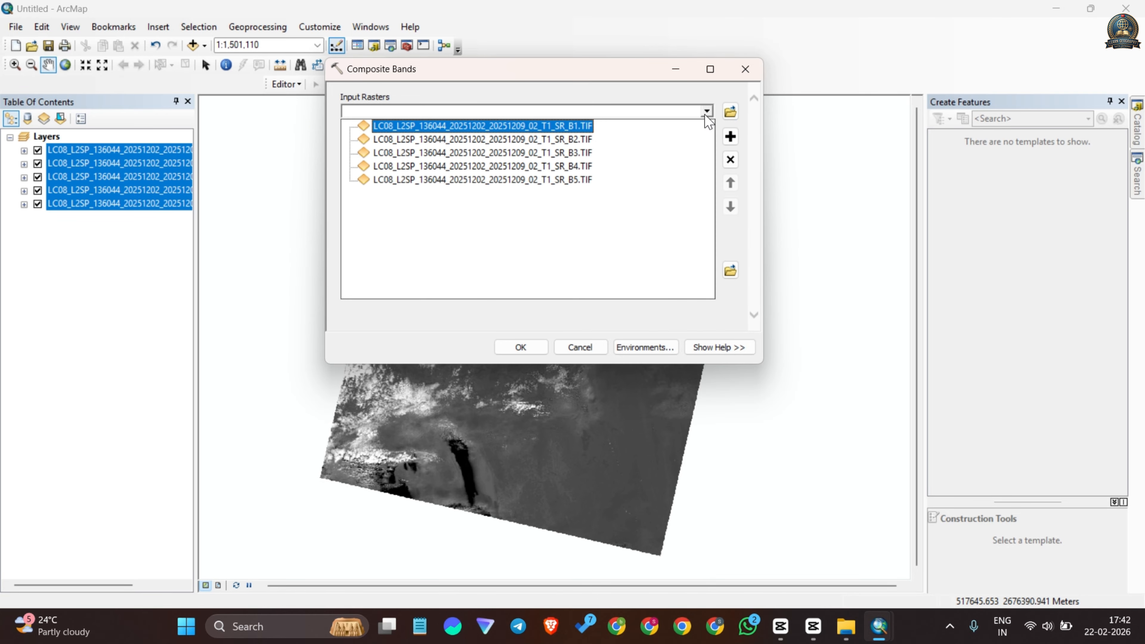
pyautogui.click(572, 140)
pyautogui.click(707, 111)
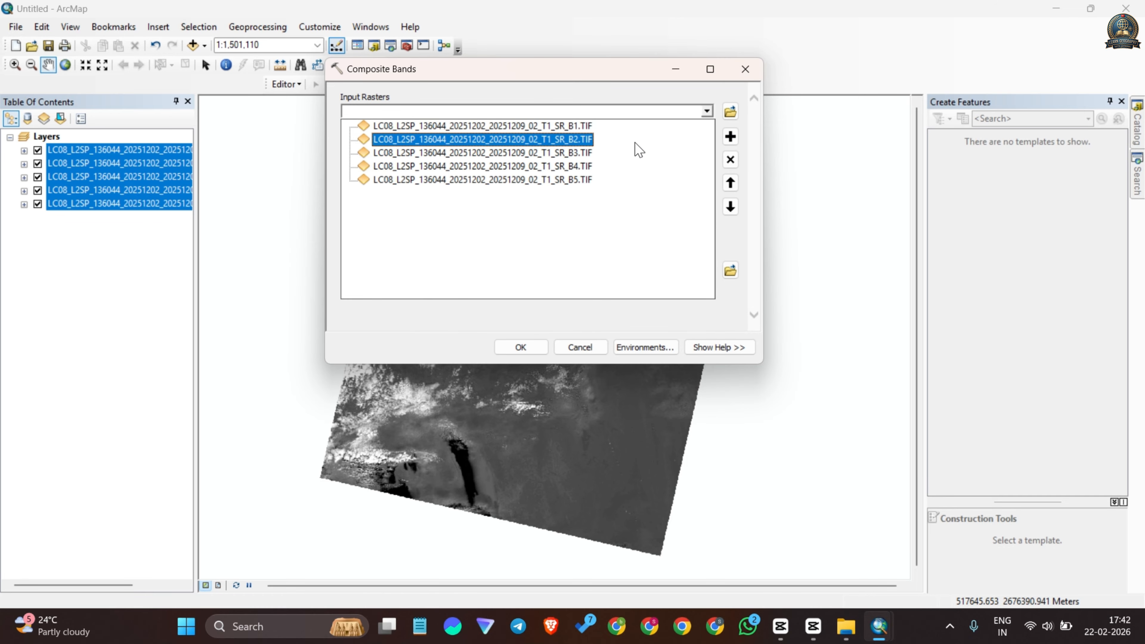
pyautogui.click(585, 152)
pyautogui.click(707, 111)
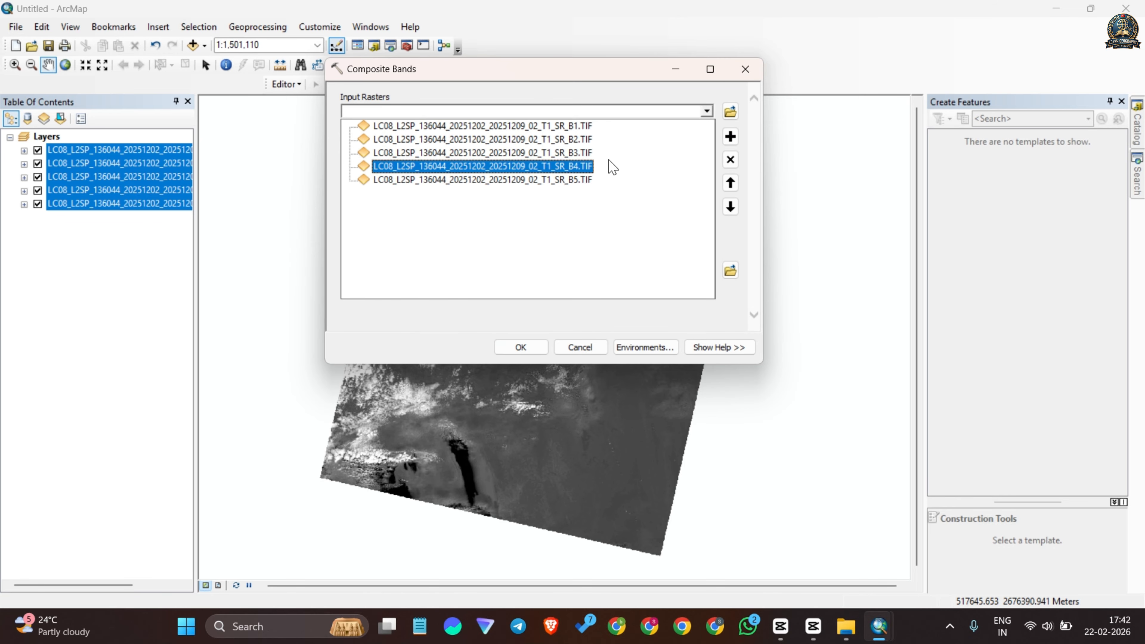
pyautogui.click(585, 166)
pyautogui.click(707, 111)
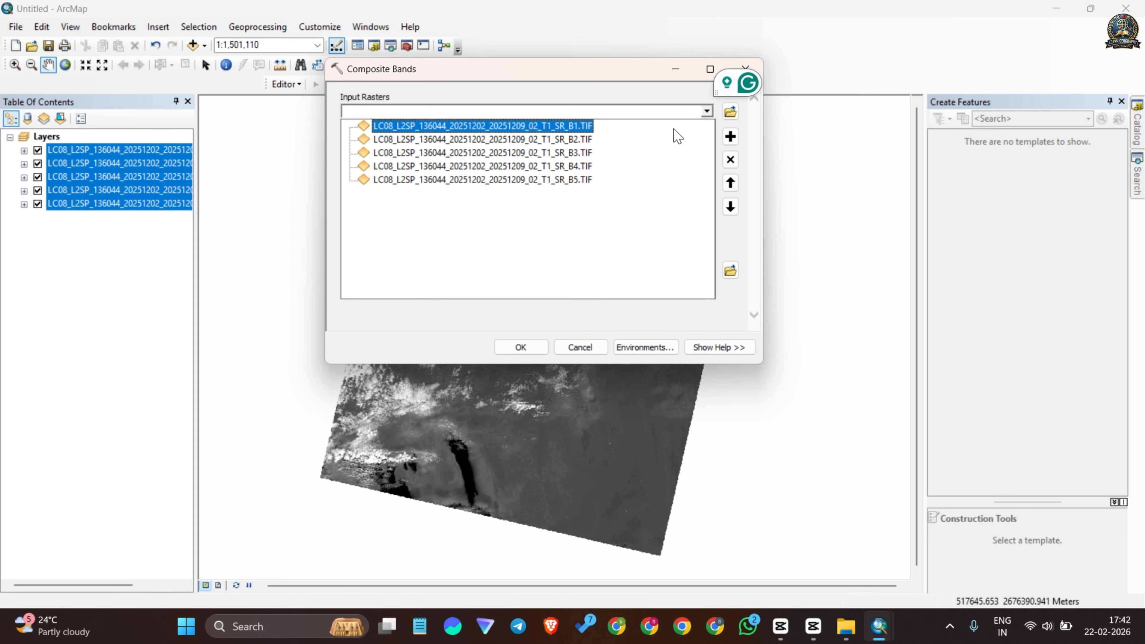
pyautogui.click(541, 179)
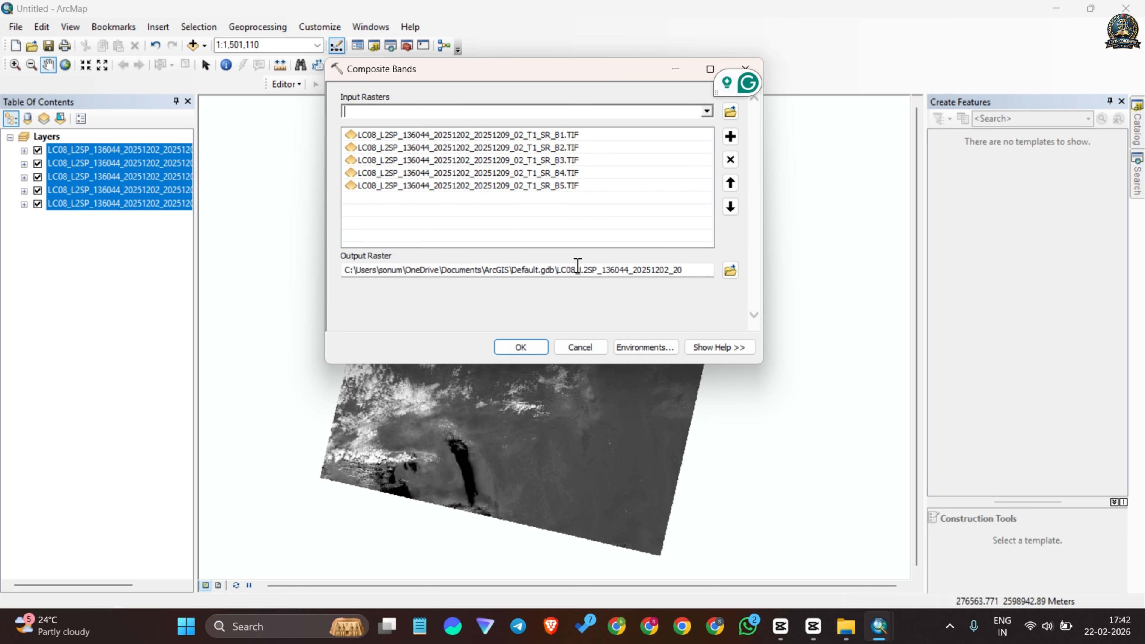
# Step: Browse for the output raster location and open folder 1 inside Landsat Data of the connected GIS folder
pyautogui.click(730, 270)
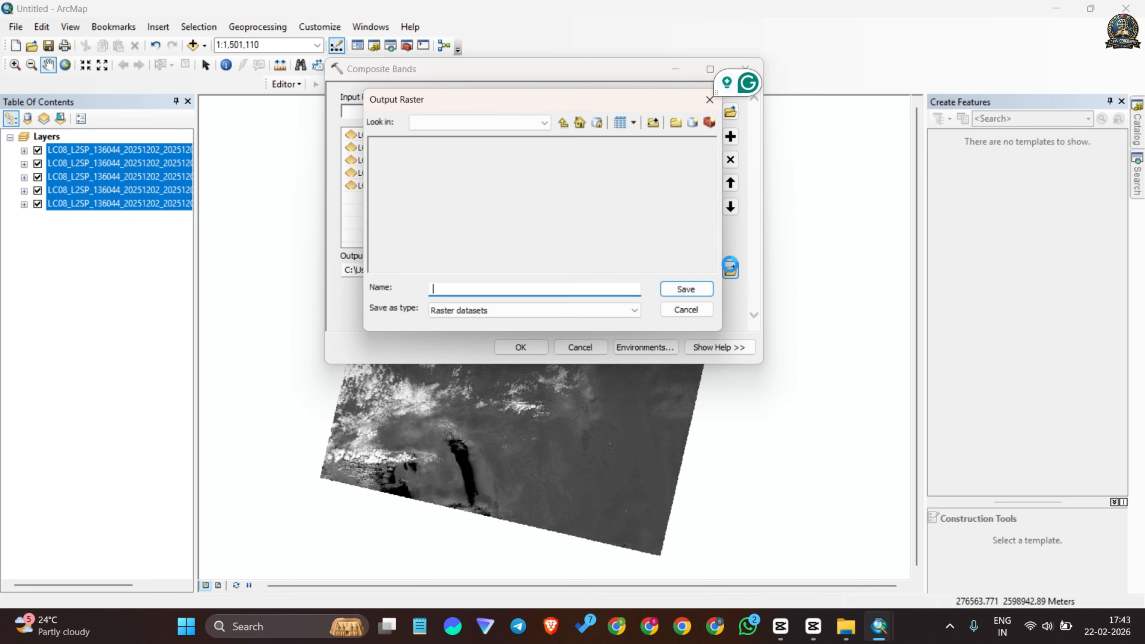
pyautogui.click(545, 123)
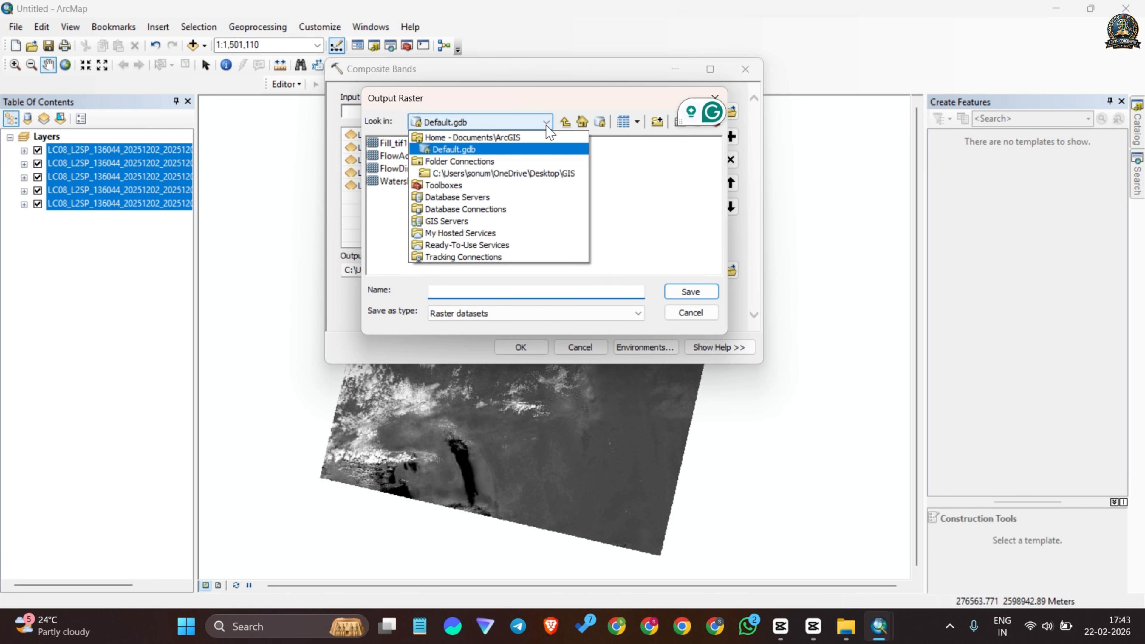
pyautogui.click(554, 174)
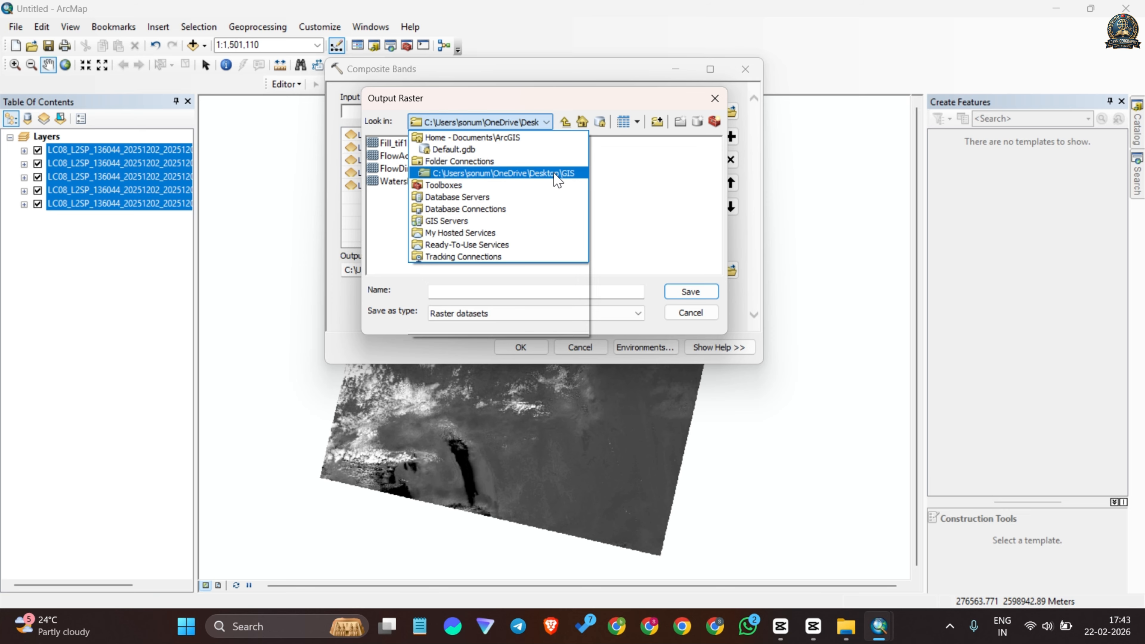
pyautogui.doubleClick(416, 148)
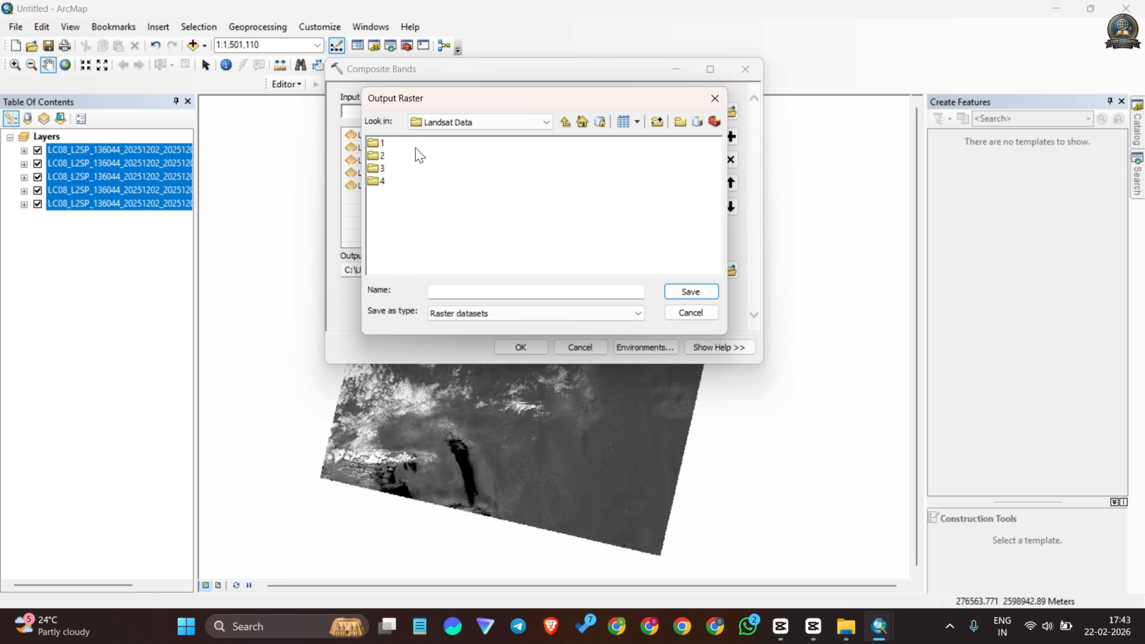
pyautogui.click(375, 143)
pyautogui.doubleClick(378, 144)
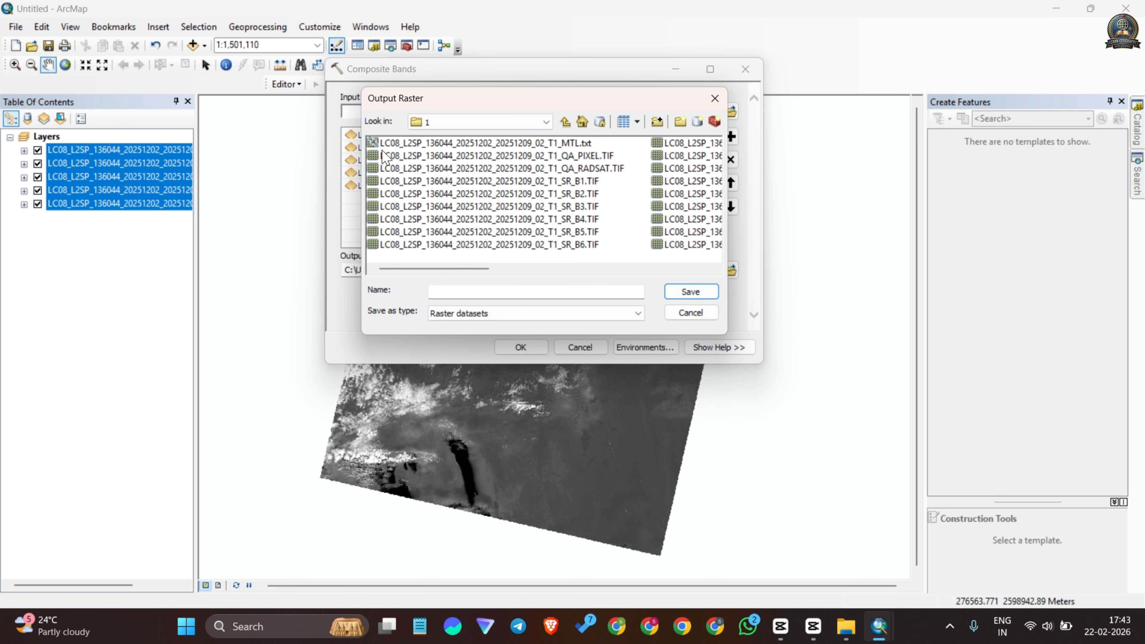
# Step: Save the output raster as layerstack_2025_1 with type Raster datasets, and check the validation details for the output
pyautogui.click(450, 292)
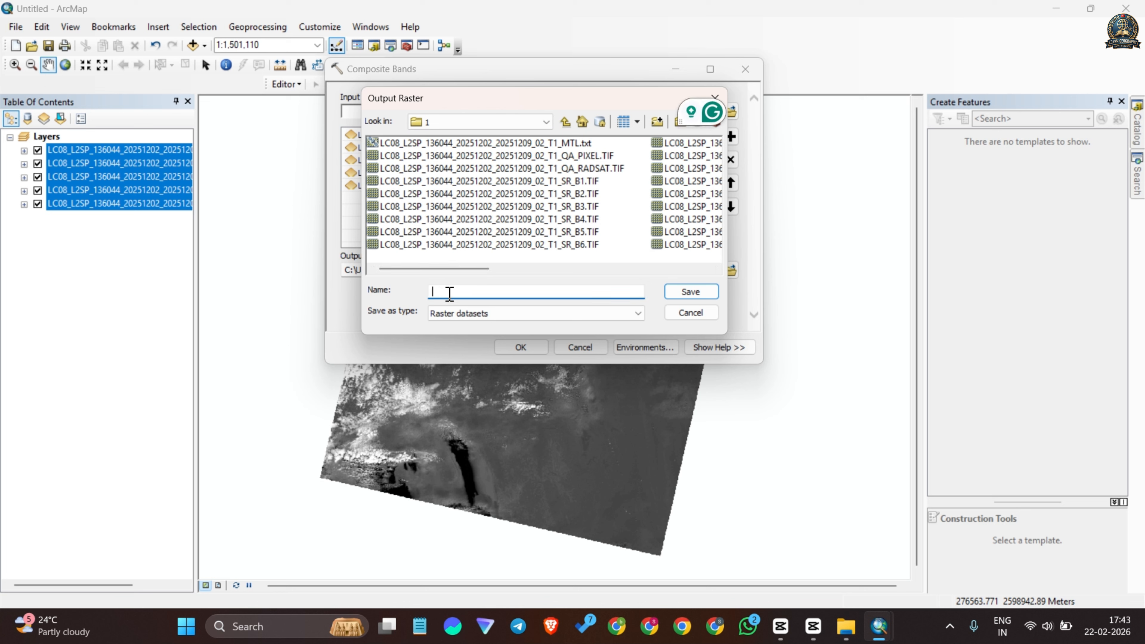
pyautogui.write('layerstack')
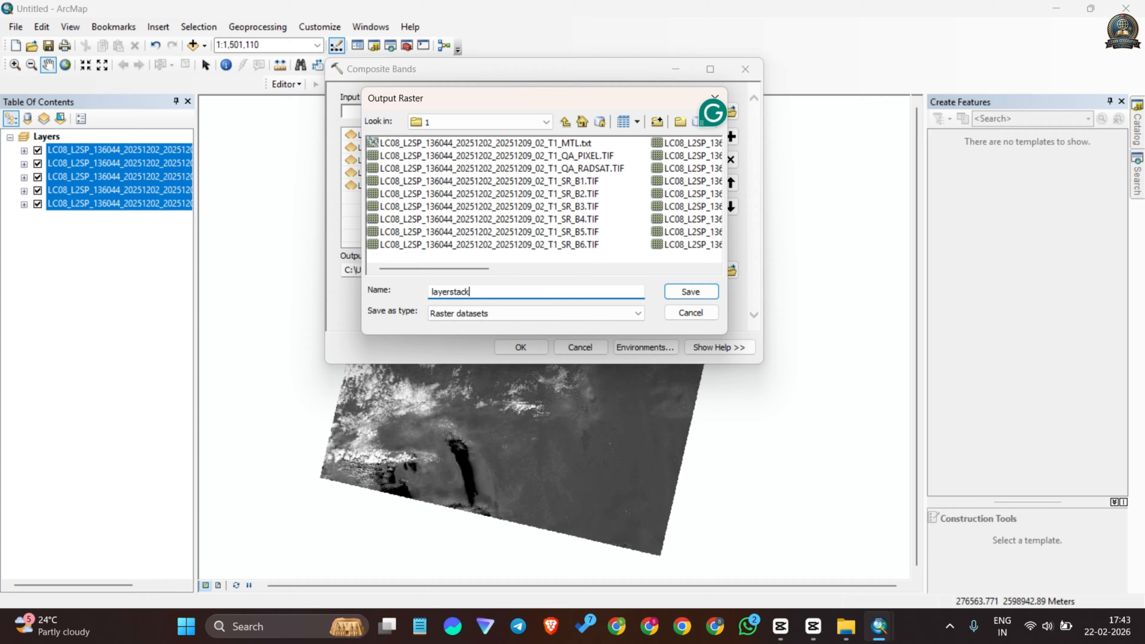
pyautogui.write('_2025_1')
pyautogui.click(479, 315)
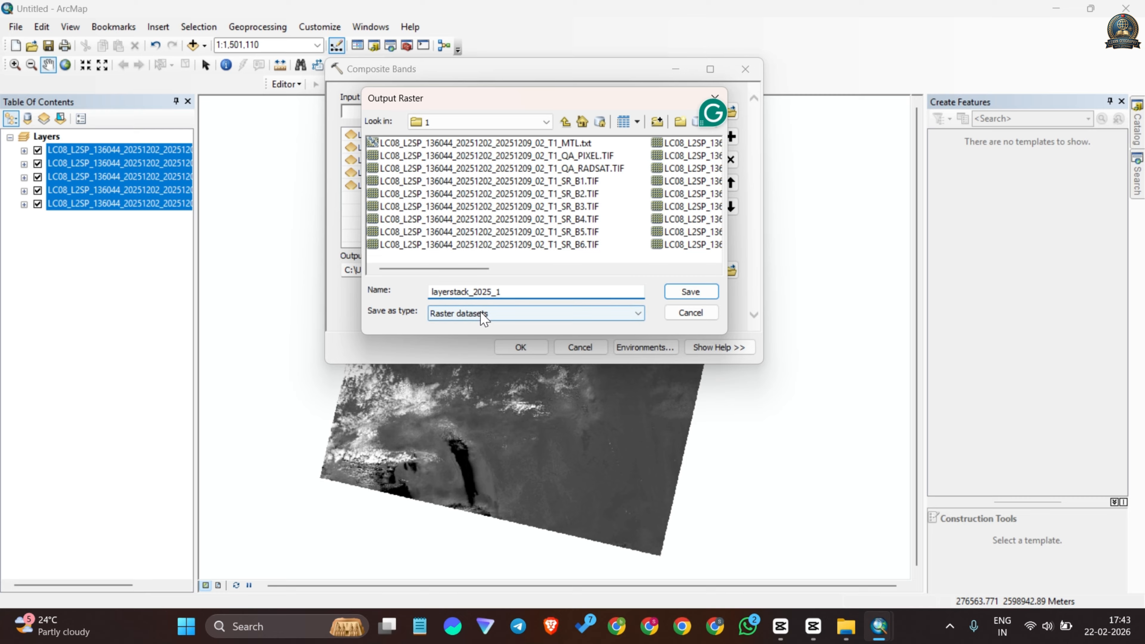
pyautogui.click(477, 321)
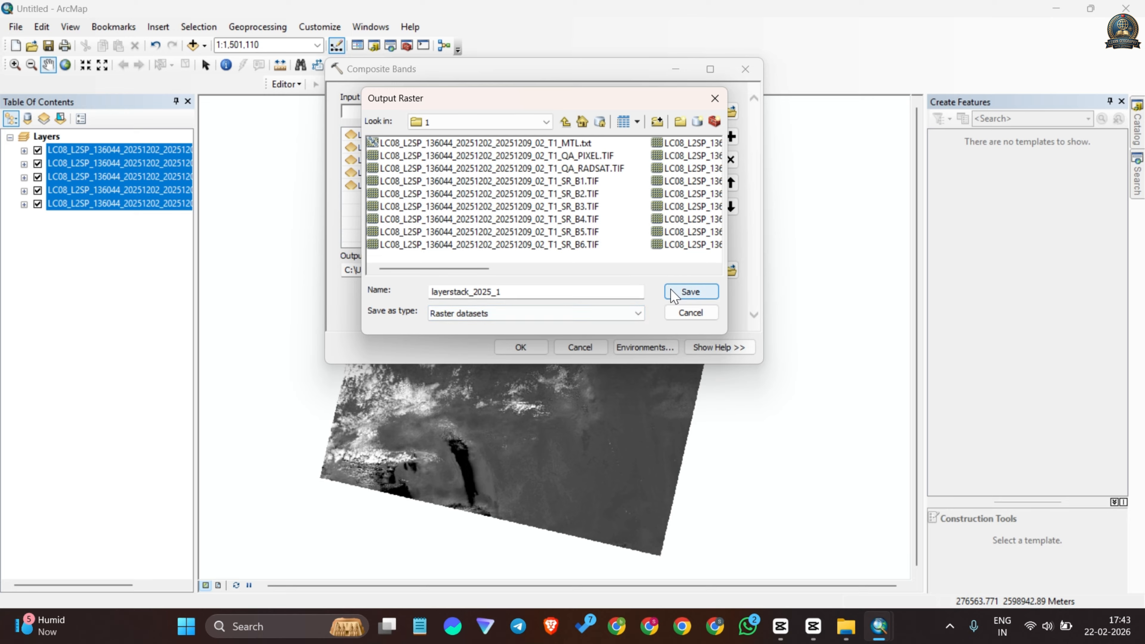
pyautogui.click(690, 292)
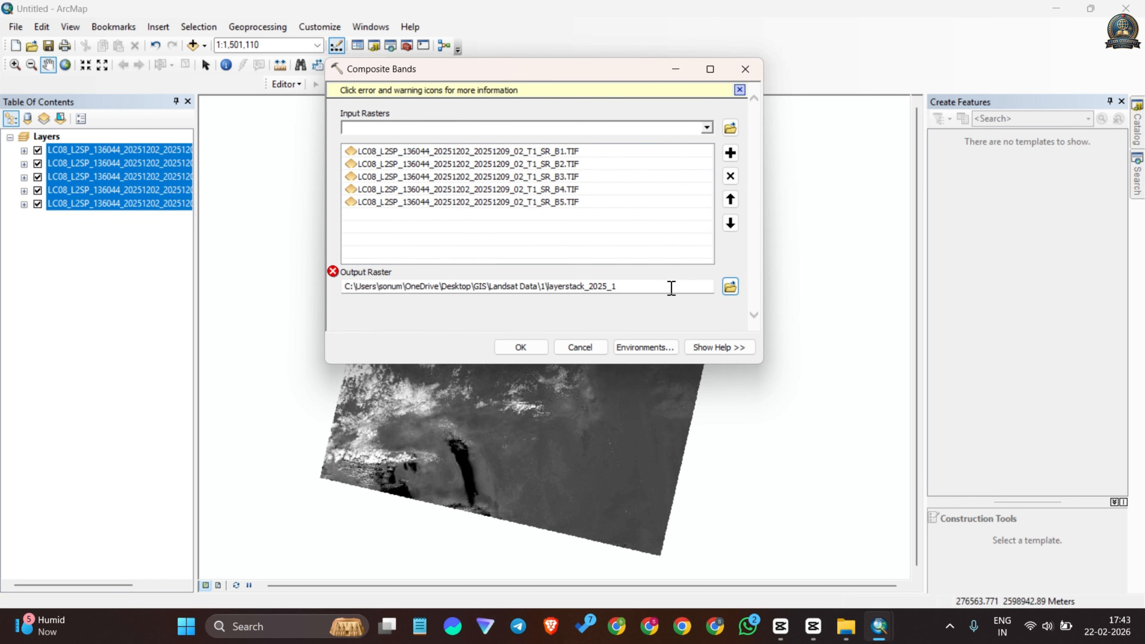
pyautogui.click(333, 271)
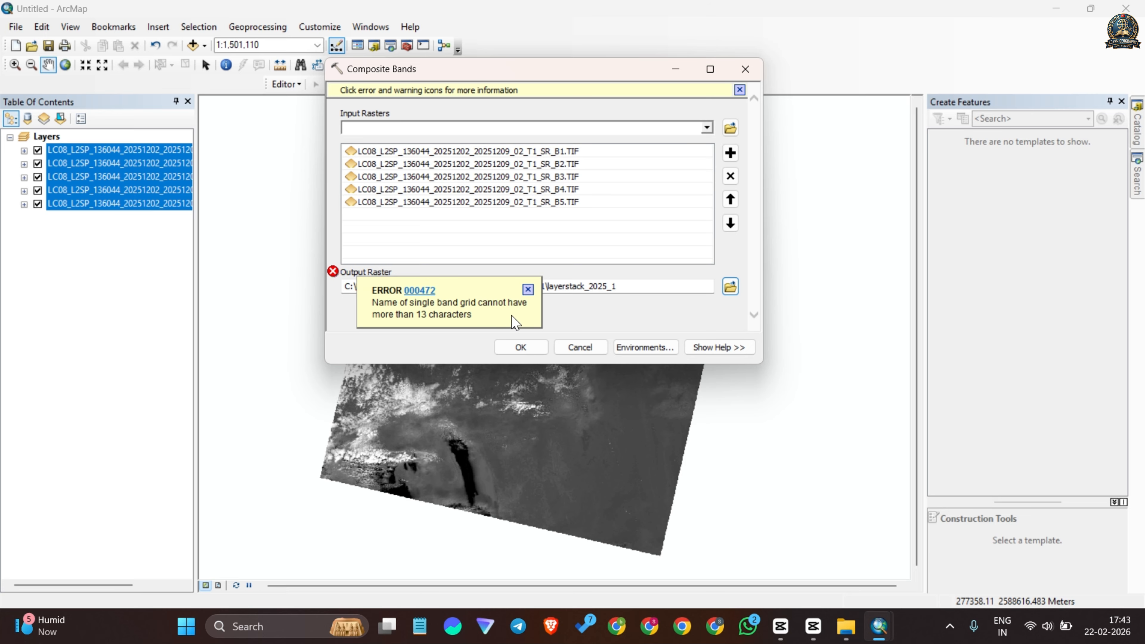
pyautogui.click(528, 289)
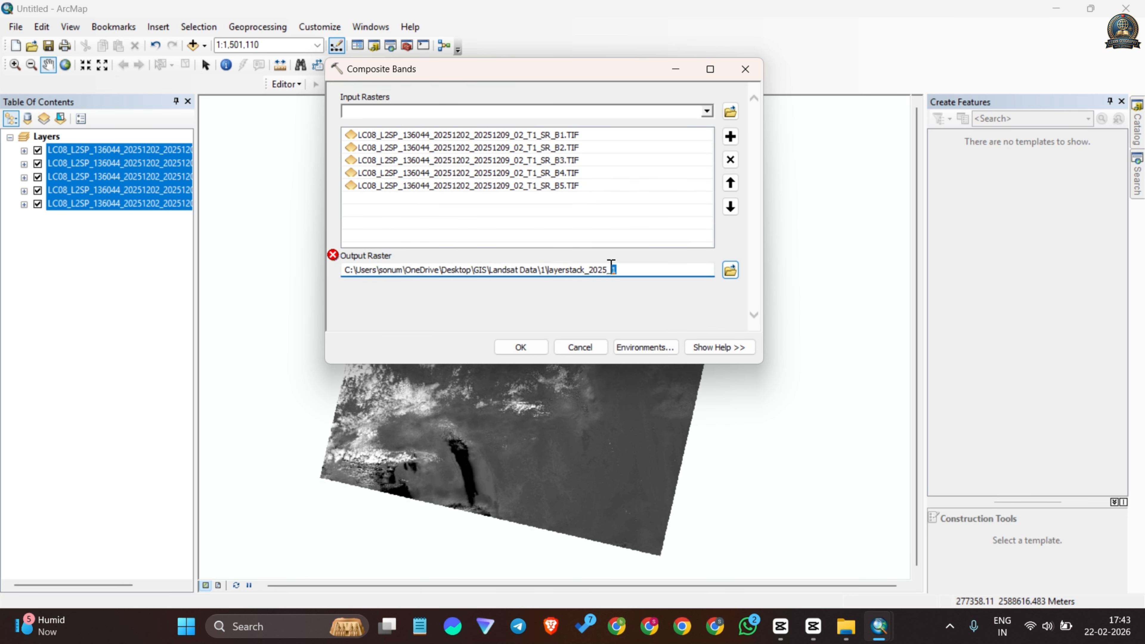
# Step: Change the output raster name to layerstack_1 in folder 1 and run Composite Bands
pyautogui.moveTo(615, 270); pyautogui.dragTo(312, 273)
pyautogui.click(453, 310)
pyautogui.click(595, 272)
pyautogui.click(543, 327)
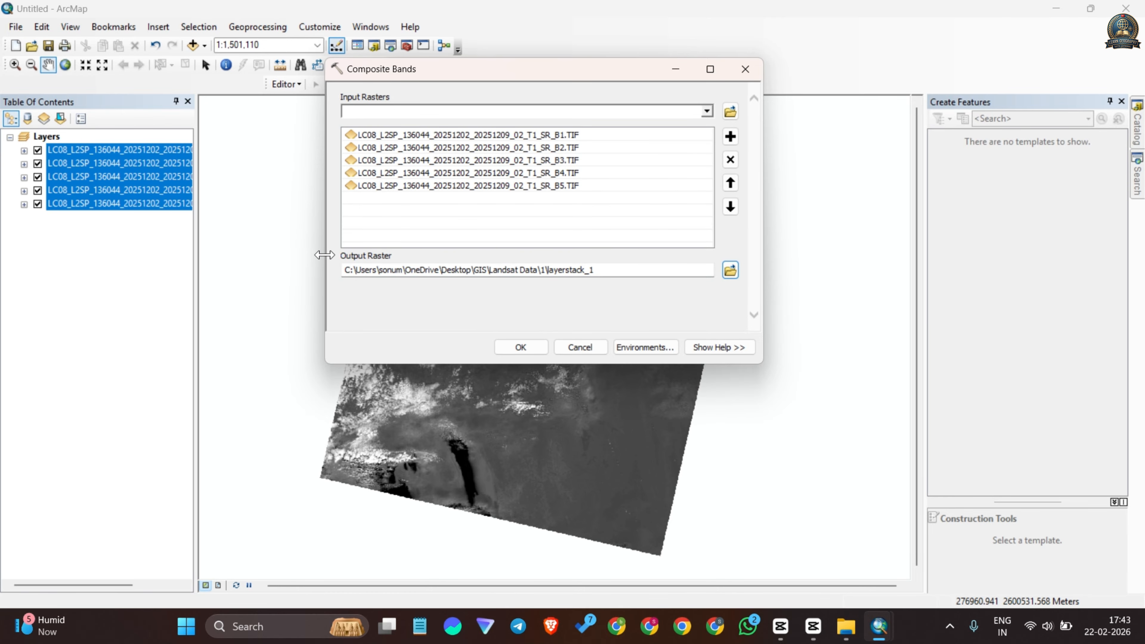
pyautogui.click(520, 348)
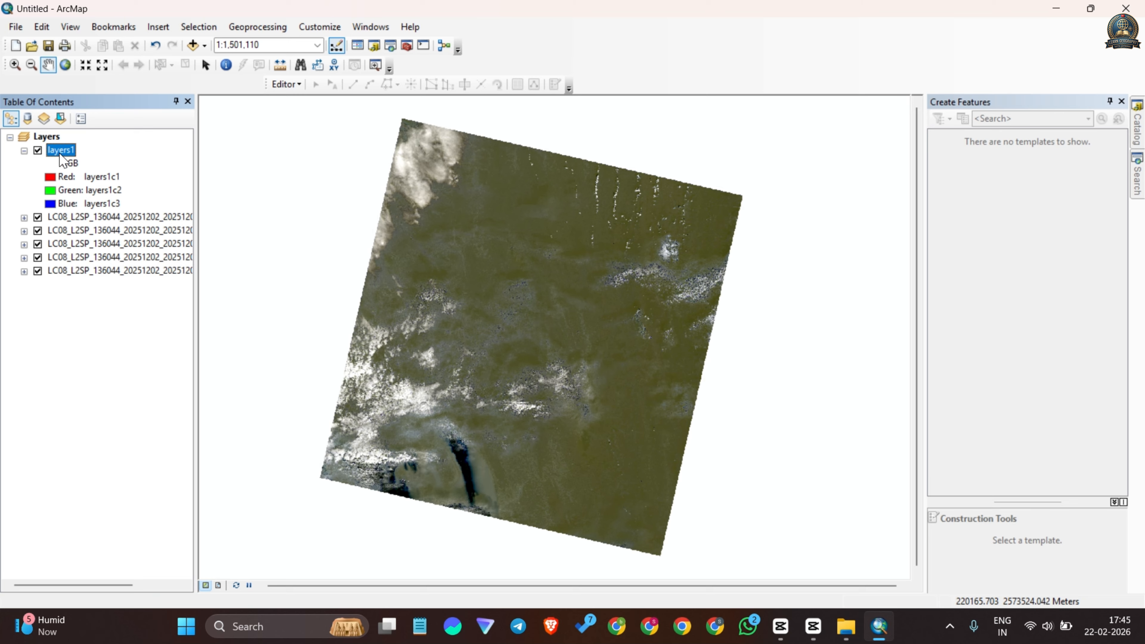
# Step: Turn off the visibility of the five SR band layers, leaving only the layers1 composite displayed
pyautogui.click(38, 217)
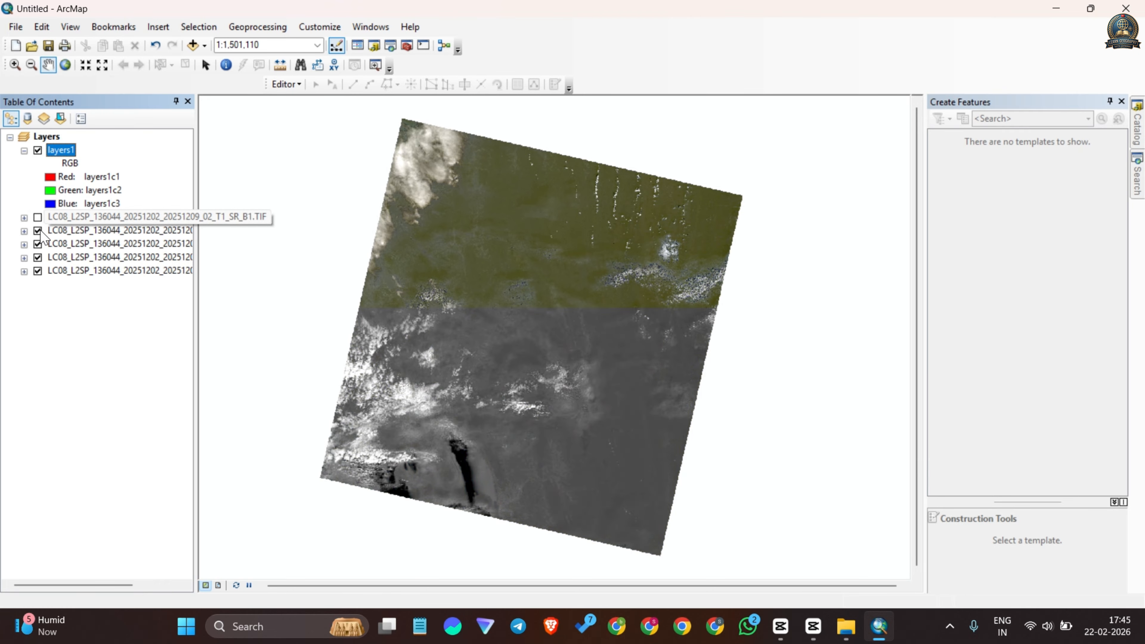
pyautogui.click(37, 230)
pyautogui.click(37, 244)
pyautogui.click(37, 258)
pyautogui.click(37, 271)
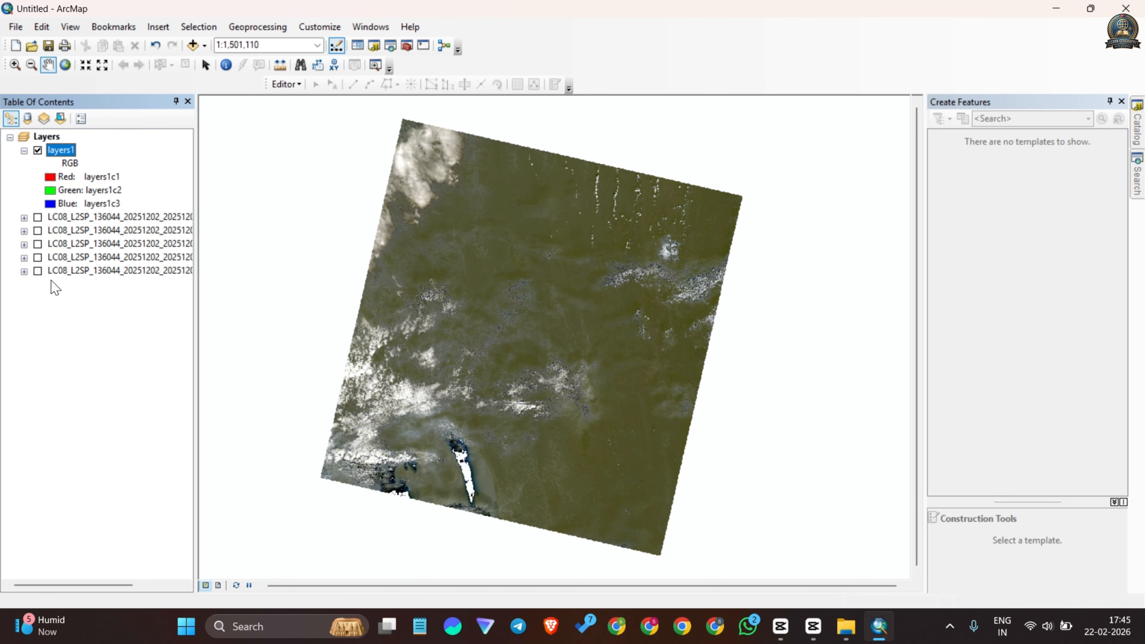
# Step: Remove only the five SR band layers, undoing a removal that includes layers1, and collapse the layers1 legend
pyautogui.keyDown('ctrl'); pyautogui.click(77, 271); pyautogui.keyUp('ctrl')
pyautogui.keyDown('ctrl'); pyautogui.click(75, 257); pyautogui.keyUp('ctrl')
pyautogui.keyDown('ctrl'); pyautogui.click(77, 243); pyautogui.keyUp('ctrl')
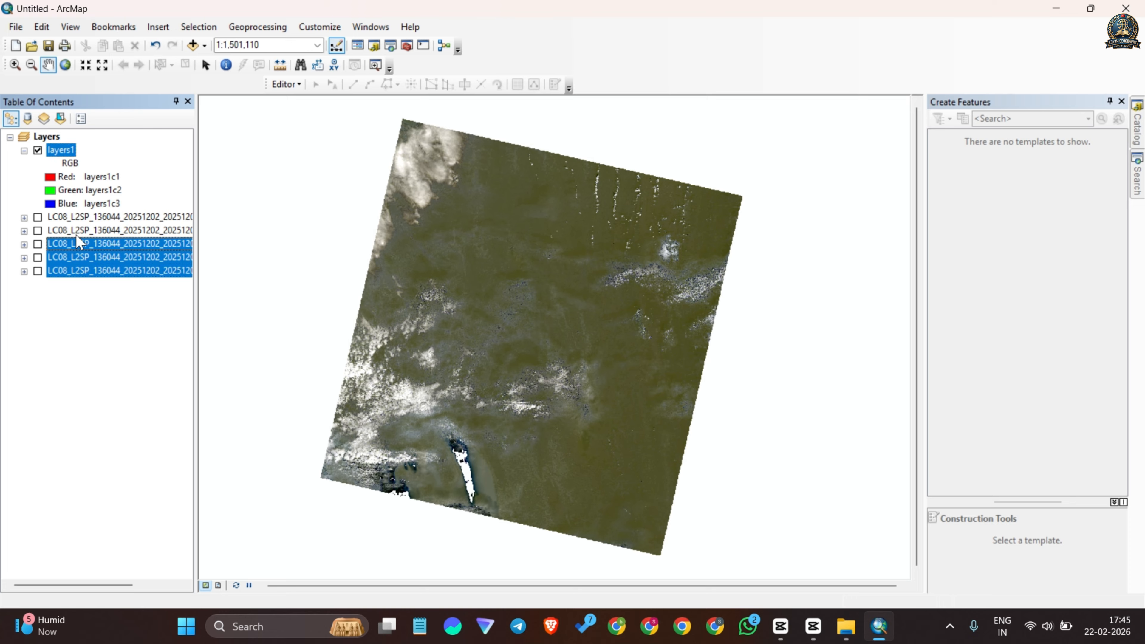
pyautogui.keyDown('ctrl'); pyautogui.click(80, 219); pyautogui.keyUp('ctrl')
pyautogui.keyDown('ctrl'); pyautogui.click(81, 230); pyautogui.keyUp('ctrl')
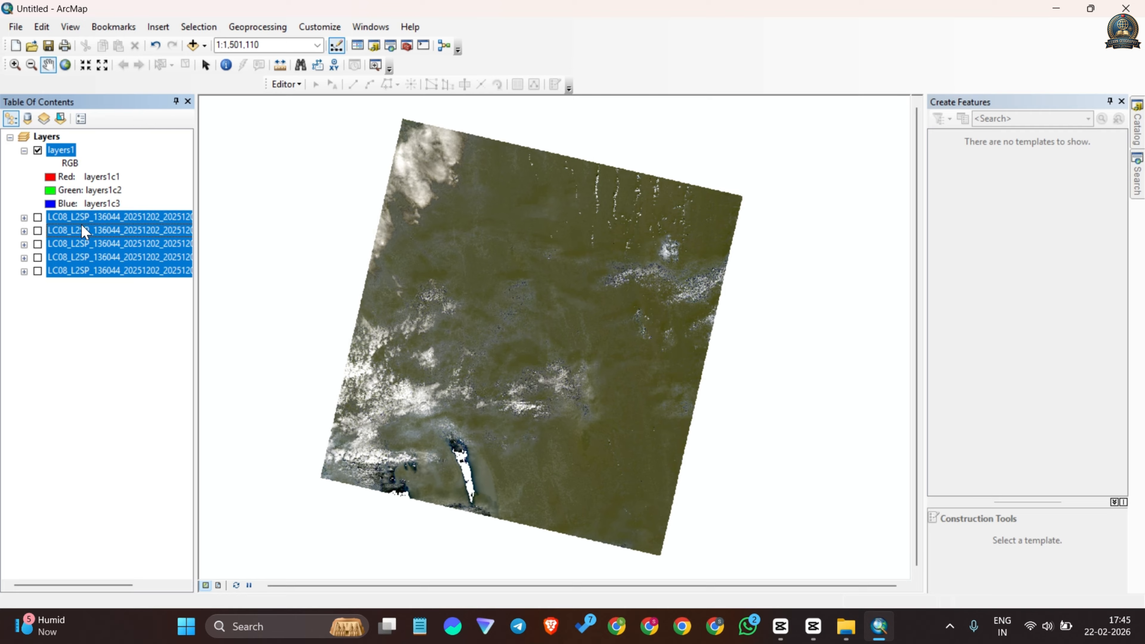
pyautogui.rightClick(82, 226)
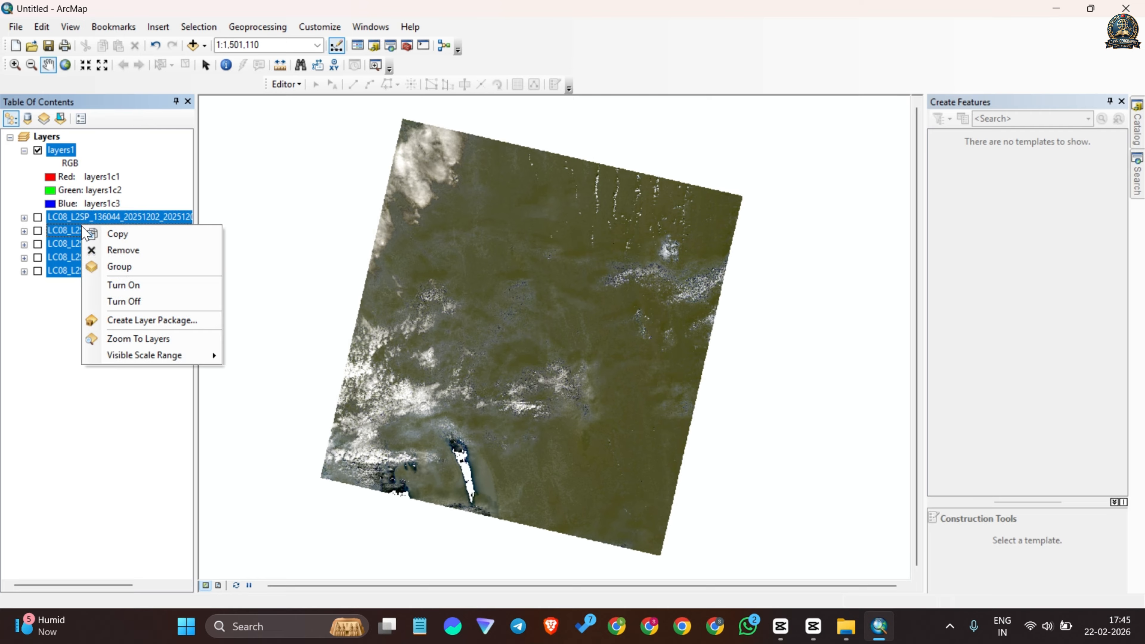
pyautogui.click(100, 253)
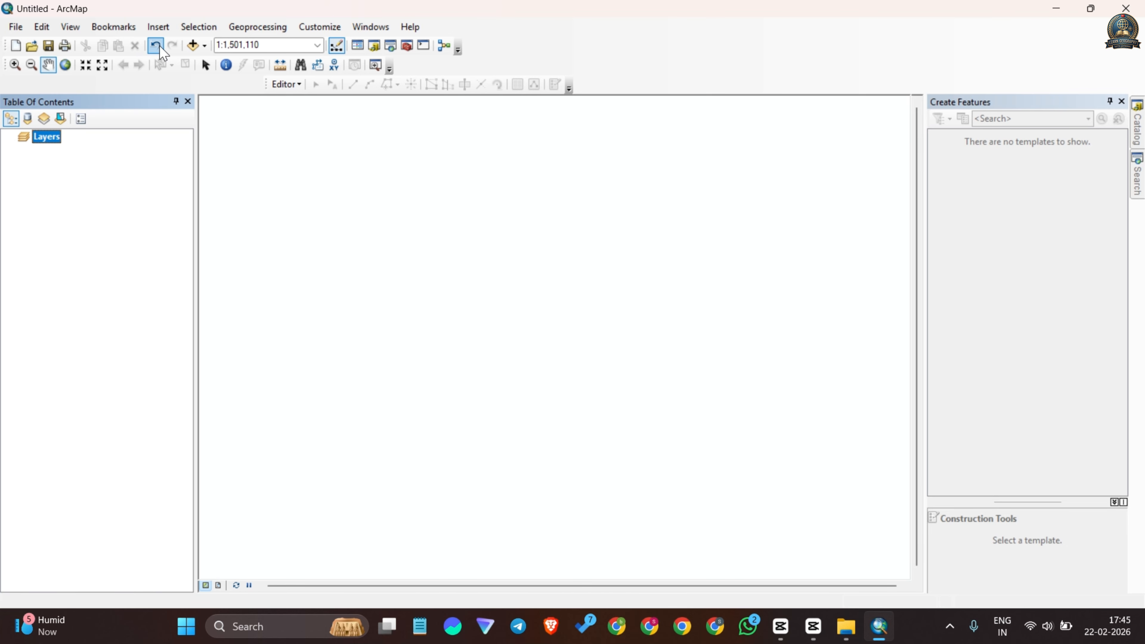
pyautogui.click(156, 46)
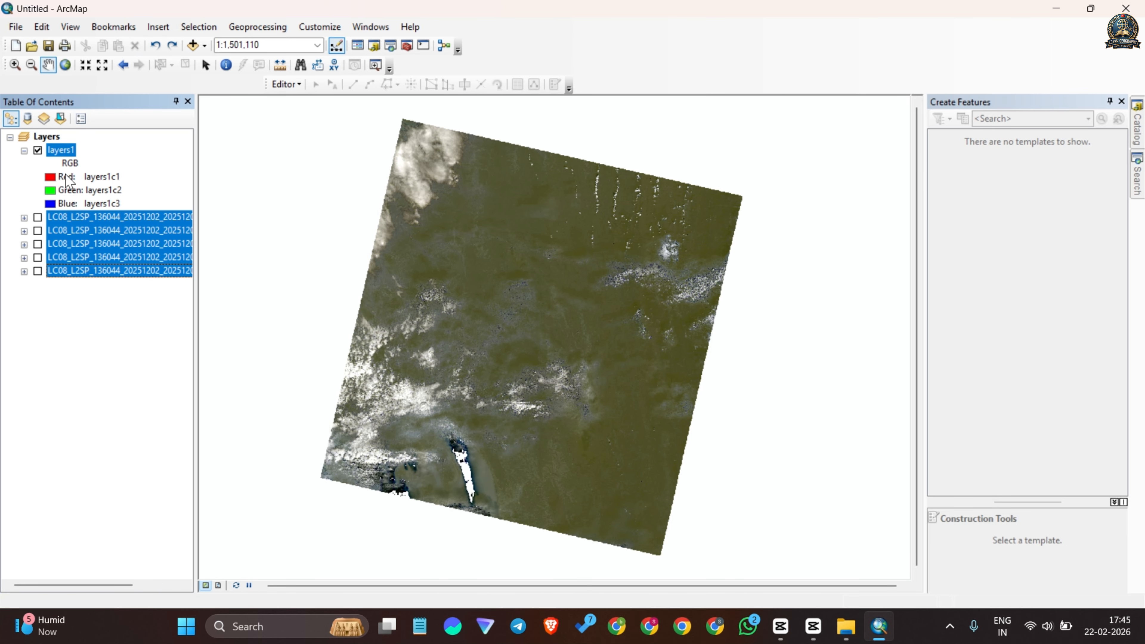
pyautogui.keyDown('ctrl'); pyautogui.click(67, 155); pyautogui.keyUp('ctrl')
pyautogui.rightClick(74, 216)
pyautogui.click(95, 242)
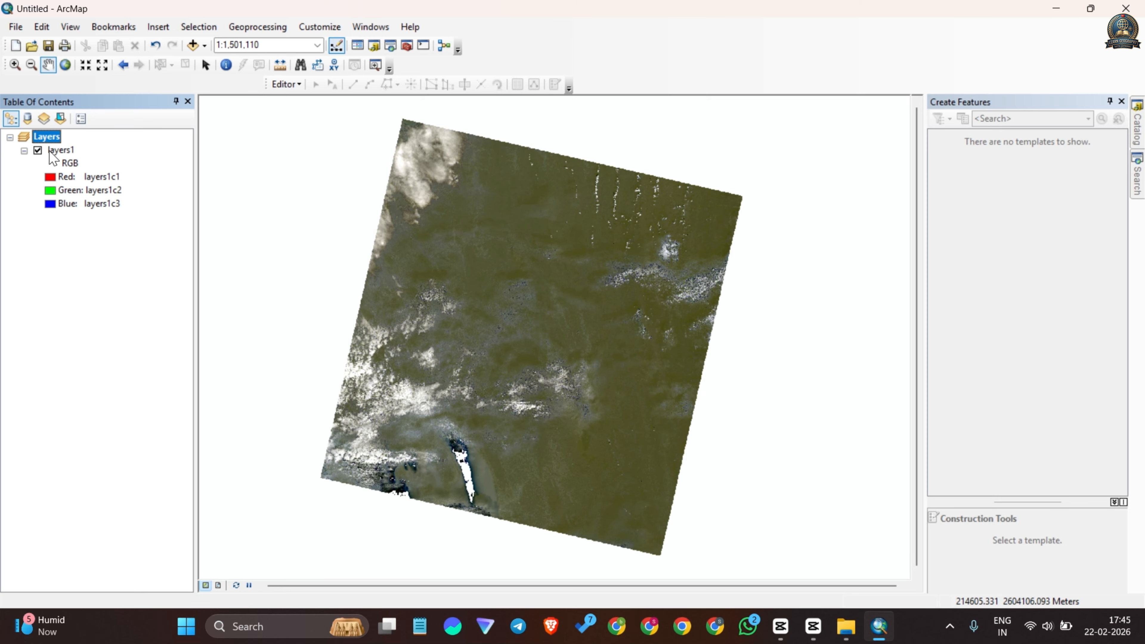
pyautogui.click(24, 150)
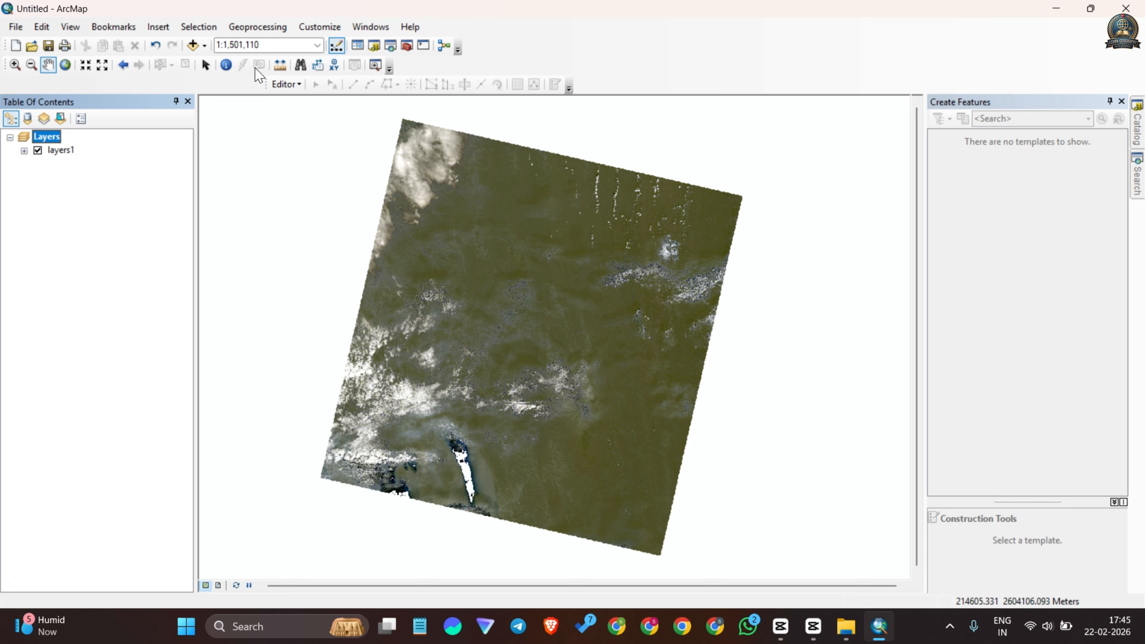
# Step: Add the SR_B1 to SR_B5 rasters of the second Landsat scene from folder 2 to the map
pyautogui.click(204, 45)
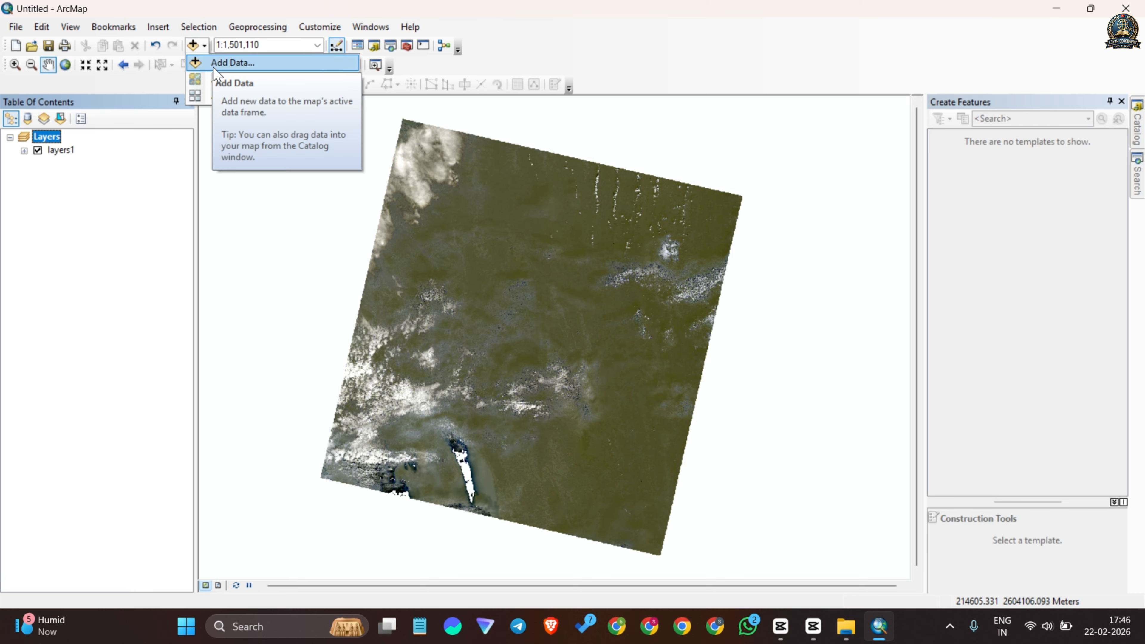
pyautogui.click(214, 67)
pyautogui.click(594, 212)
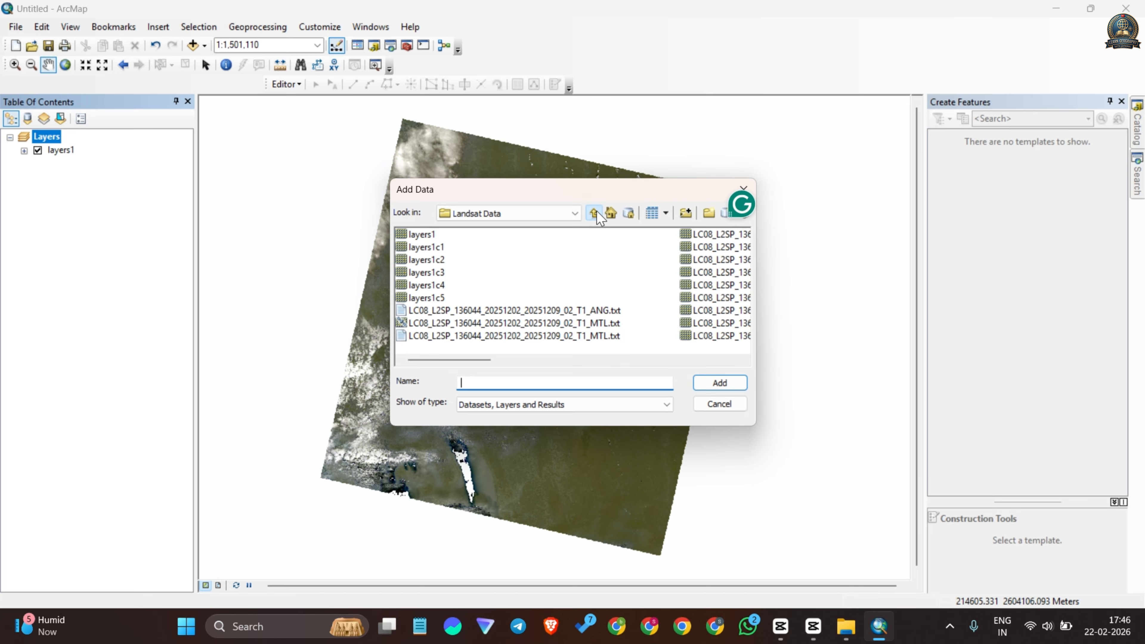
pyautogui.doubleClick(406, 247)
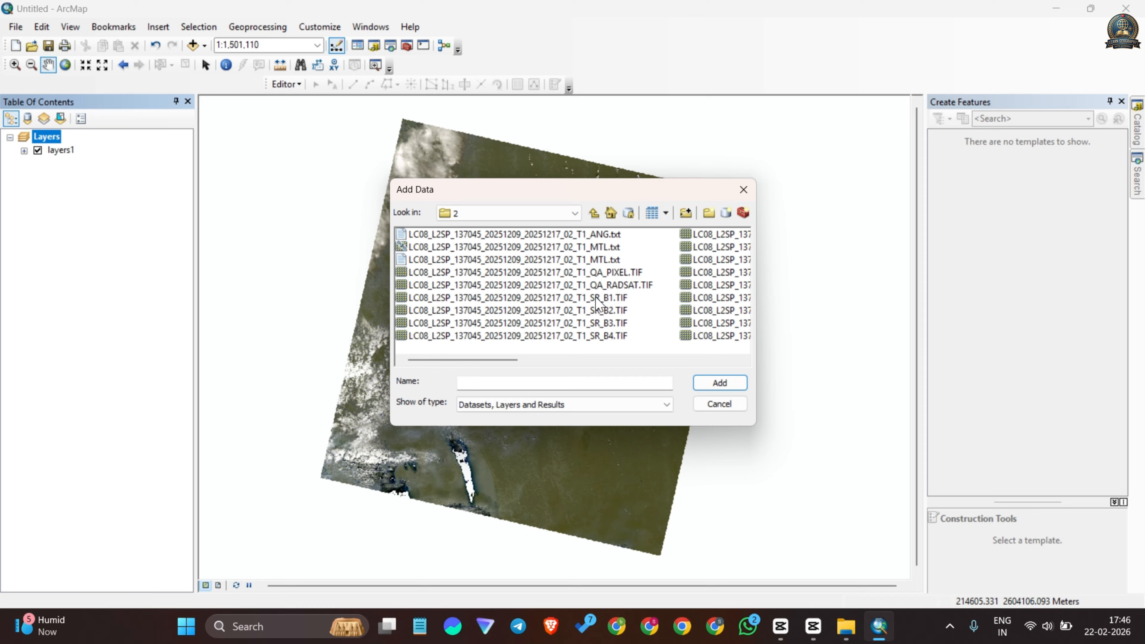
pyautogui.moveTo(596, 298); pyautogui.dragTo(600, 339)
pyautogui.keyDown('ctrl'); pyautogui.click(722, 235); pyautogui.keyUp('ctrl')
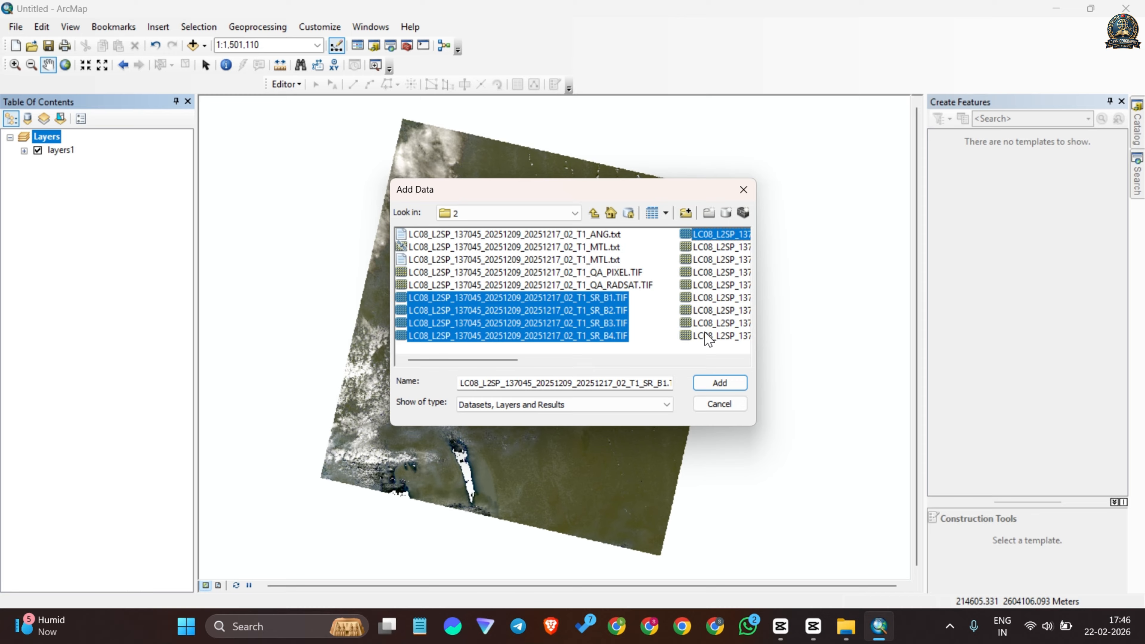
pyautogui.click(708, 382)
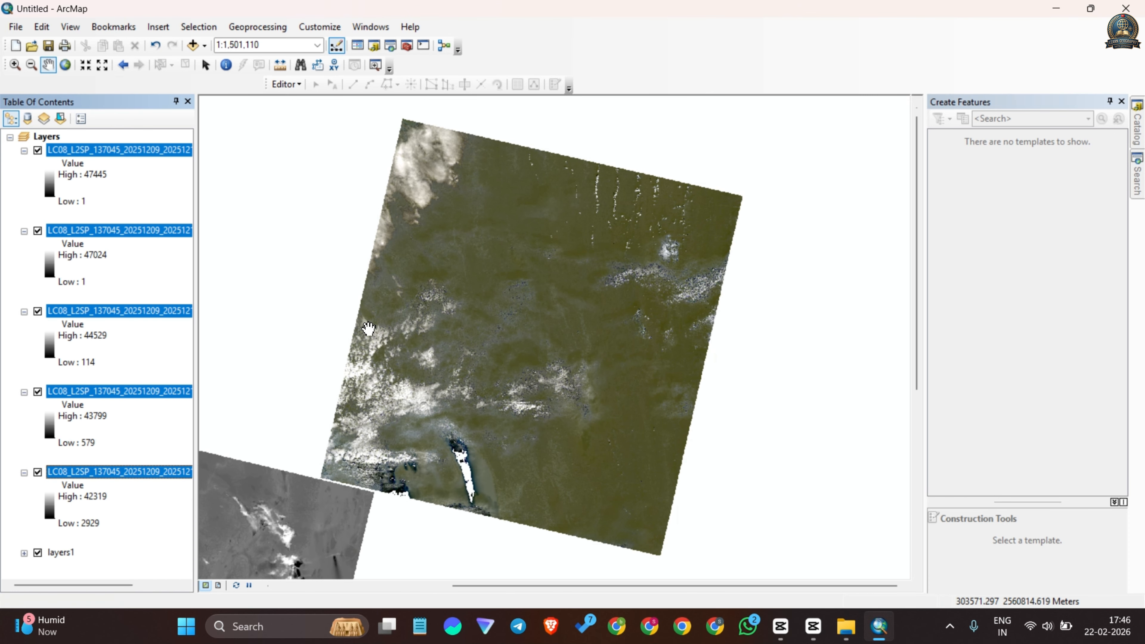
# Step: Collapse the legends of the five newly added SR band layers
pyautogui.click(24, 151)
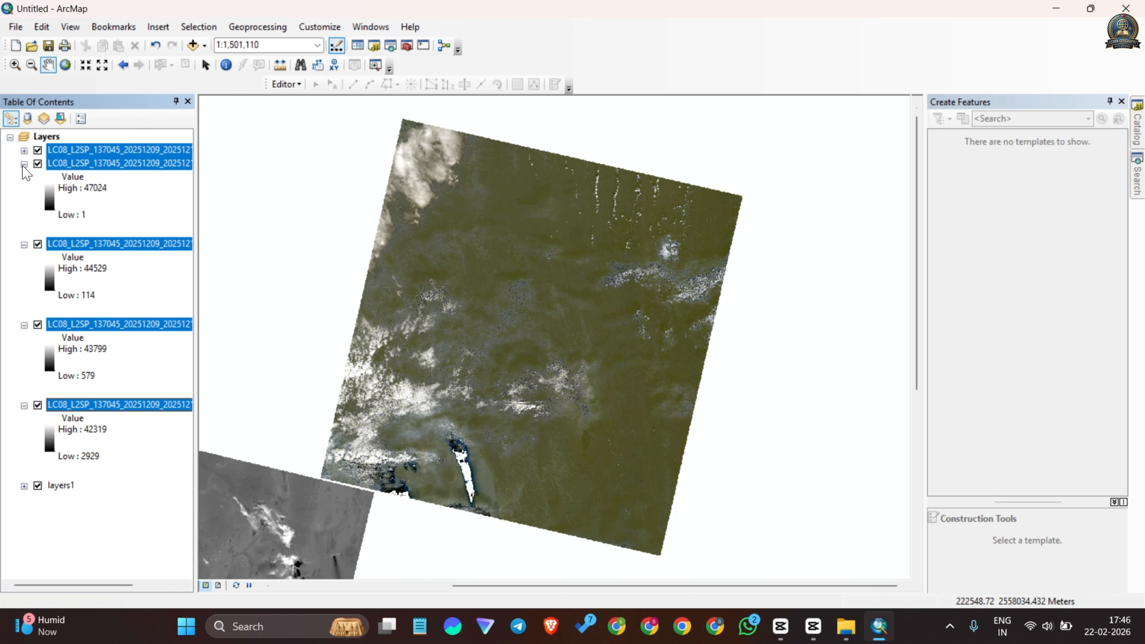
pyautogui.click(24, 164)
pyautogui.click(23, 177)
pyautogui.click(24, 190)
pyautogui.click(24, 204)
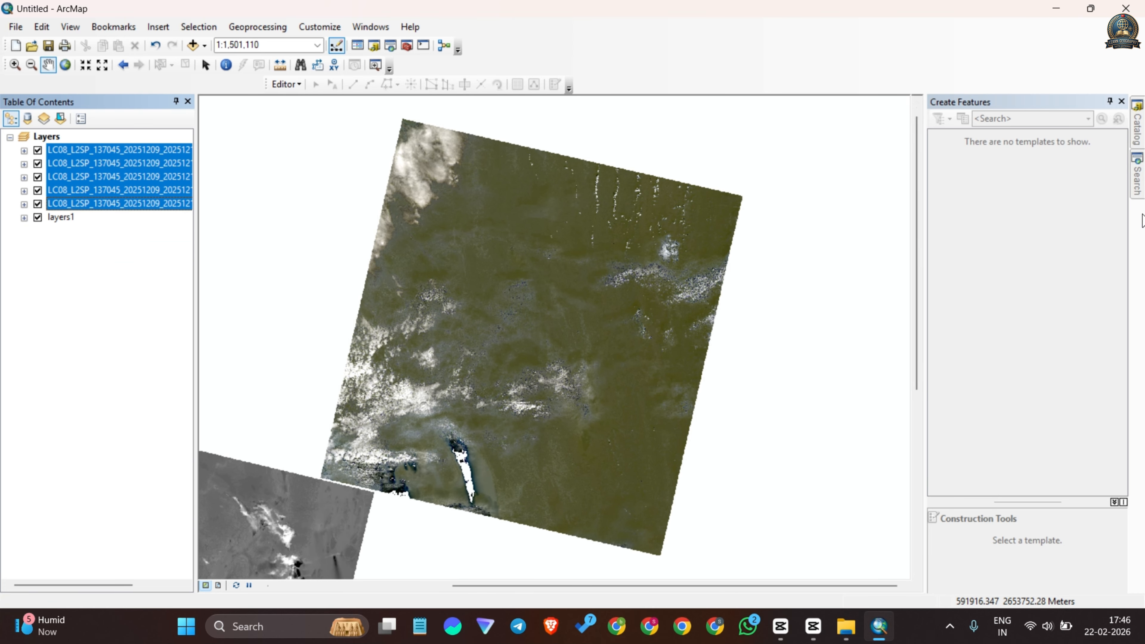
# Step: Open Composite Bands and add the second scene's SR_B1, SR_B2, SR_B3, SR_B4 and SR_B5 layers in that order as input rasters
pyautogui.click(1134, 178)
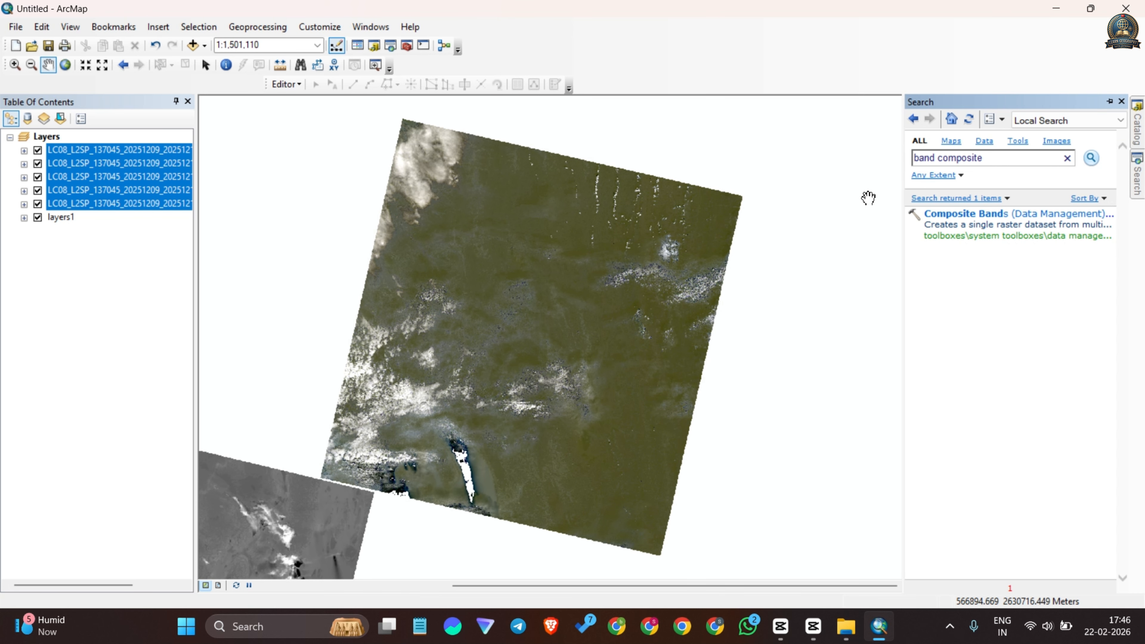
pyautogui.click(946, 217)
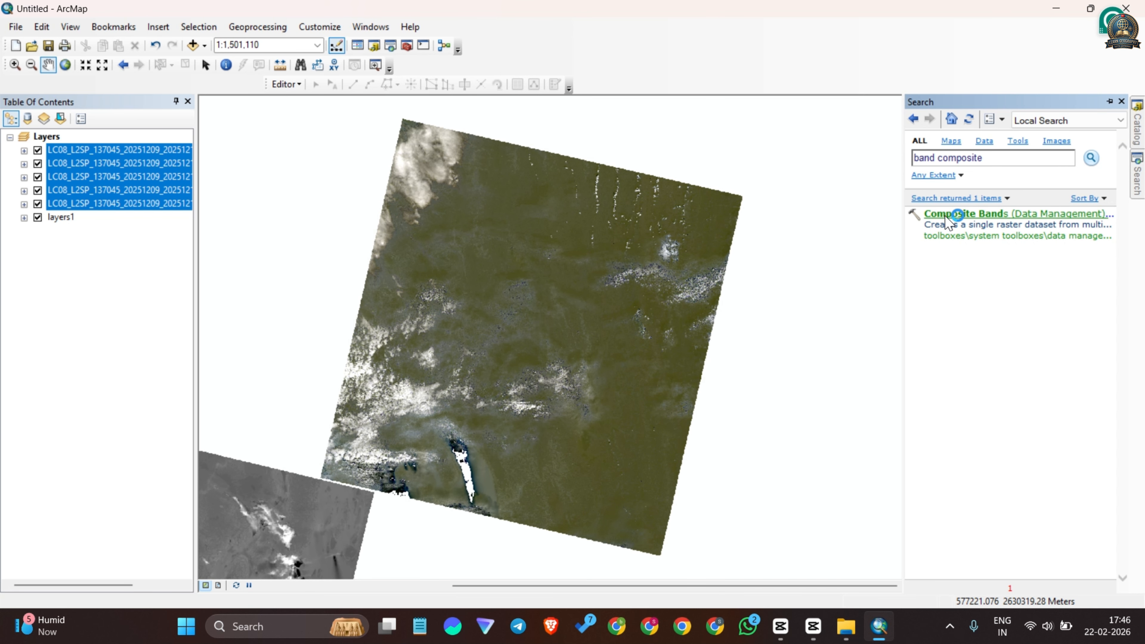
pyautogui.click(709, 112)
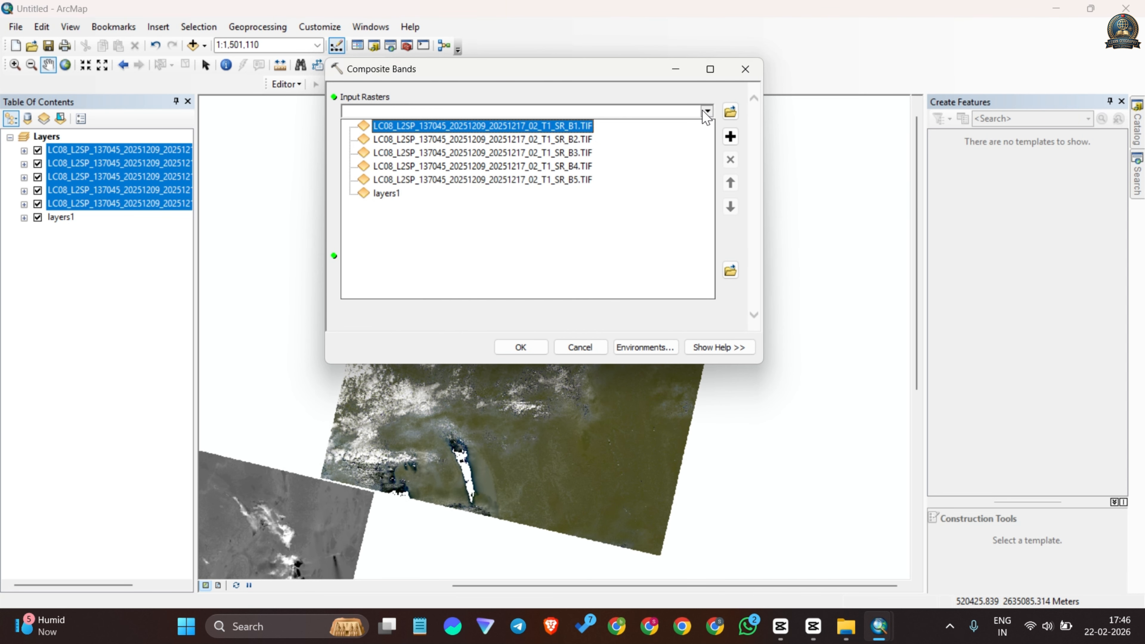
pyautogui.click(548, 126)
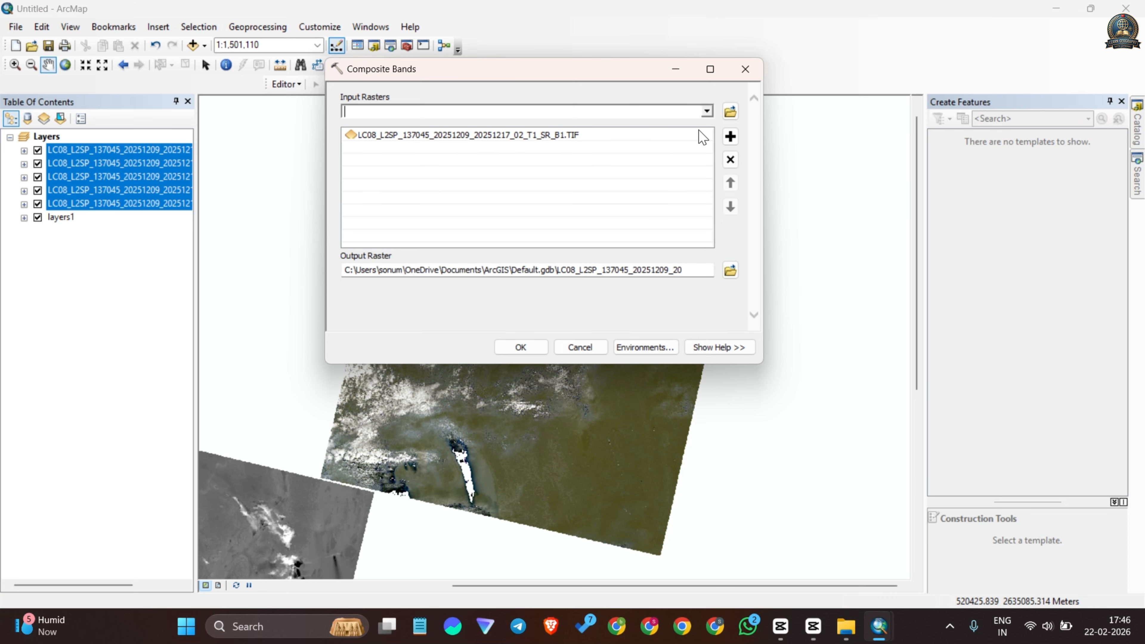
pyautogui.click(708, 112)
pyautogui.click(581, 139)
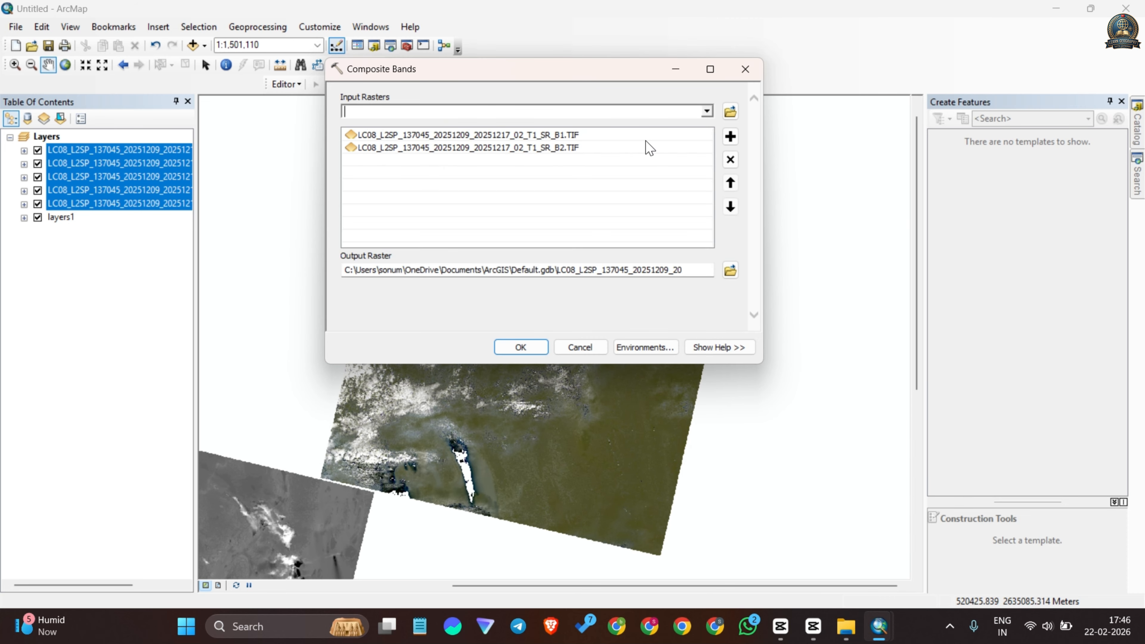
pyautogui.click(707, 112)
pyautogui.click(536, 152)
pyautogui.click(707, 112)
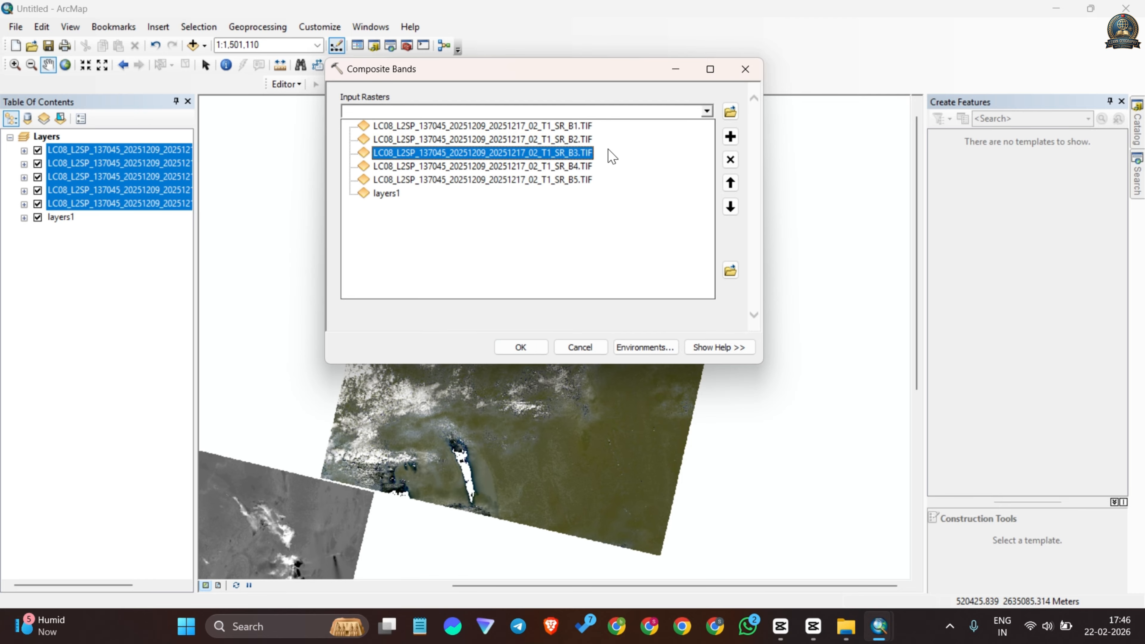
pyautogui.click(582, 166)
pyautogui.click(708, 111)
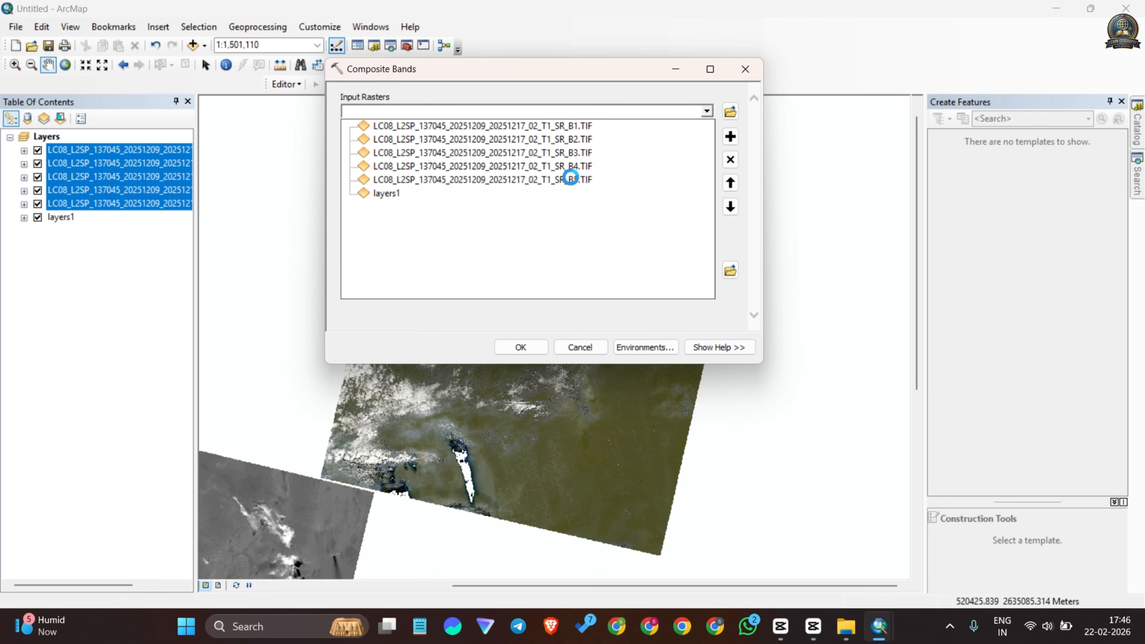
pyautogui.click(572, 180)
# Step: Set the output raster to layers2 in folder 2 of Landsat Data and run Composite Bands
pyautogui.click(730, 271)
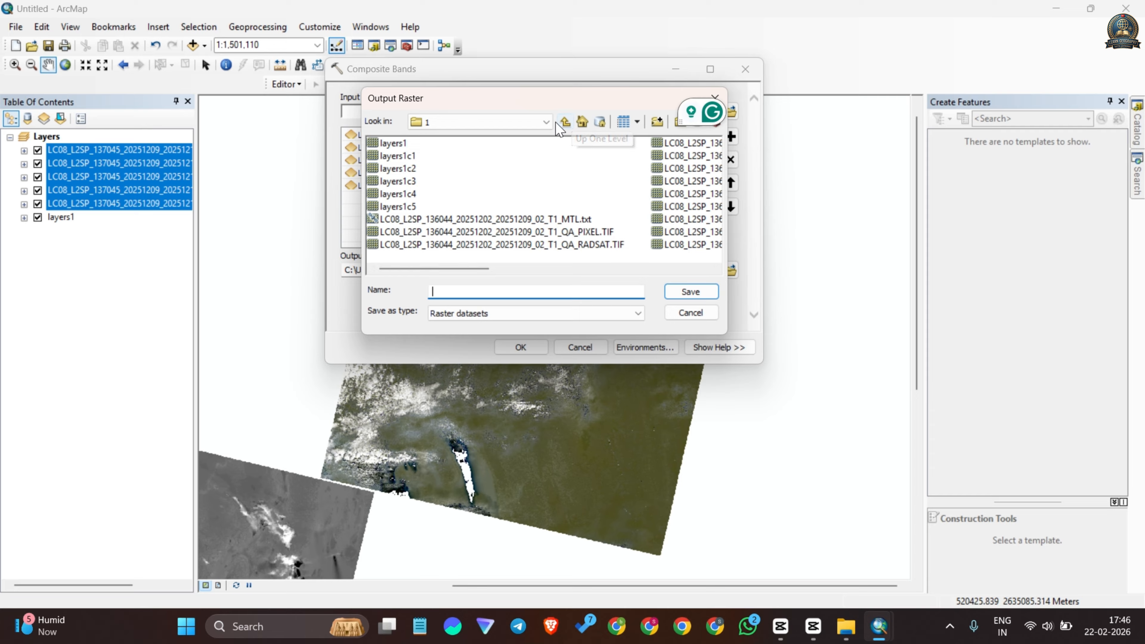
pyautogui.click(566, 121)
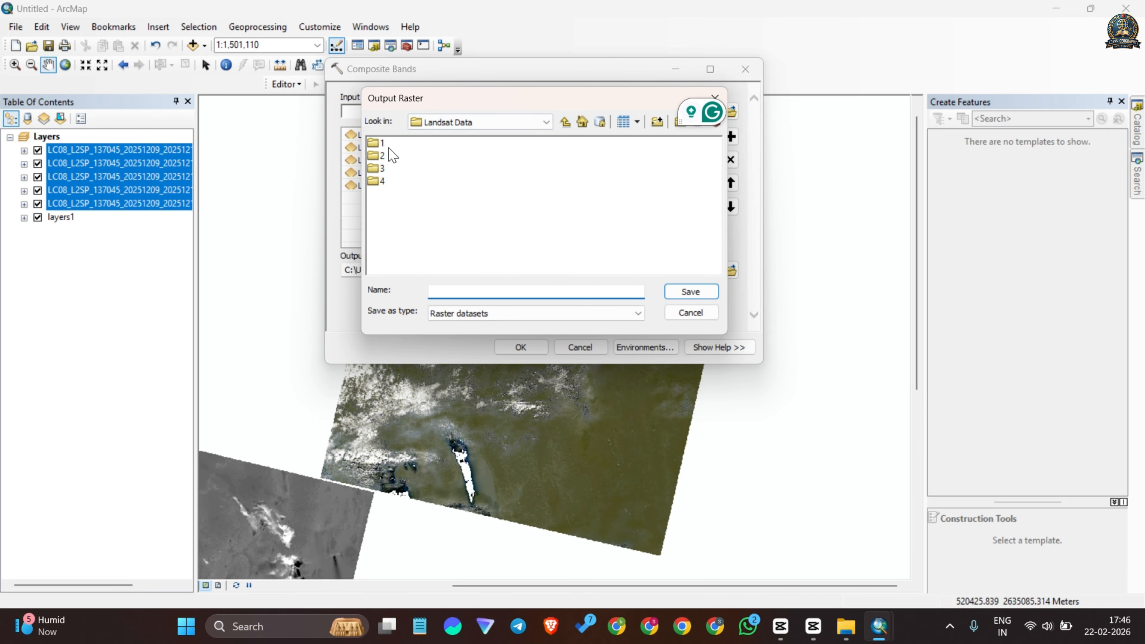
pyautogui.doubleClick(378, 155)
pyautogui.click(447, 287)
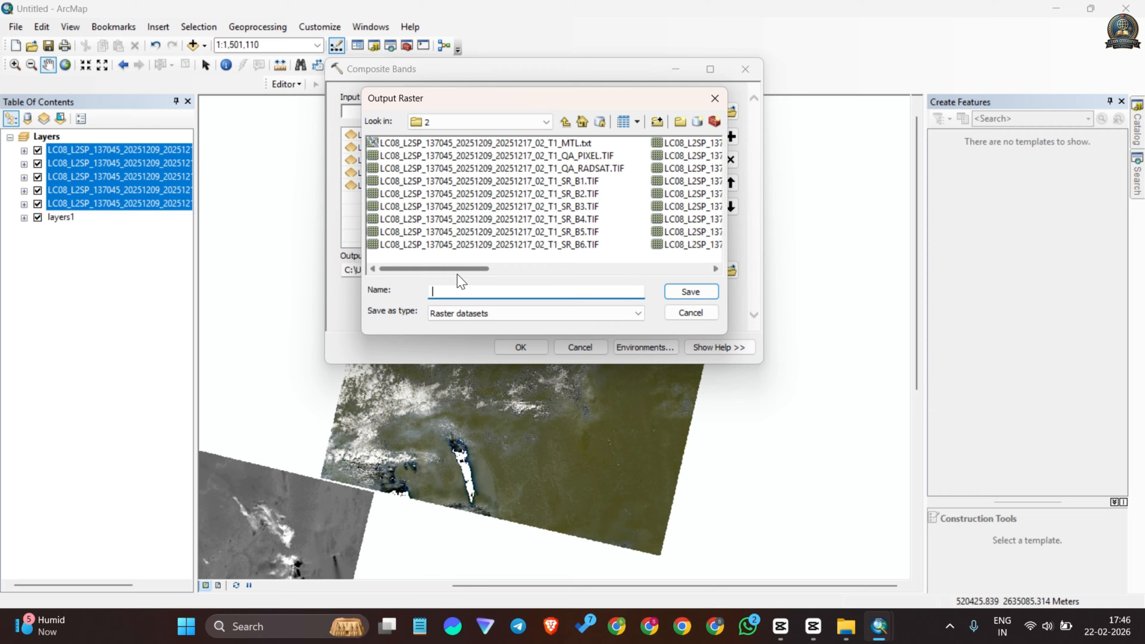
pyautogui.write('layer')
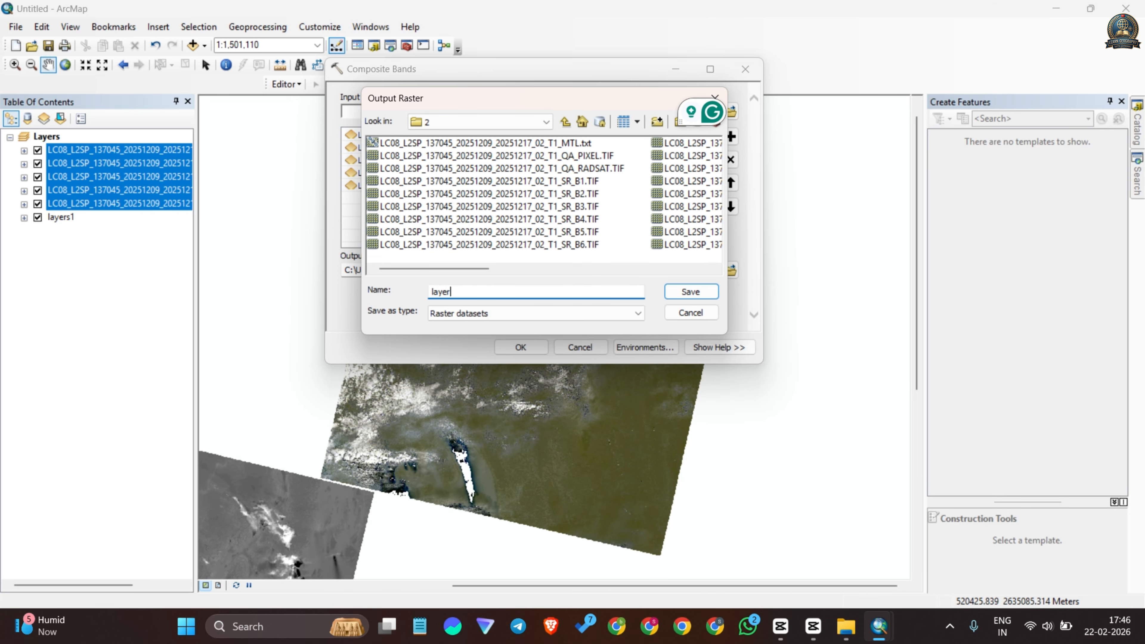
pyautogui.write('s2')
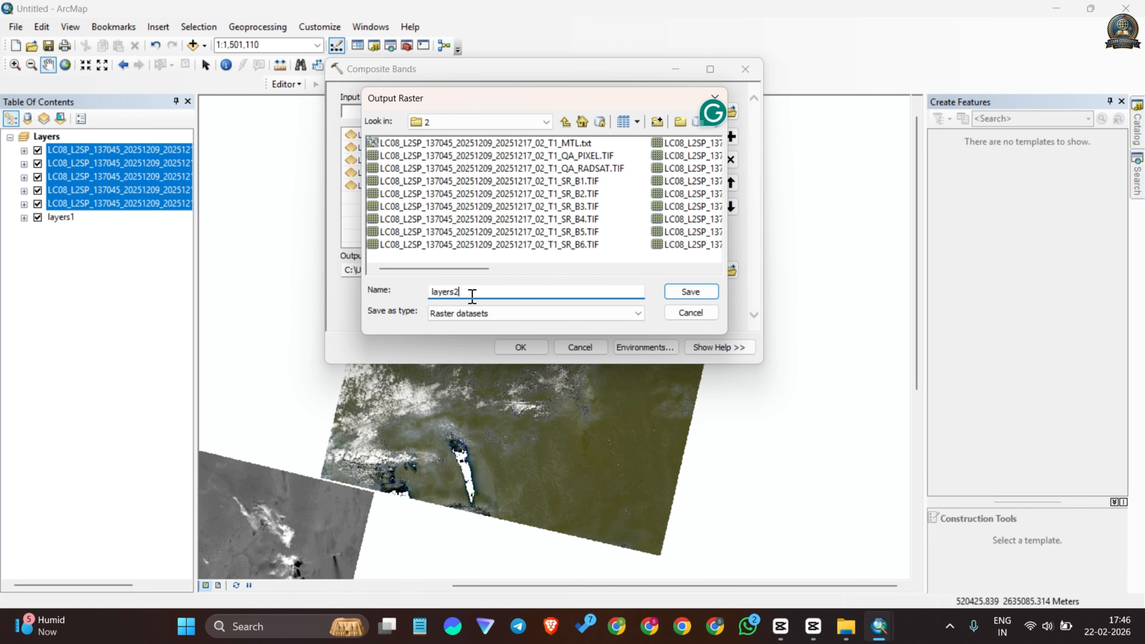
pyautogui.click(688, 292)
pyautogui.click(531, 347)
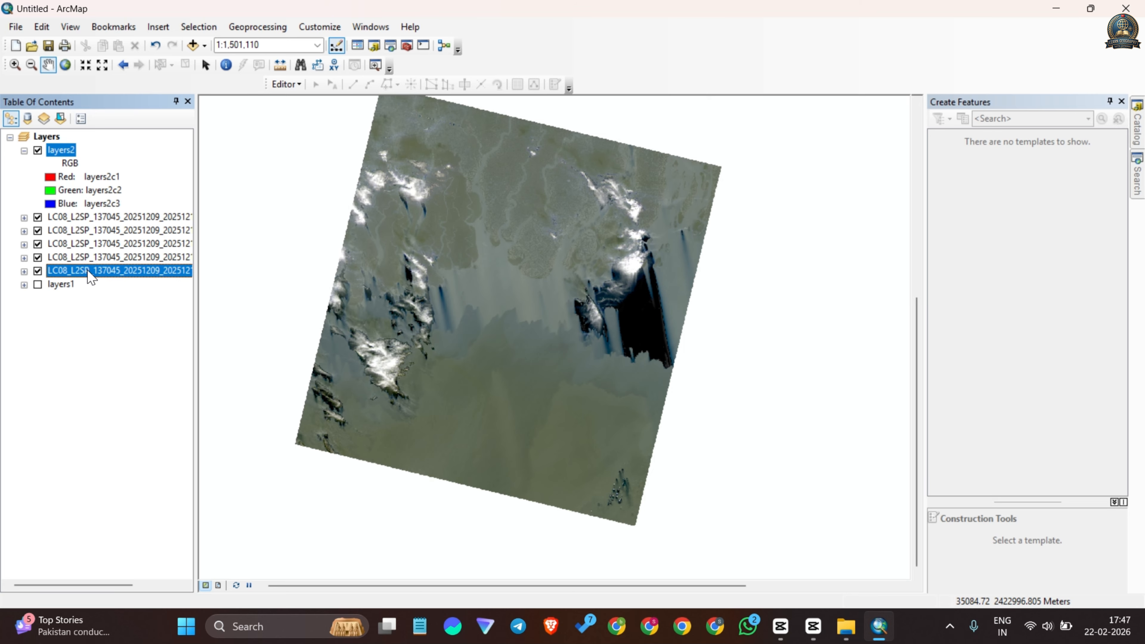
# Step: Remove the second scene's five SR band layers from the map and turn the layers1 composite on
pyautogui.click(93, 258)
pyautogui.keyDown('ctrl'); pyautogui.click(88, 271); pyautogui.keyUp('ctrl')
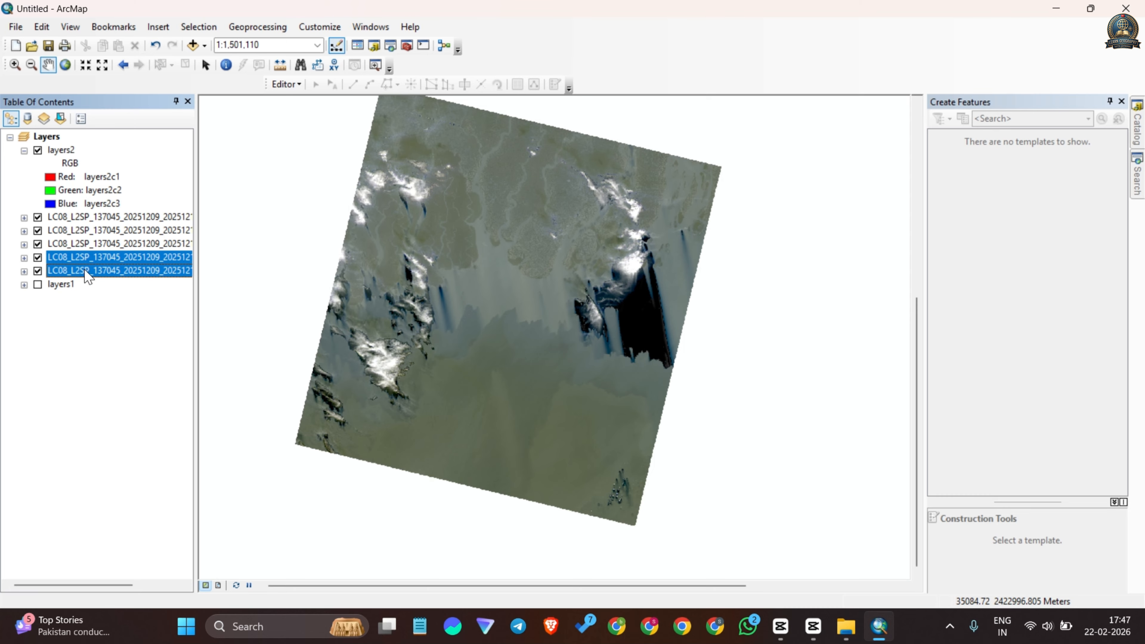
pyautogui.keyDown('ctrl'); pyautogui.click(83, 245); pyautogui.keyUp('ctrl')
pyautogui.keyDown('ctrl'); pyautogui.click(85, 229); pyautogui.keyUp('ctrl')
pyautogui.keyDown('ctrl'); pyautogui.click(92, 218); pyautogui.keyUp('ctrl')
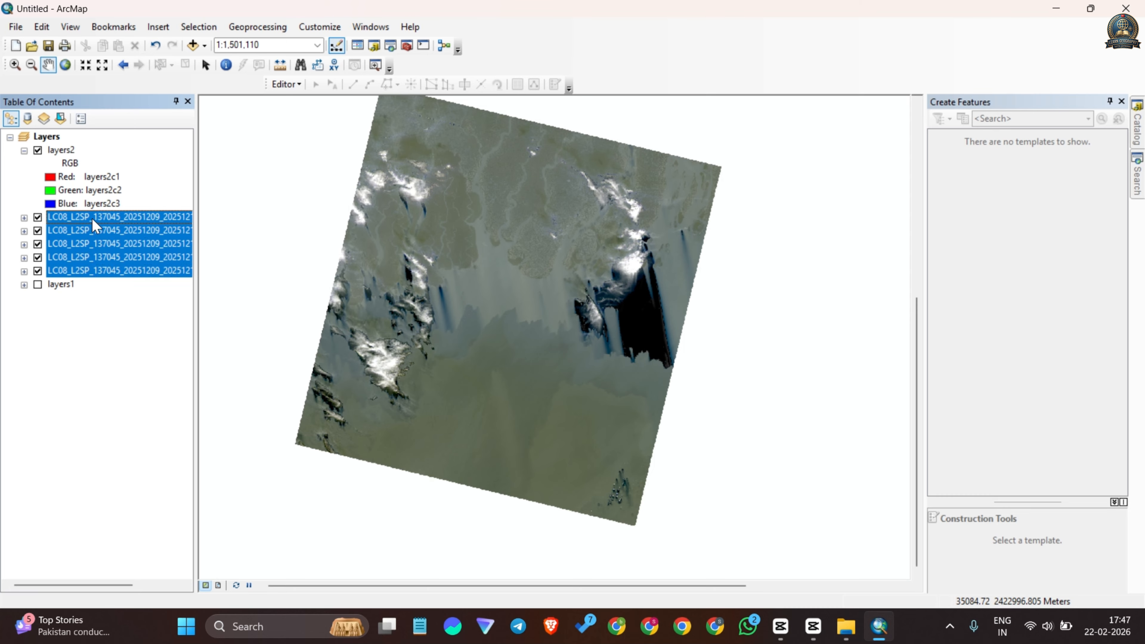
pyautogui.rightClick(92, 219)
pyautogui.click(126, 243)
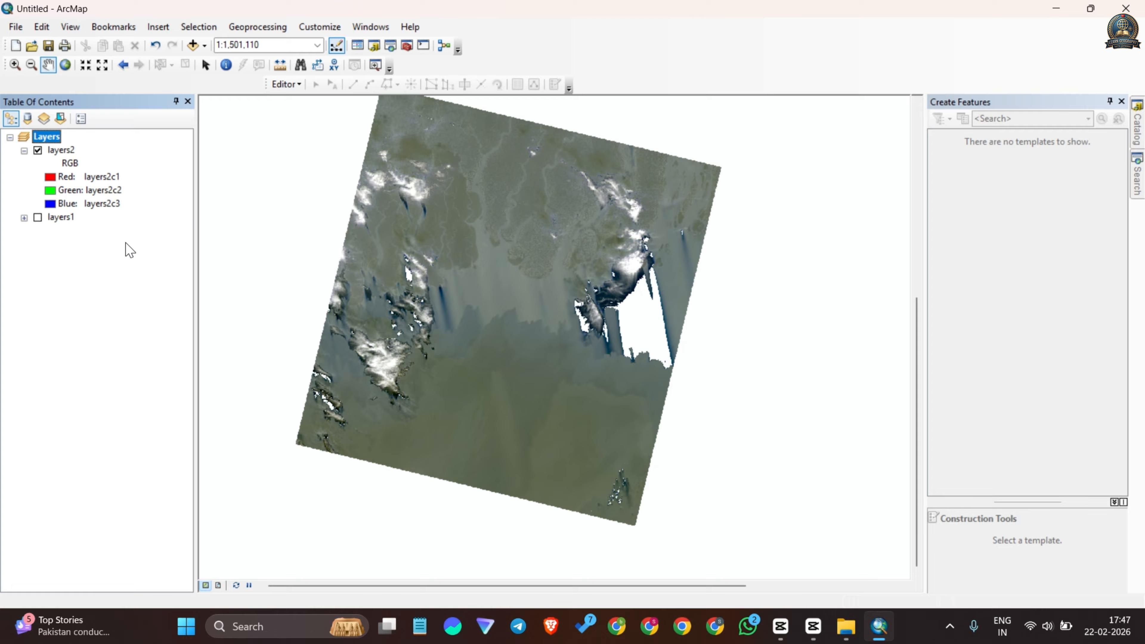
pyautogui.click(37, 218)
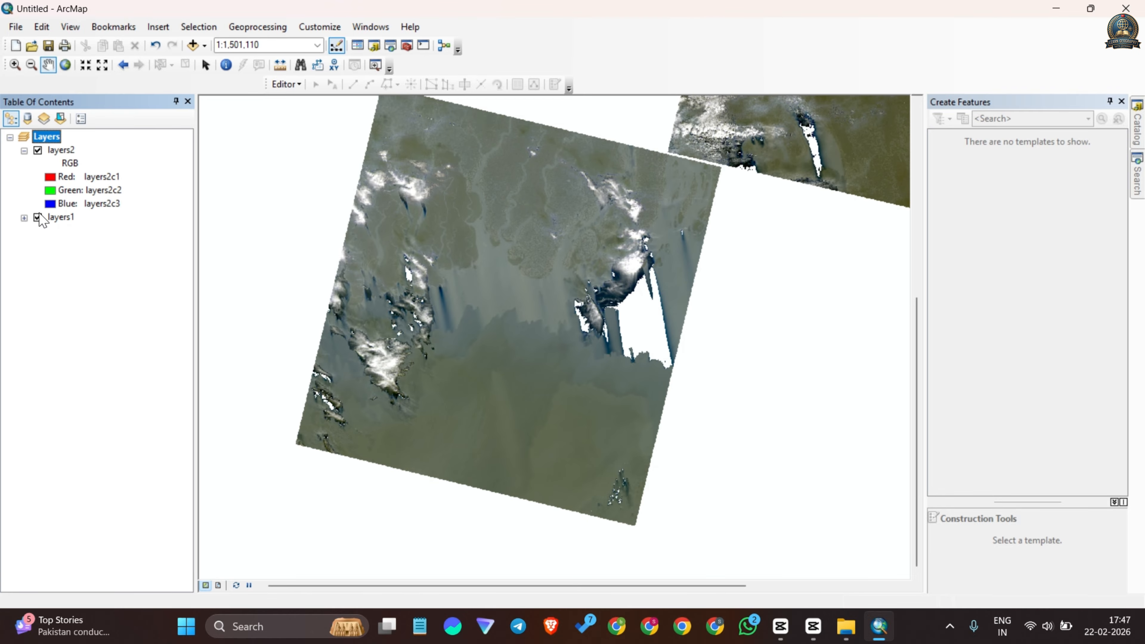
# Step: Add the third scene's SR_B1 to SR_B5 TIF bands from folder 3 of Landsat Data to the map
pyautogui.click(65, 65)
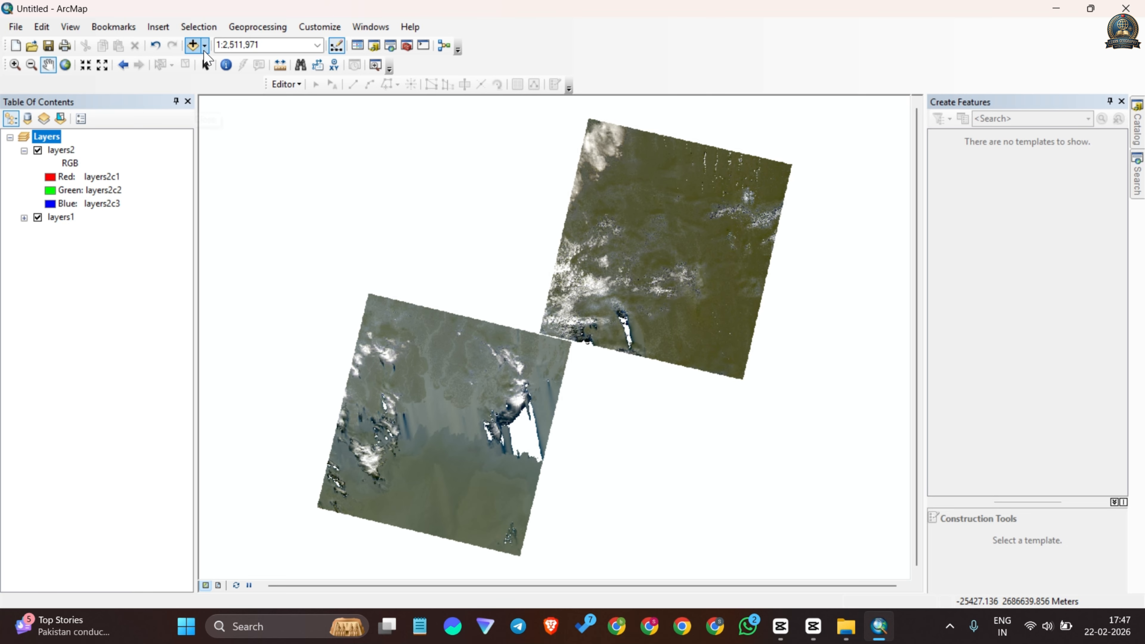
pyautogui.click(212, 69)
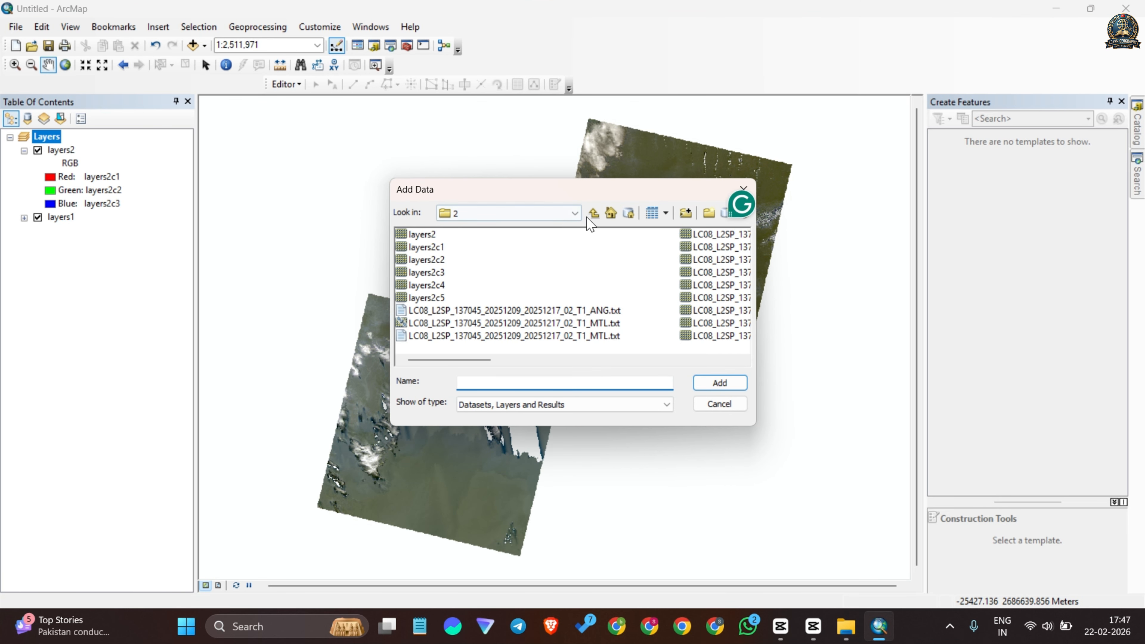
pyautogui.click(595, 213)
pyautogui.doubleClick(415, 261)
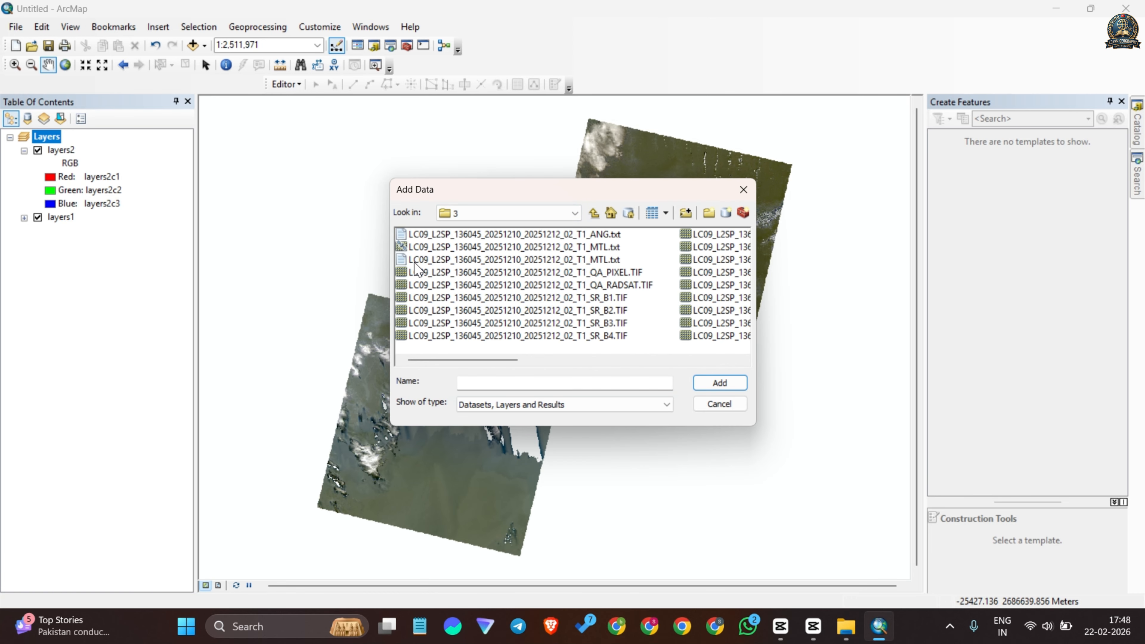
pyautogui.click(616, 299)
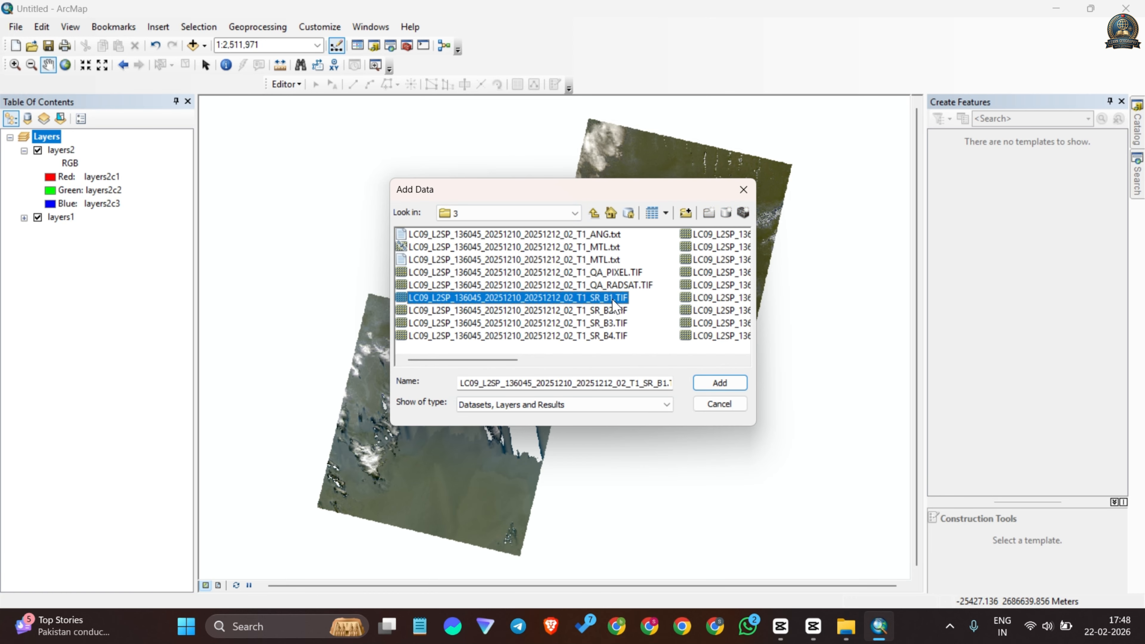
pyautogui.moveTo(616, 303); pyautogui.dragTo(611, 338)
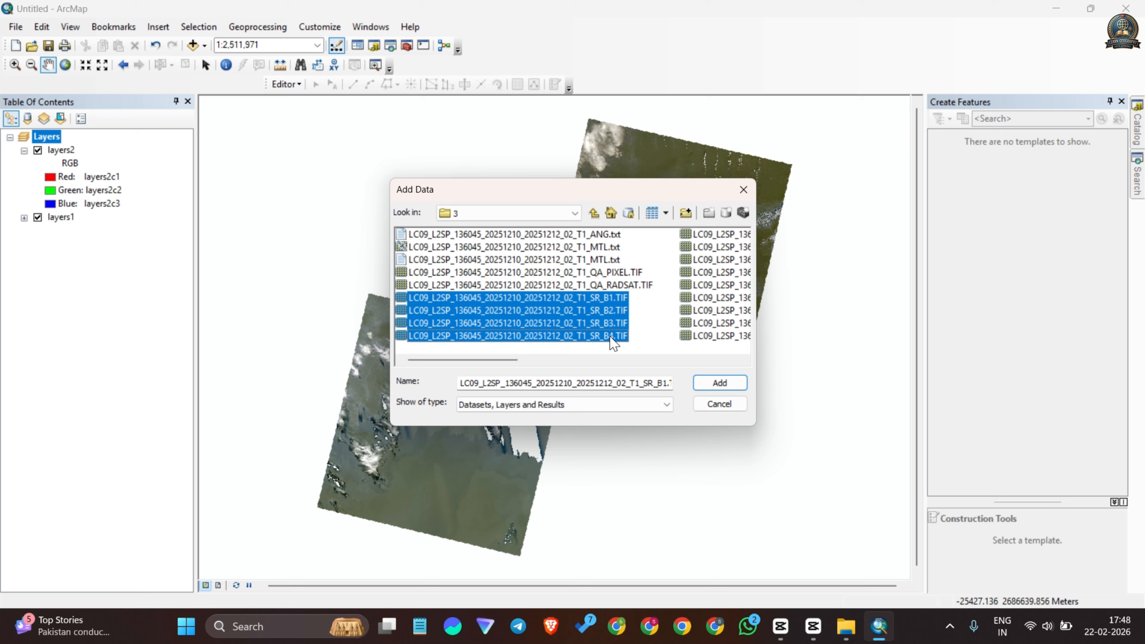
pyautogui.keyDown('ctrl'); pyautogui.click(713, 235); pyautogui.keyUp('ctrl')
pyautogui.click(720, 382)
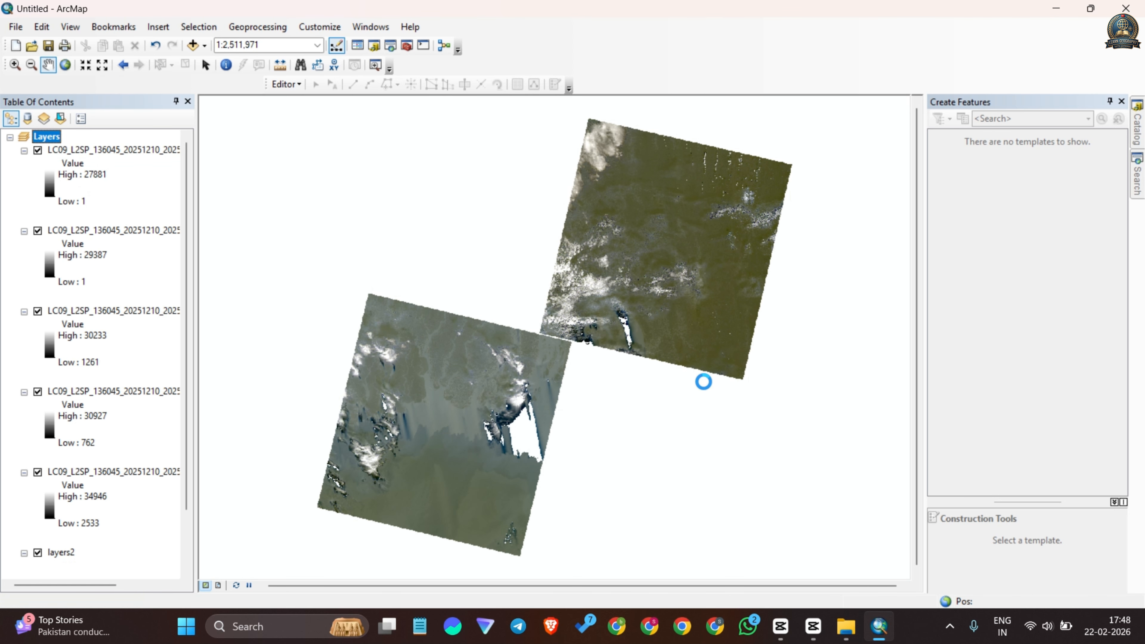
# Step: Open Composite Bands and add the third scene's SR_B1, SR_B2, SR_B3, SR_B4 and SR_B5 layers in that order as input rasters
pyautogui.click(1139, 176)
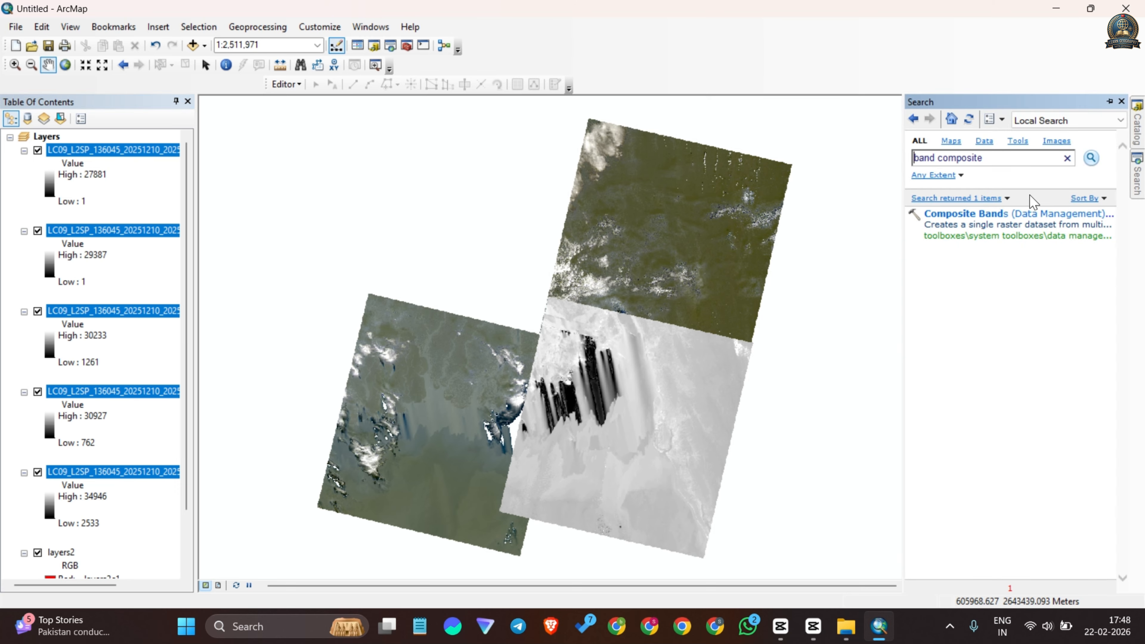
pyautogui.click(971, 215)
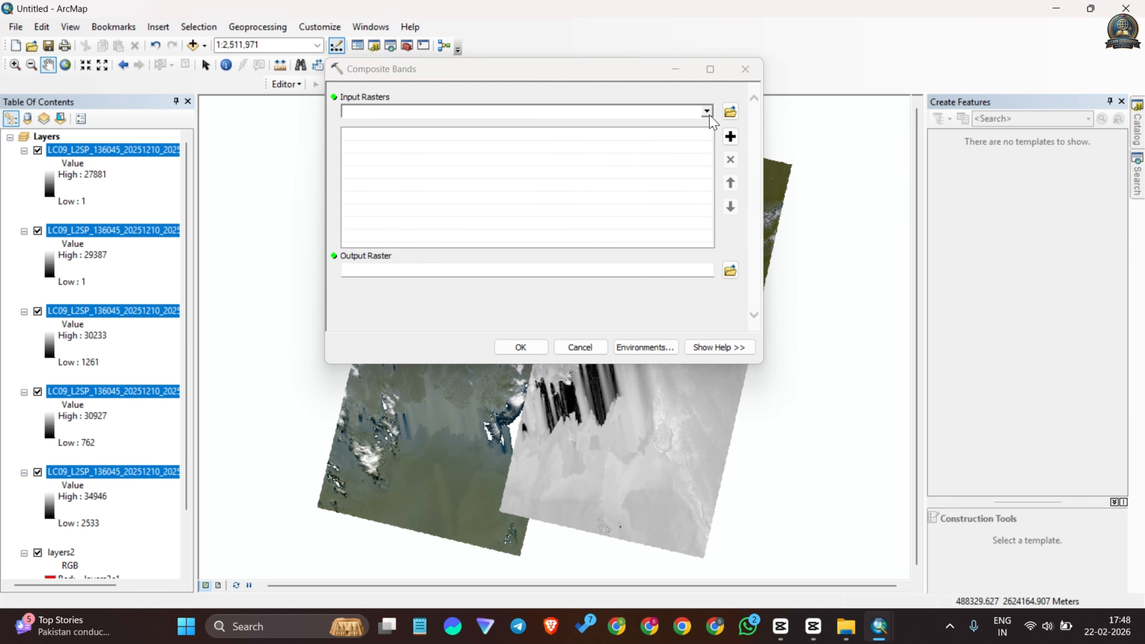
pyautogui.click(706, 111)
pyautogui.click(545, 117)
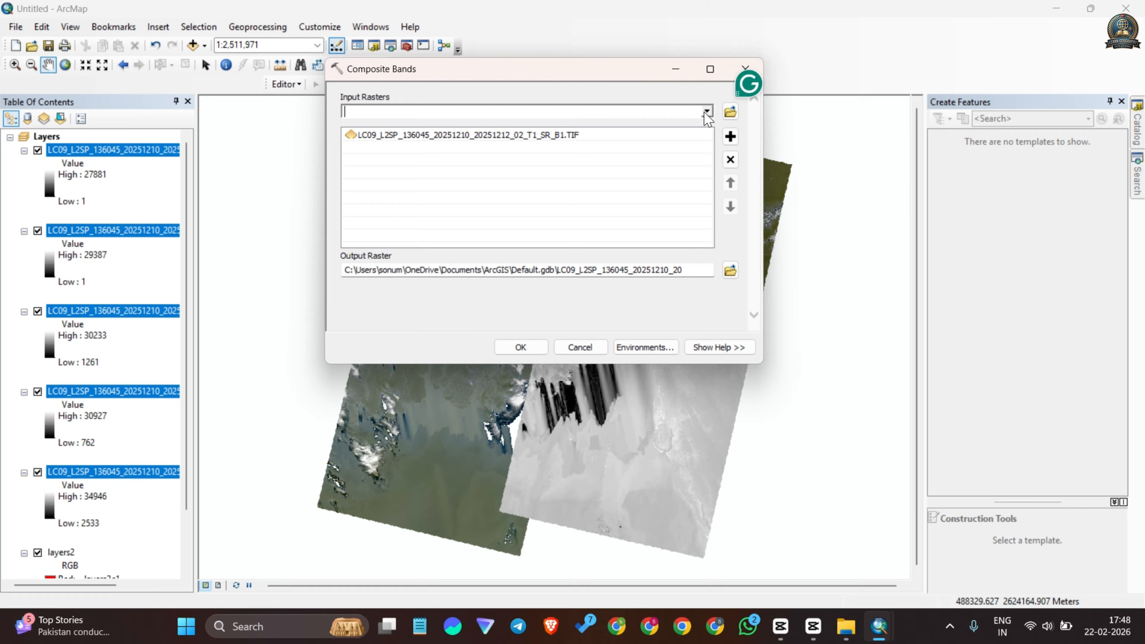
pyautogui.click(707, 111)
pyautogui.click(573, 139)
pyautogui.click(707, 111)
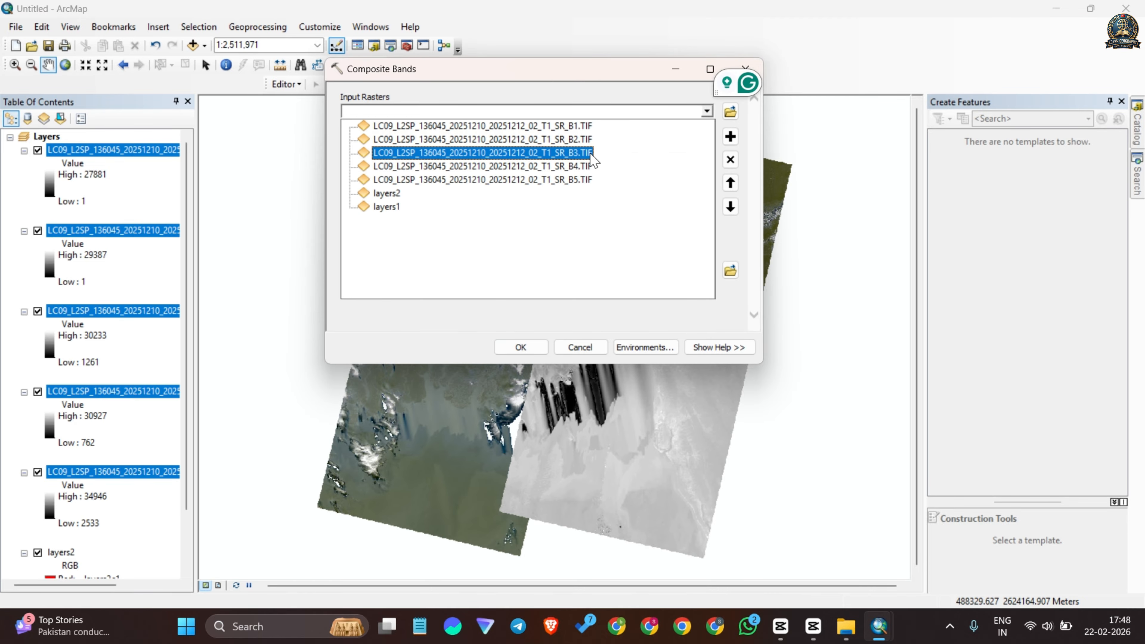
pyautogui.click(592, 153)
pyautogui.click(707, 111)
pyautogui.click(604, 166)
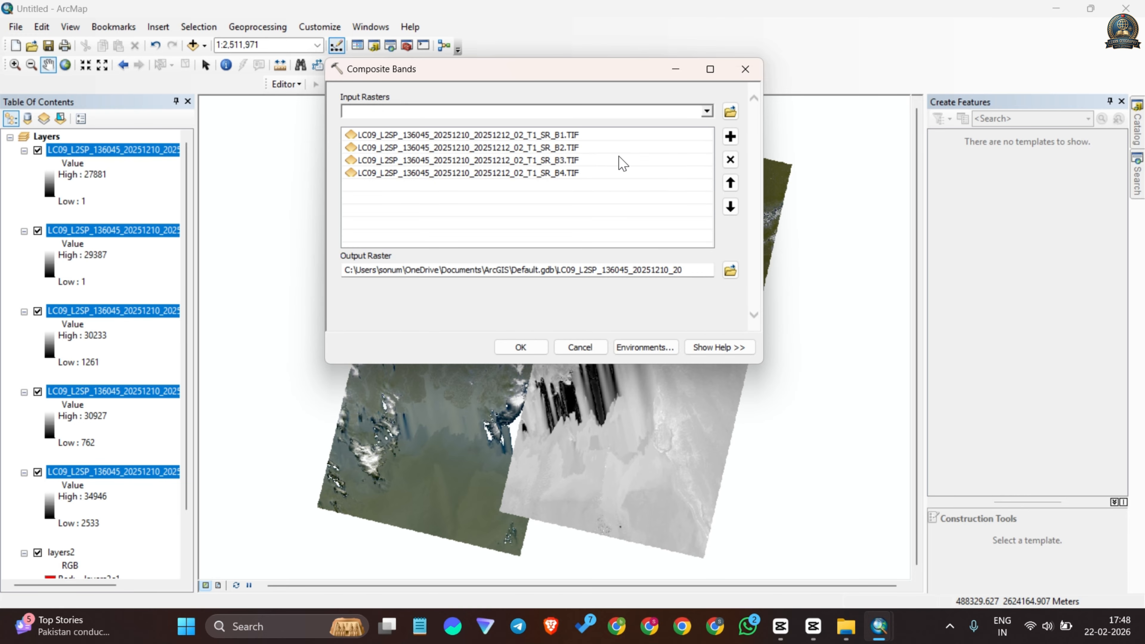
pyautogui.click(706, 111)
pyautogui.click(587, 180)
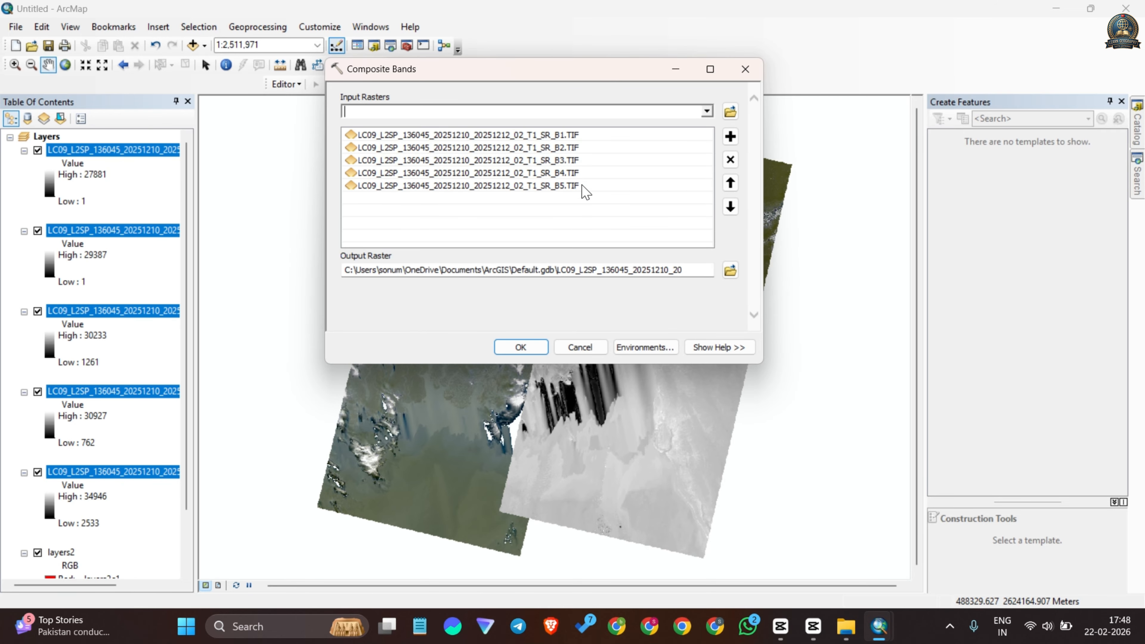
# Step: Set the output raster to layers3 in folder 3 of Landsat Data and run Composite Bands
pyautogui.click(731, 271)
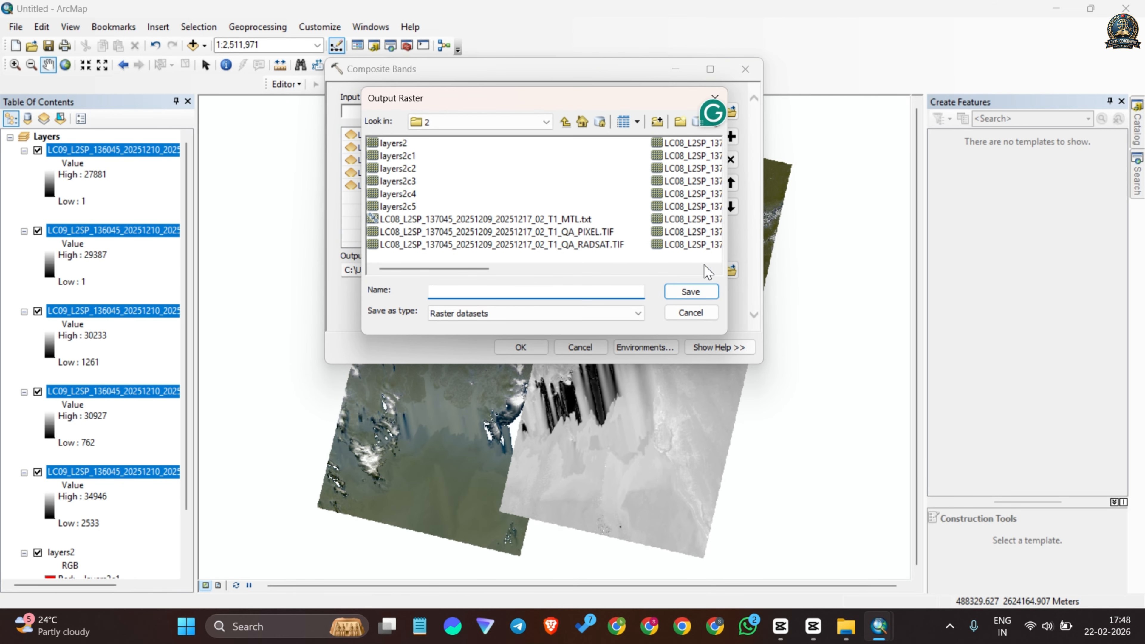
pyautogui.click(566, 122)
pyautogui.doubleClick(382, 173)
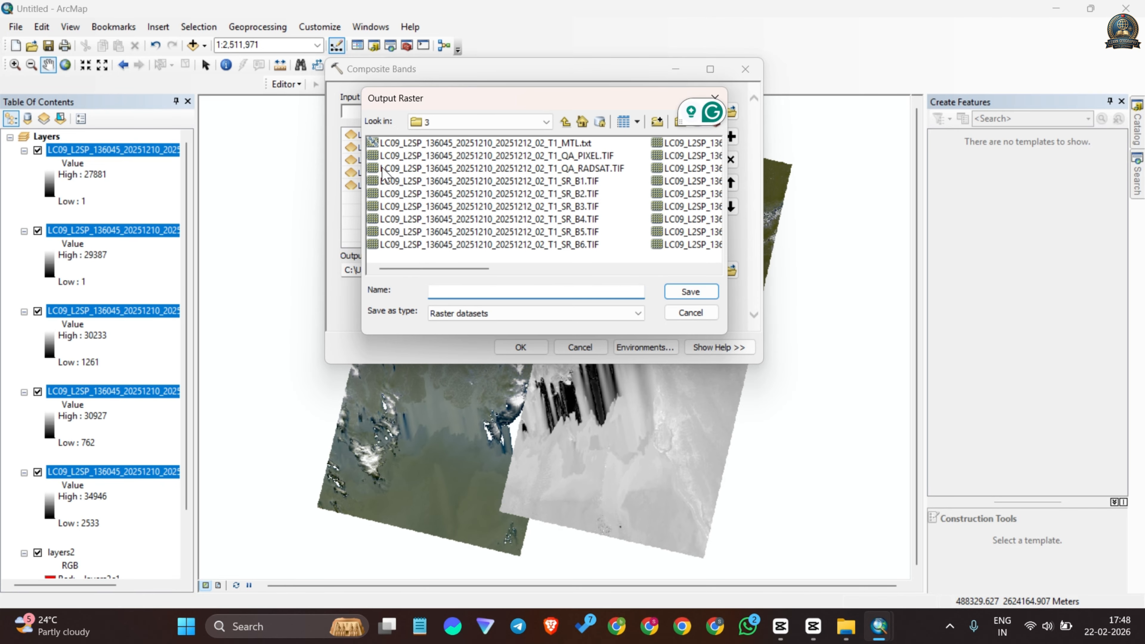
pyautogui.click(467, 293)
pyautogui.write('layers3')
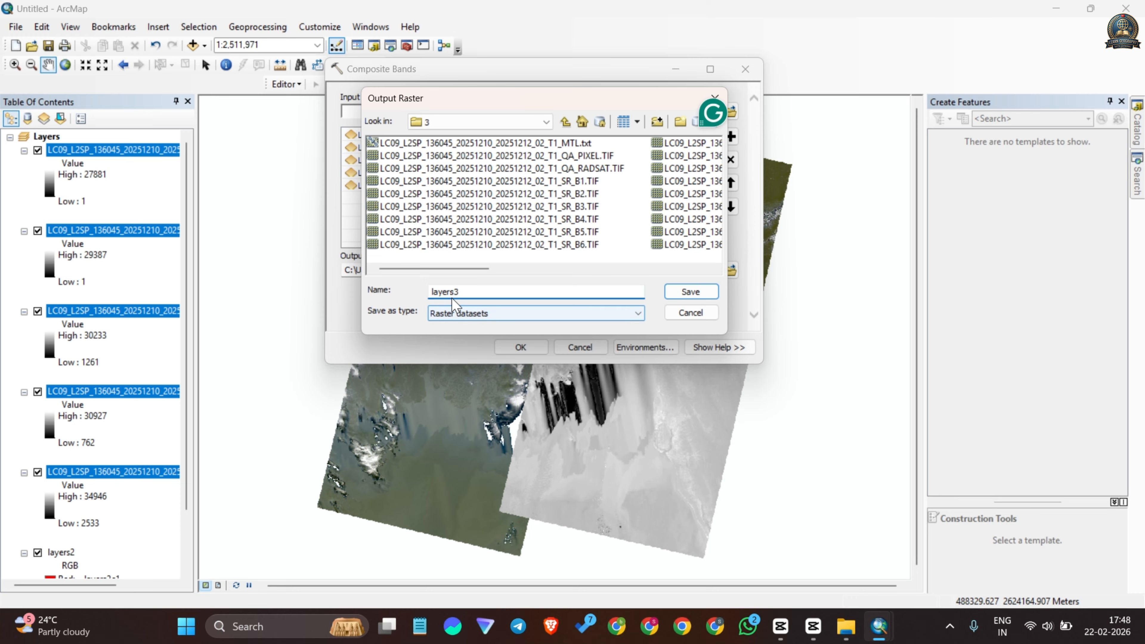
pyautogui.click(691, 291)
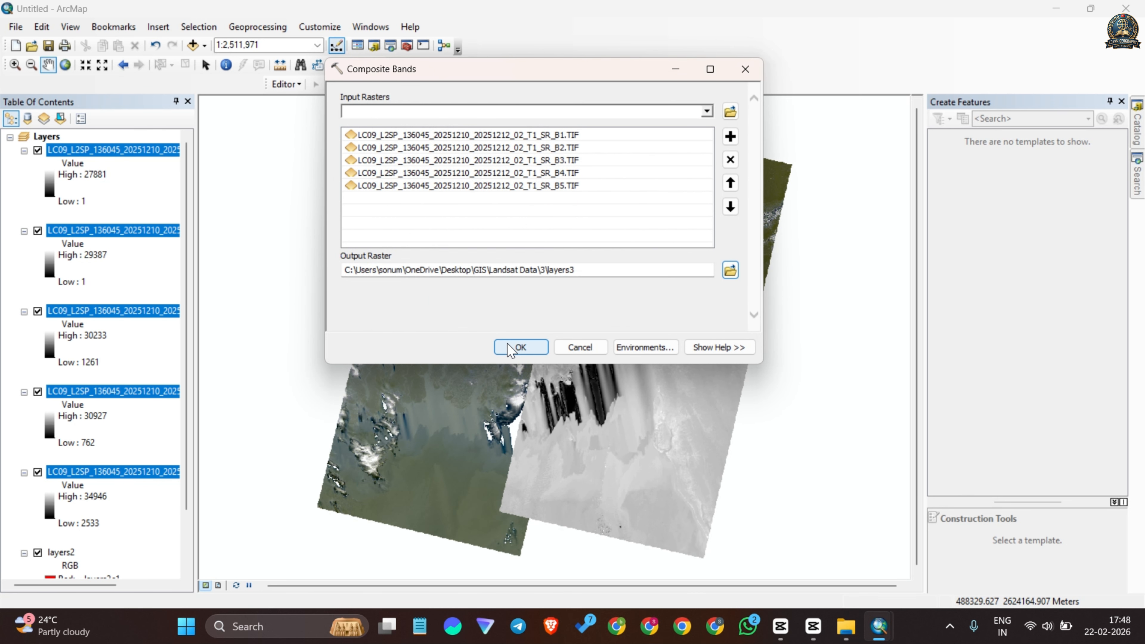
pyautogui.click(507, 345)
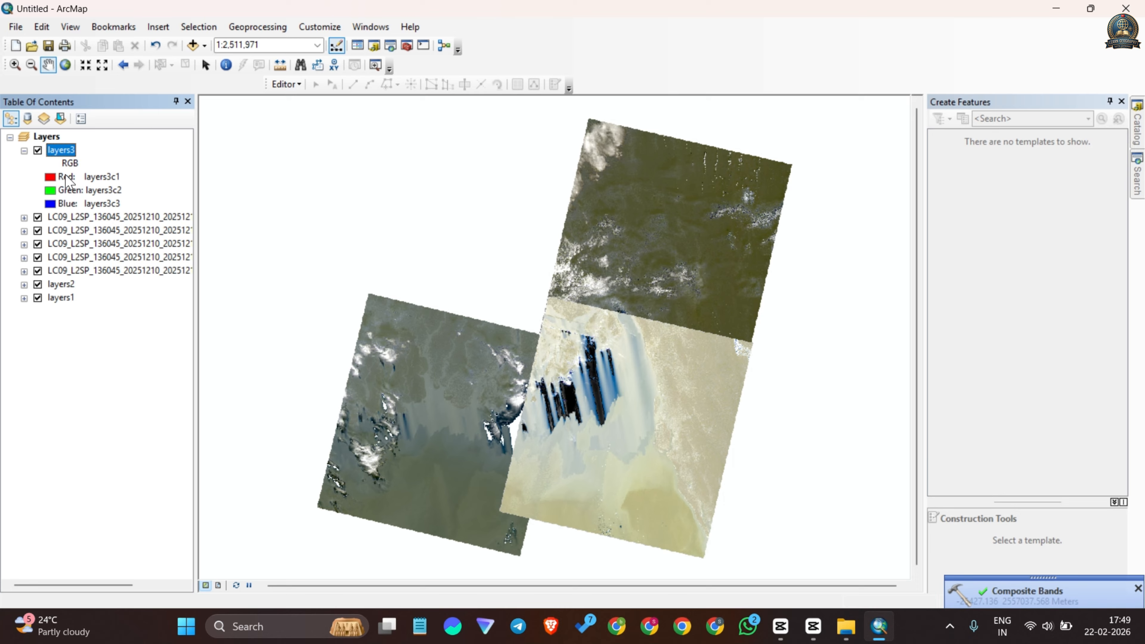
# Step: Remove the third scene's five SR band layers from the map and collapse the legend of the layers3 composite
pyautogui.click(90, 221)
pyautogui.keyDown('ctrl'); pyautogui.click(93, 230); pyautogui.keyUp('ctrl')
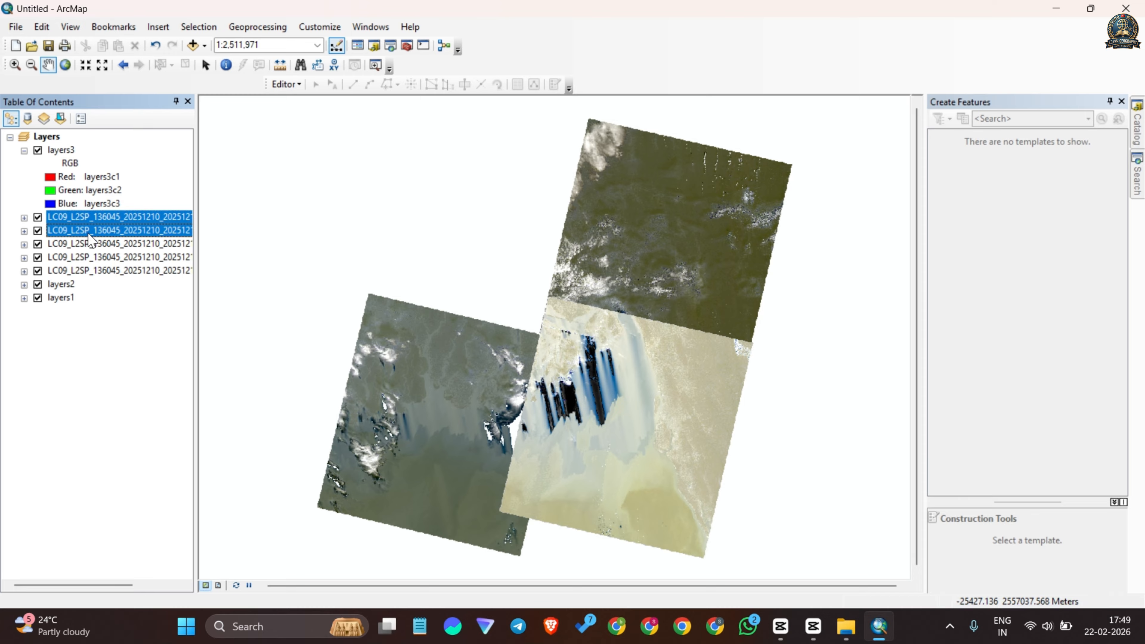
pyautogui.keyDown('ctrl'); pyautogui.click(95, 243); pyautogui.keyUp('ctrl')
pyautogui.keyDown('ctrl'); pyautogui.click(97, 257); pyautogui.keyUp('ctrl')
pyautogui.keyDown('ctrl'); pyautogui.click(99, 271); pyautogui.keyUp('ctrl')
pyautogui.rightClick(99, 272)
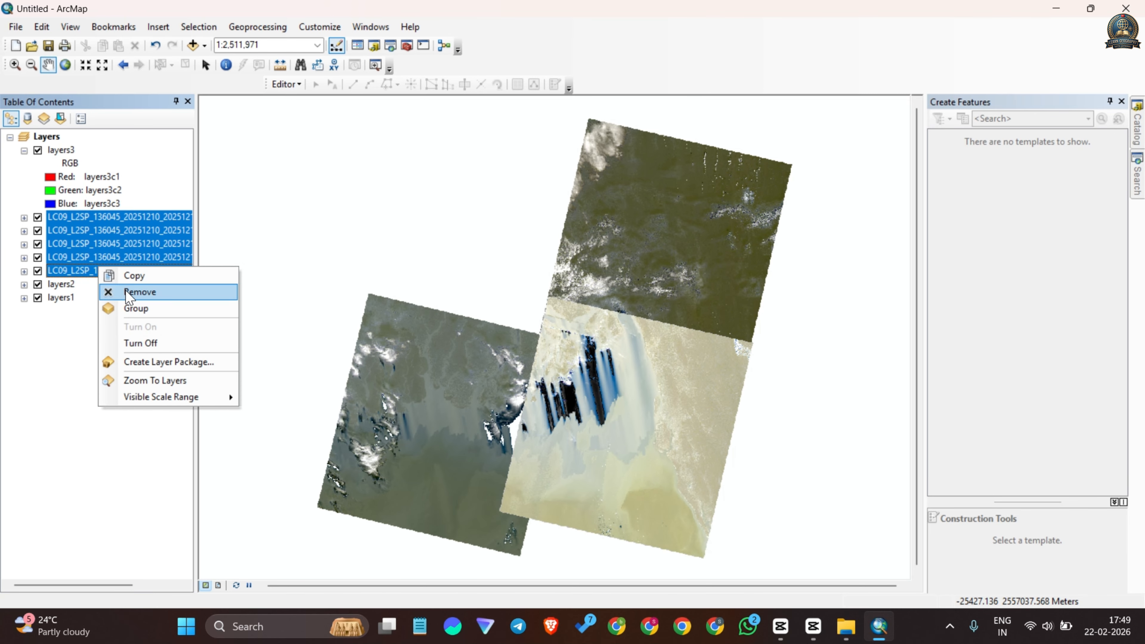
pyautogui.click(120, 291)
pyautogui.click(24, 151)
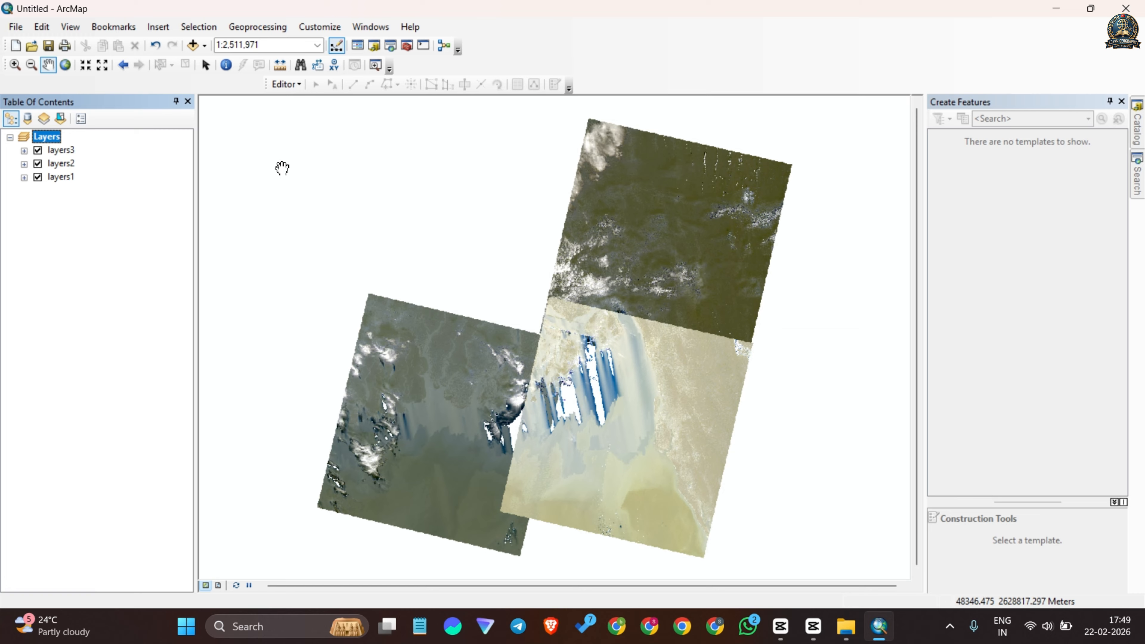
# Step: Add the fourth scene's SR_B1 to SR_B5 TIF bands from folder 4 of Landsat Data to the map
pyautogui.click(206, 47)
pyautogui.click(226, 59)
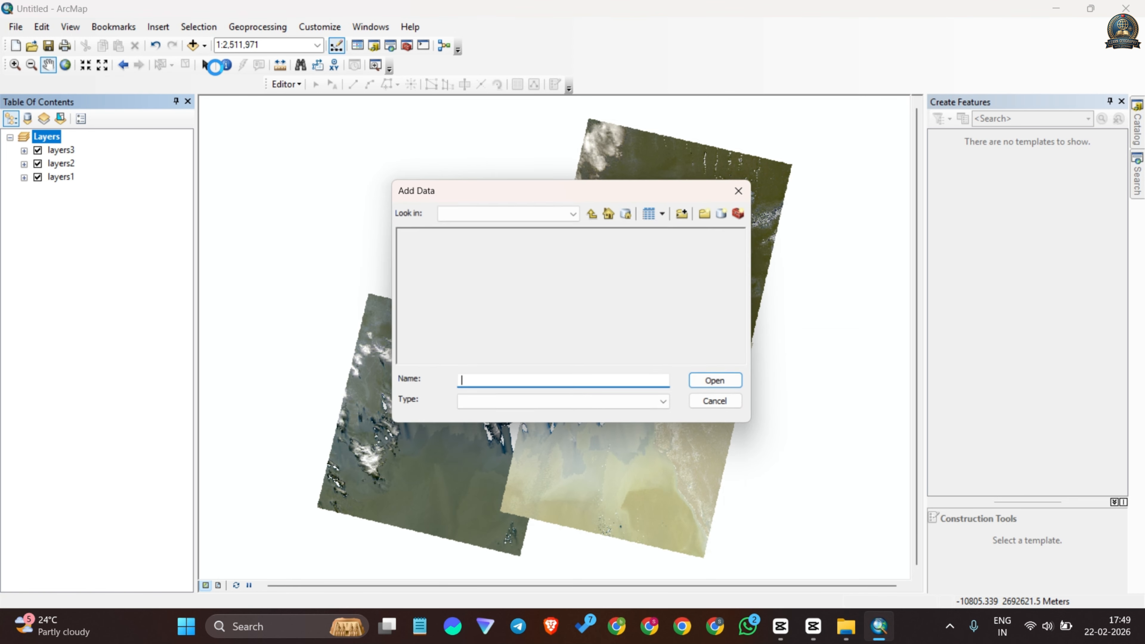
pyautogui.click(594, 214)
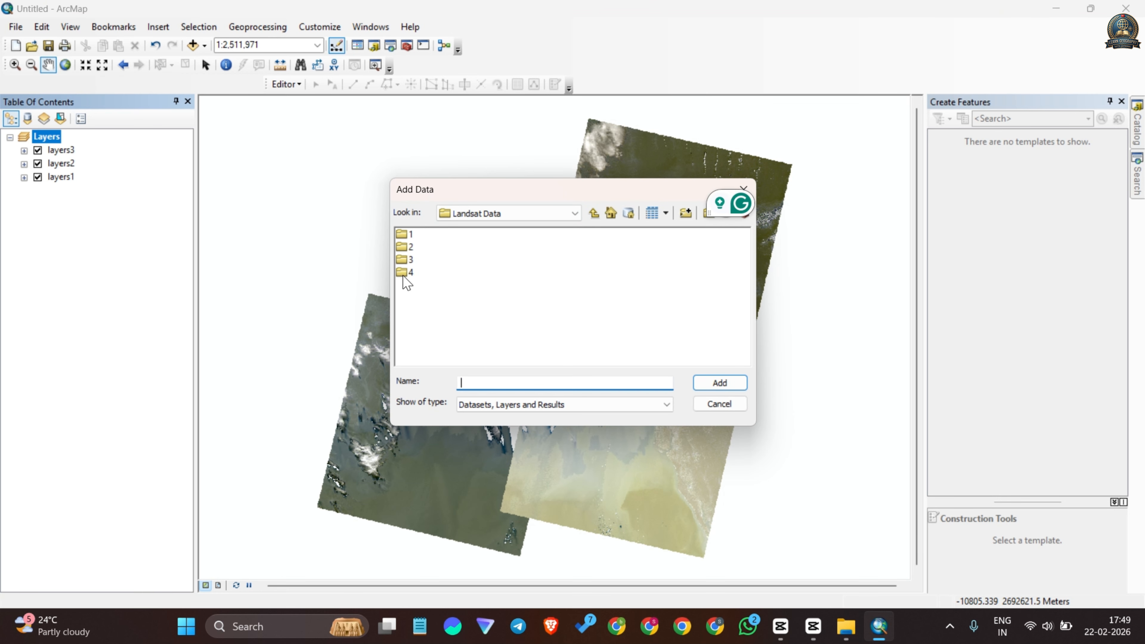
pyautogui.doubleClick(412, 280)
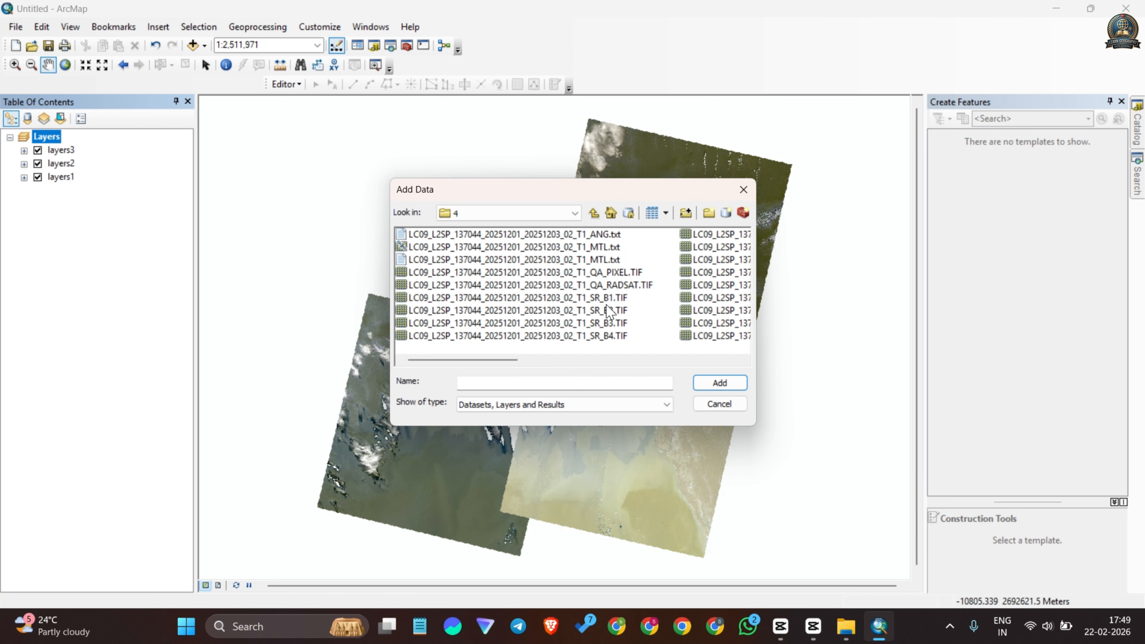
pyautogui.moveTo(610, 301); pyautogui.dragTo(613, 337)
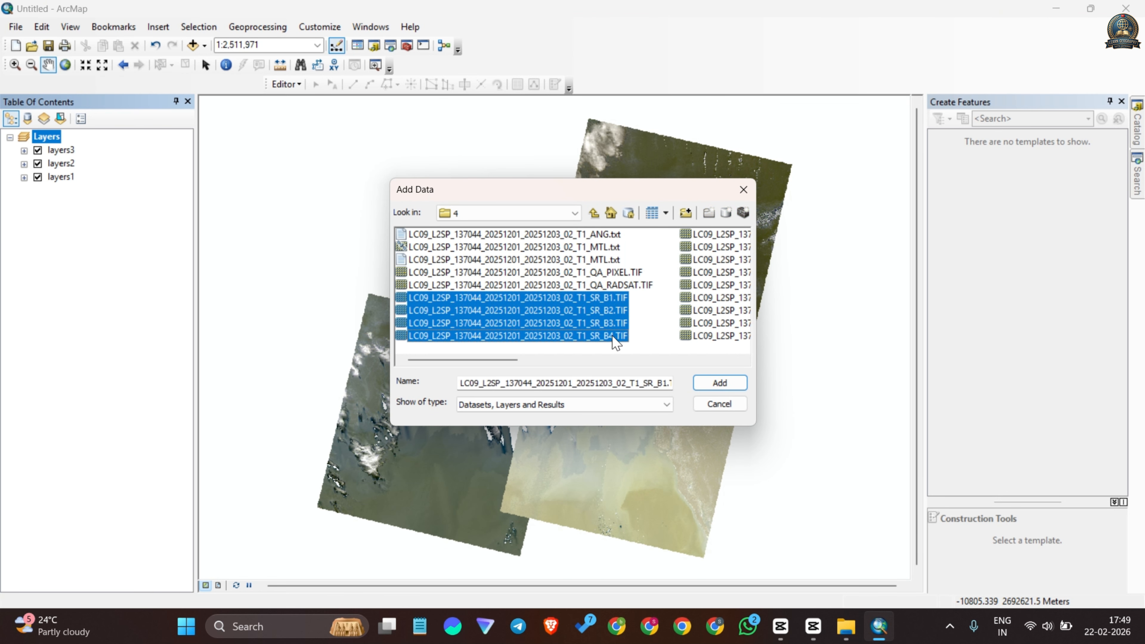
pyautogui.click(718, 384)
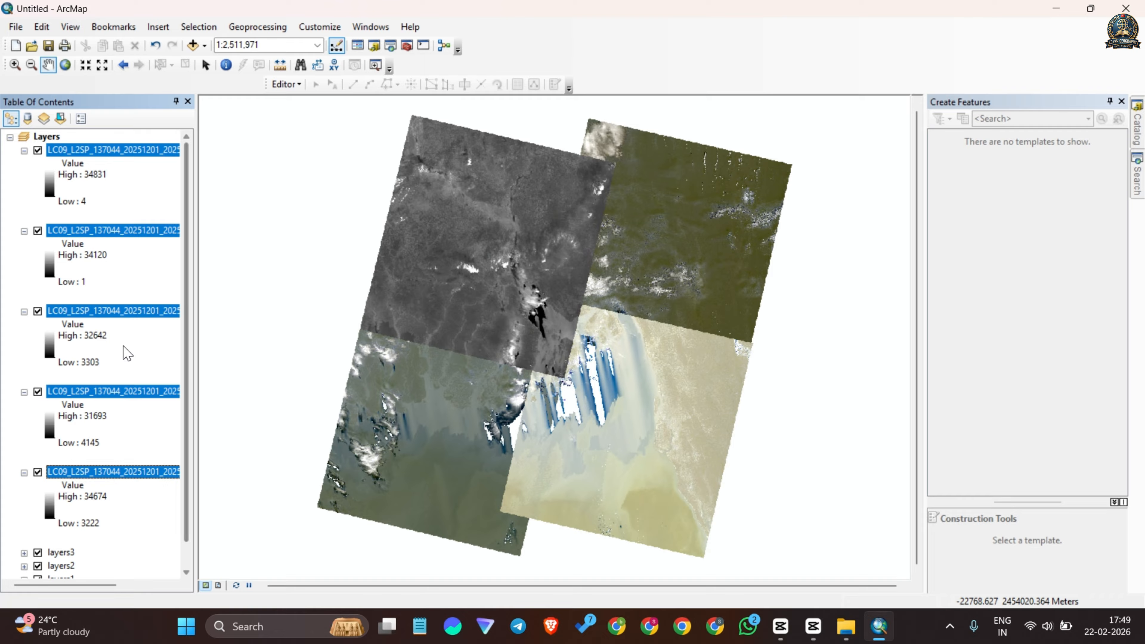
# Step: Open Composite Bands and add the fourth scene's SR_B1, SR_B2, SR_B3, SR_B4 and SR_B5 layers in that order as input rasters
pyautogui.click(1137, 178)
pyautogui.click(992, 214)
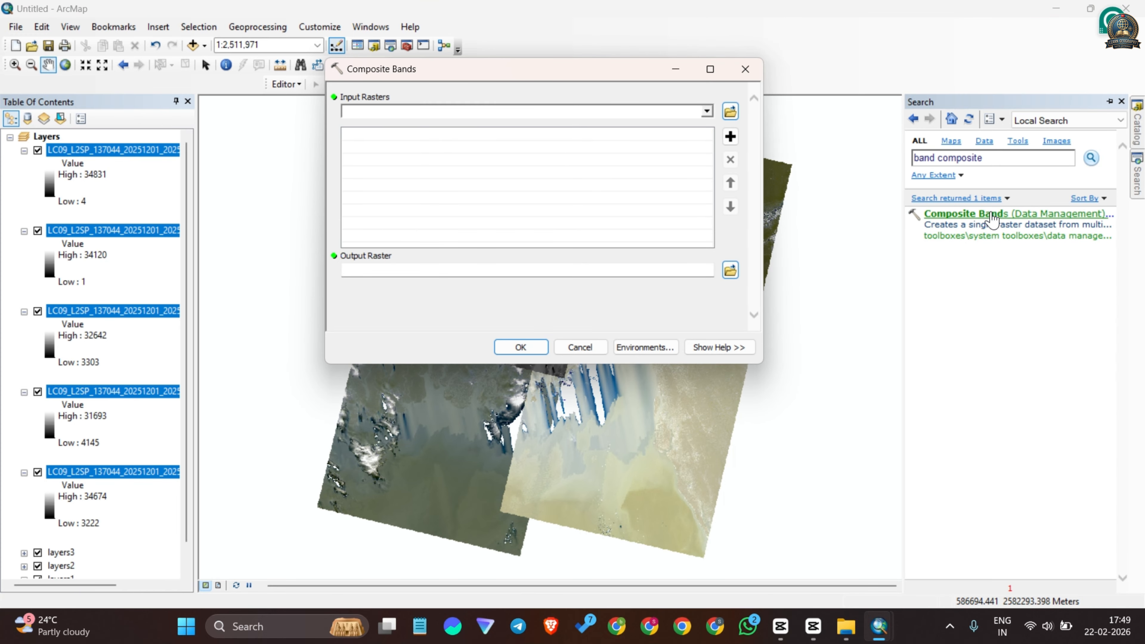
pyautogui.click(707, 111)
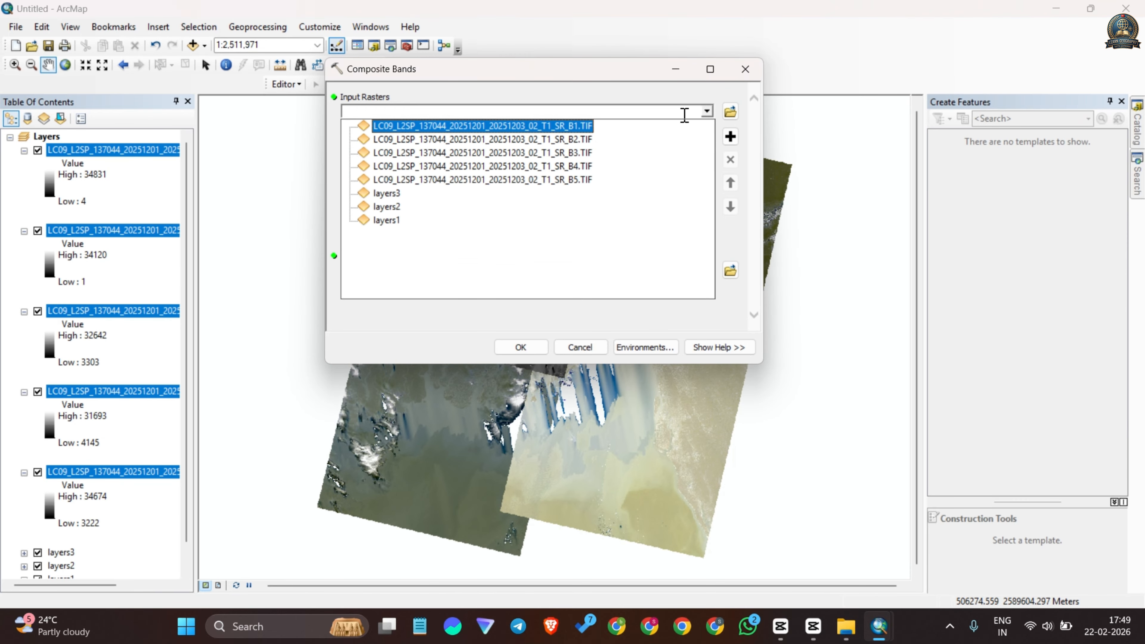
pyautogui.click(576, 131)
pyautogui.click(707, 111)
pyautogui.click(608, 140)
pyautogui.click(707, 111)
pyautogui.click(654, 152)
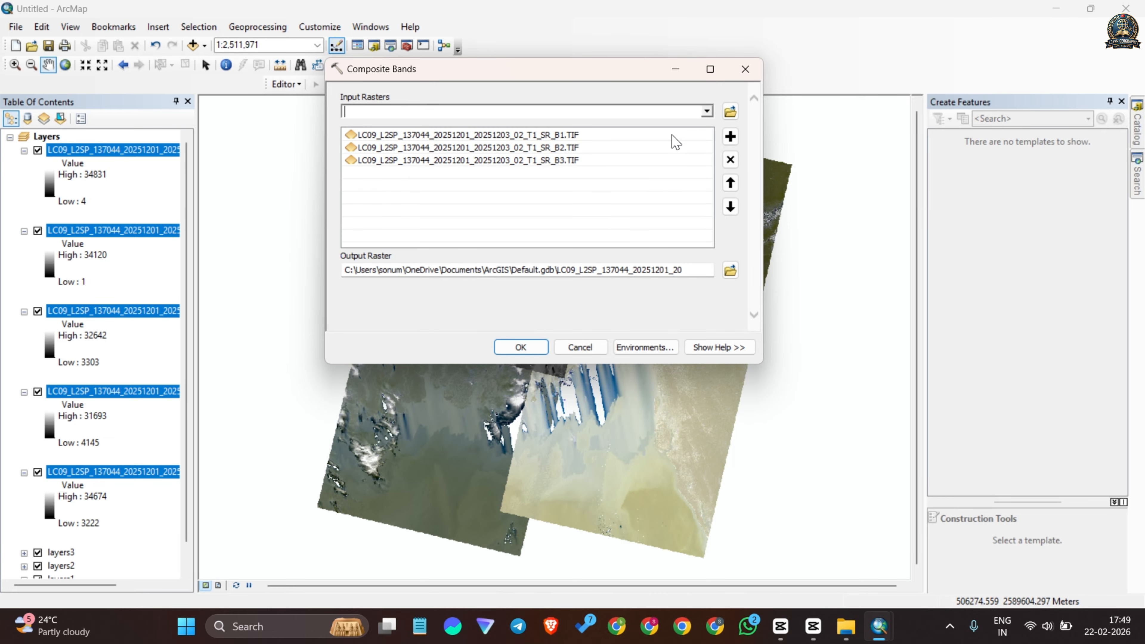
pyautogui.click(707, 111)
pyautogui.click(655, 164)
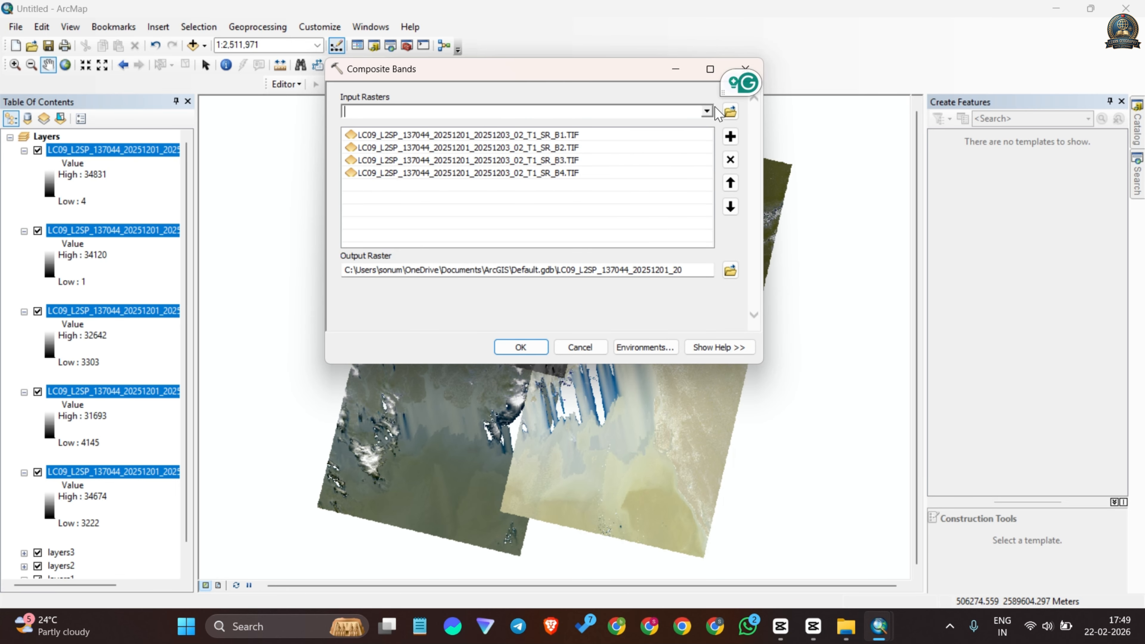
pyautogui.click(706, 111)
pyautogui.click(581, 176)
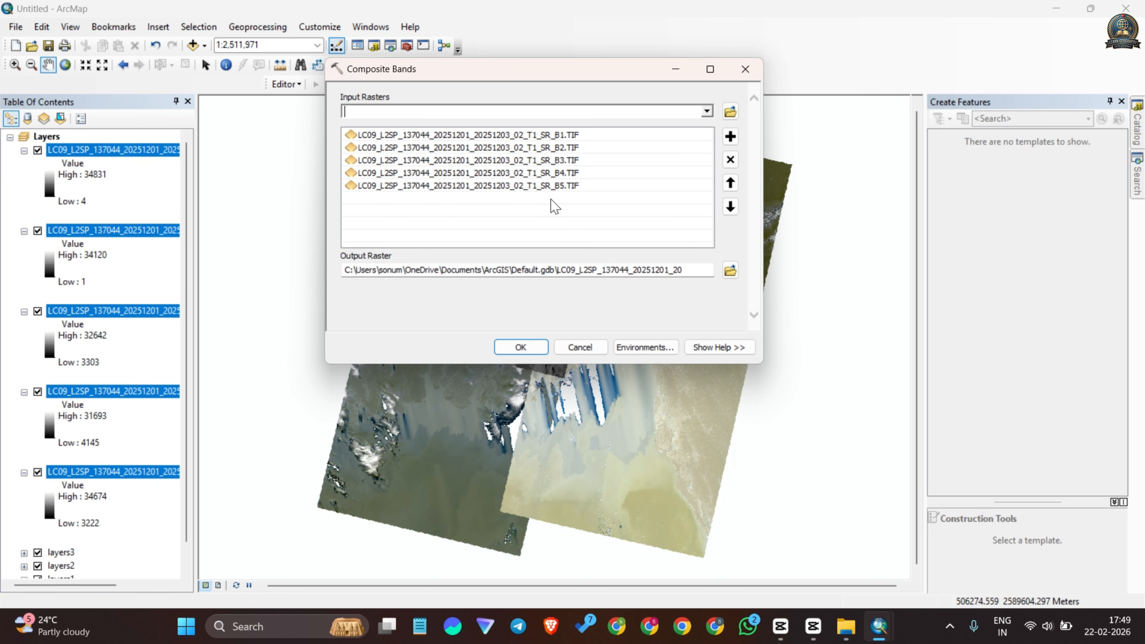
# Step: Set the output raster to layers4 in folder 4 of Landsat Data and run Composite Bands
pyautogui.click(731, 270)
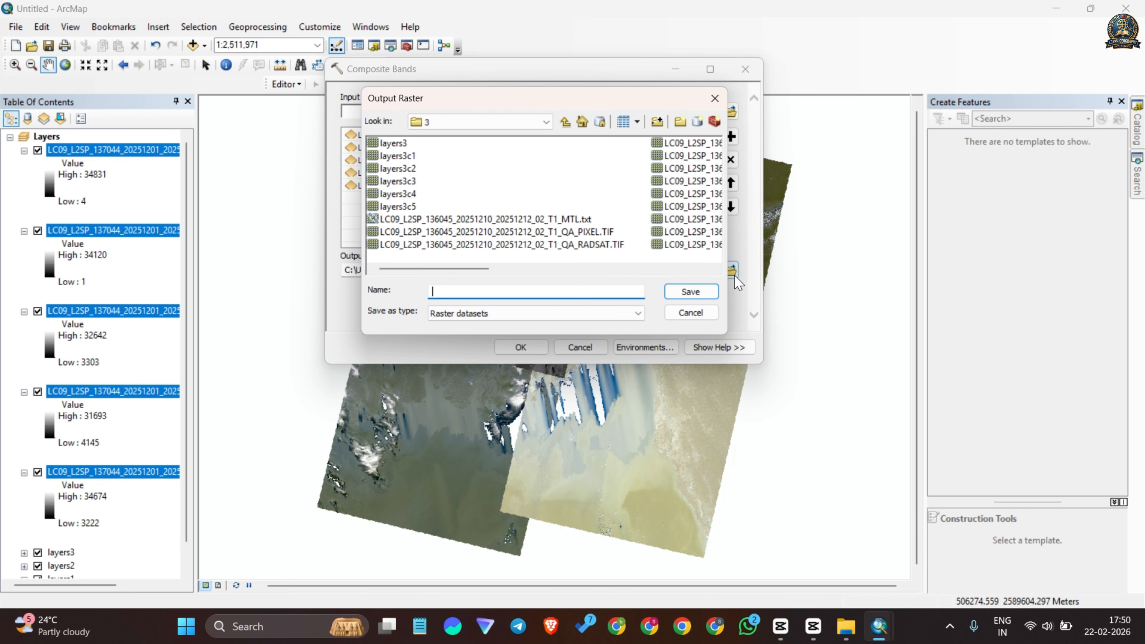
pyautogui.click(564, 121)
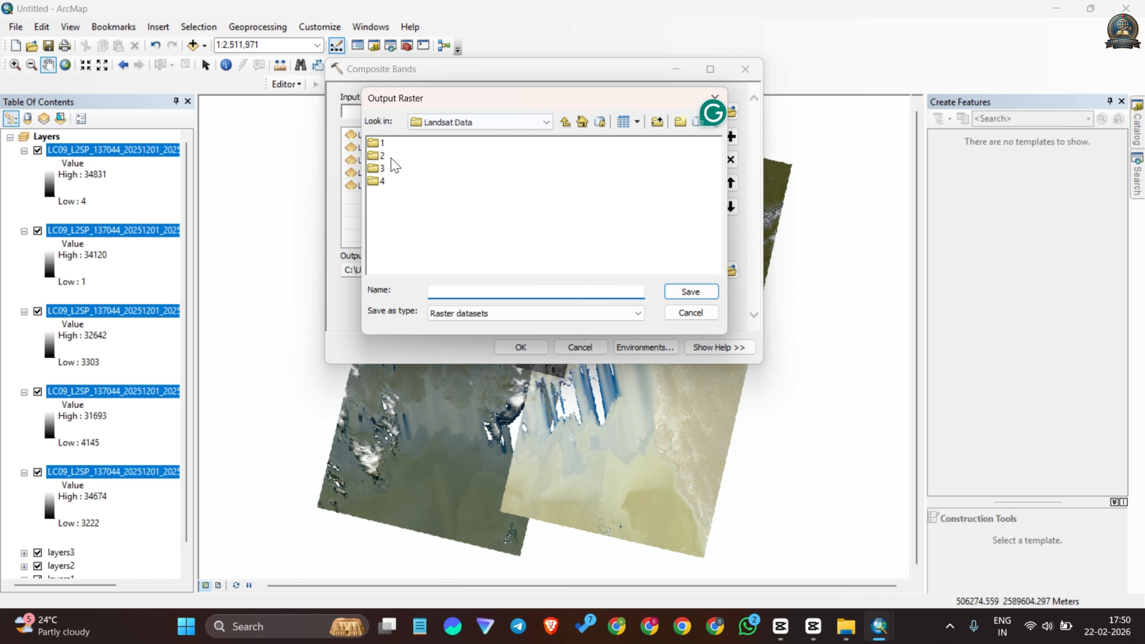
pyautogui.click(383, 181)
pyautogui.click(456, 291)
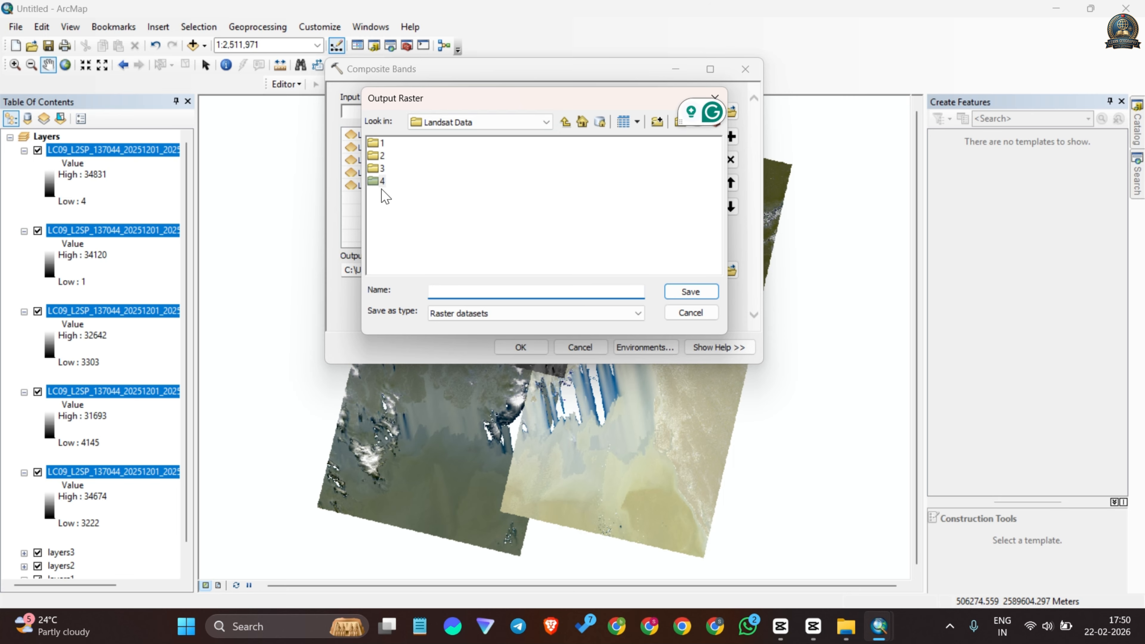
pyautogui.click(383, 178)
pyautogui.doubleClick(382, 182)
pyautogui.click(469, 296)
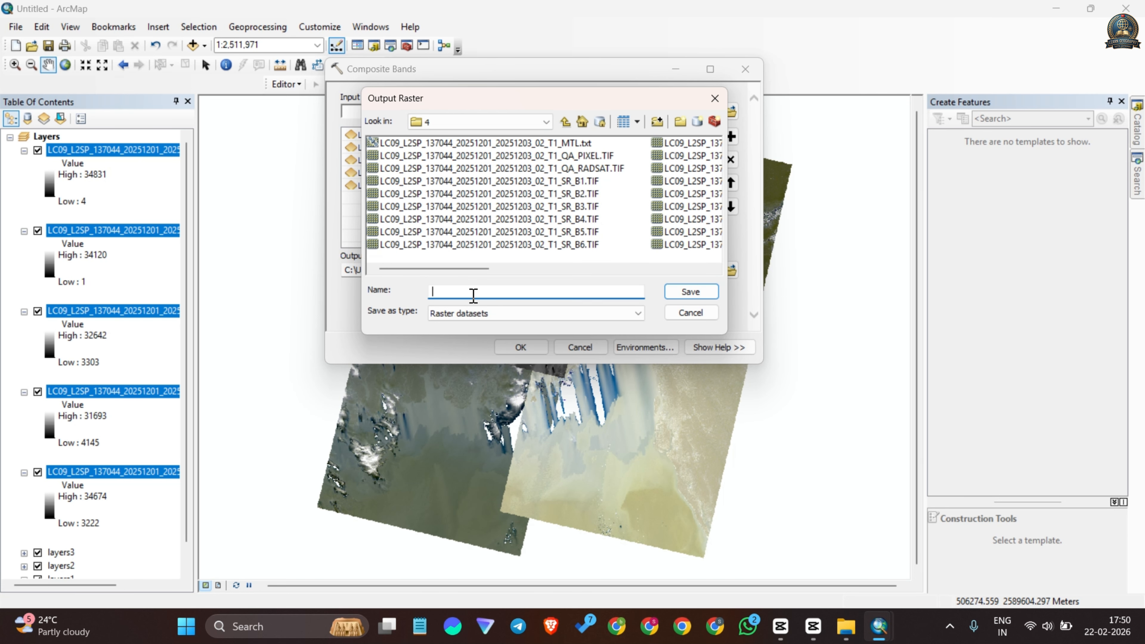
pyautogui.write('layers')
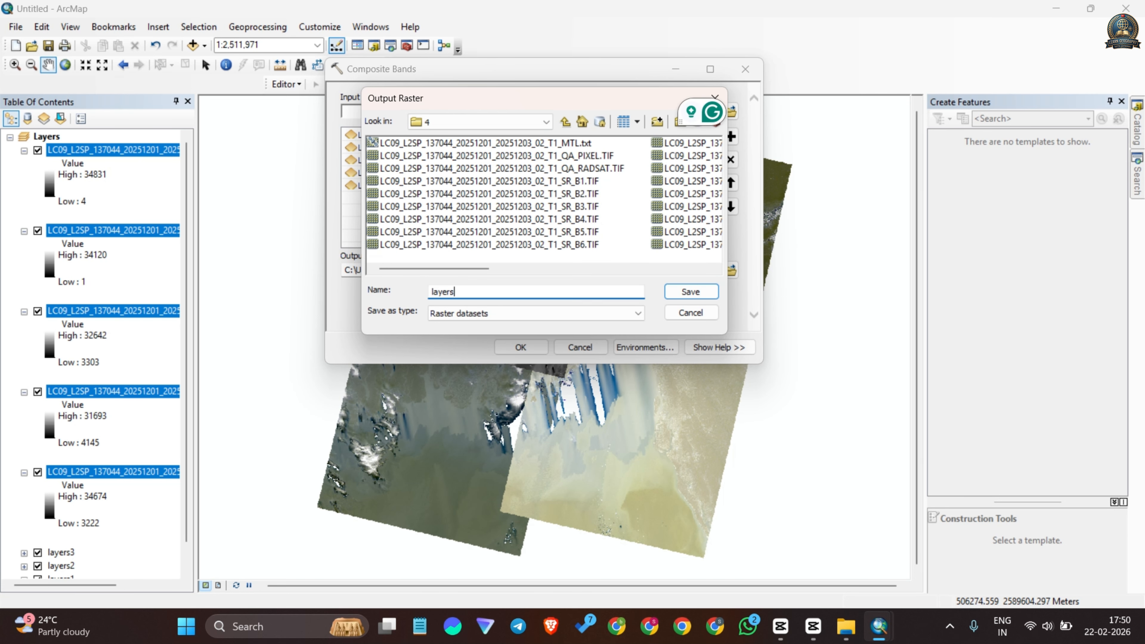
pyautogui.write('4')
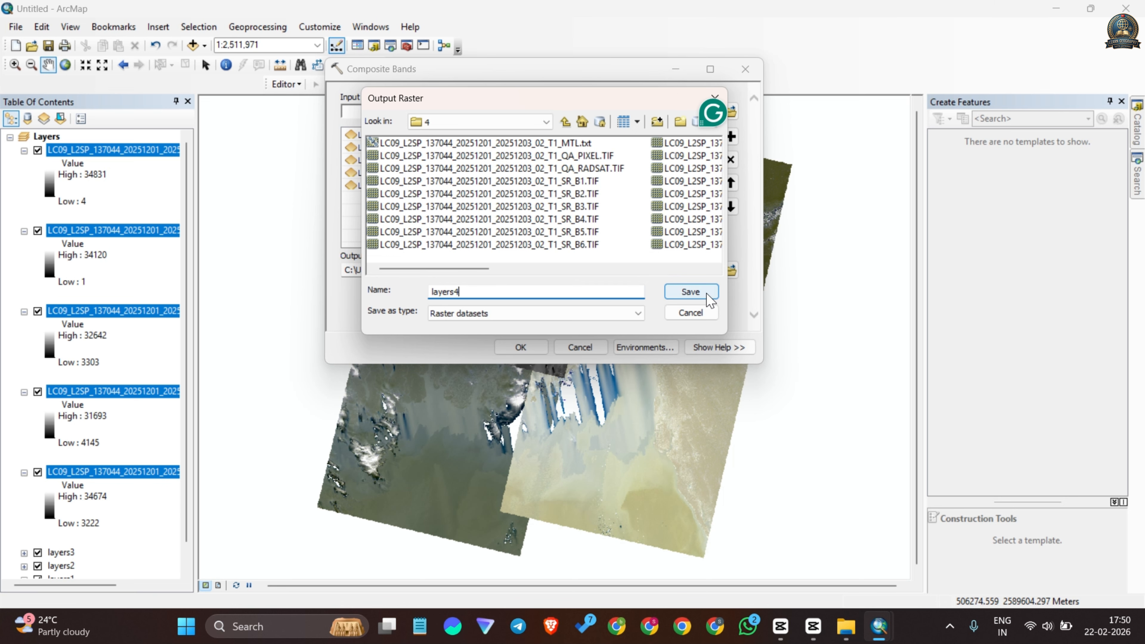
pyautogui.click(690, 292)
pyautogui.click(517, 347)
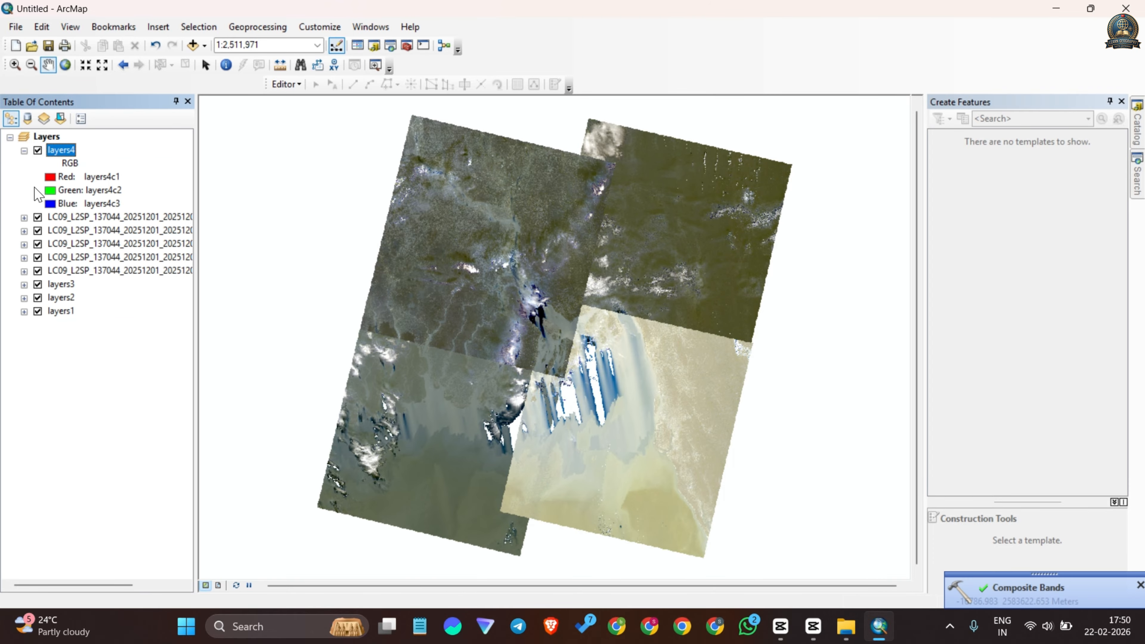
# Step: Remove the fourth scene's five SR band layers from the map and collapse the legend of the layers4 composite
pyautogui.click(50, 217)
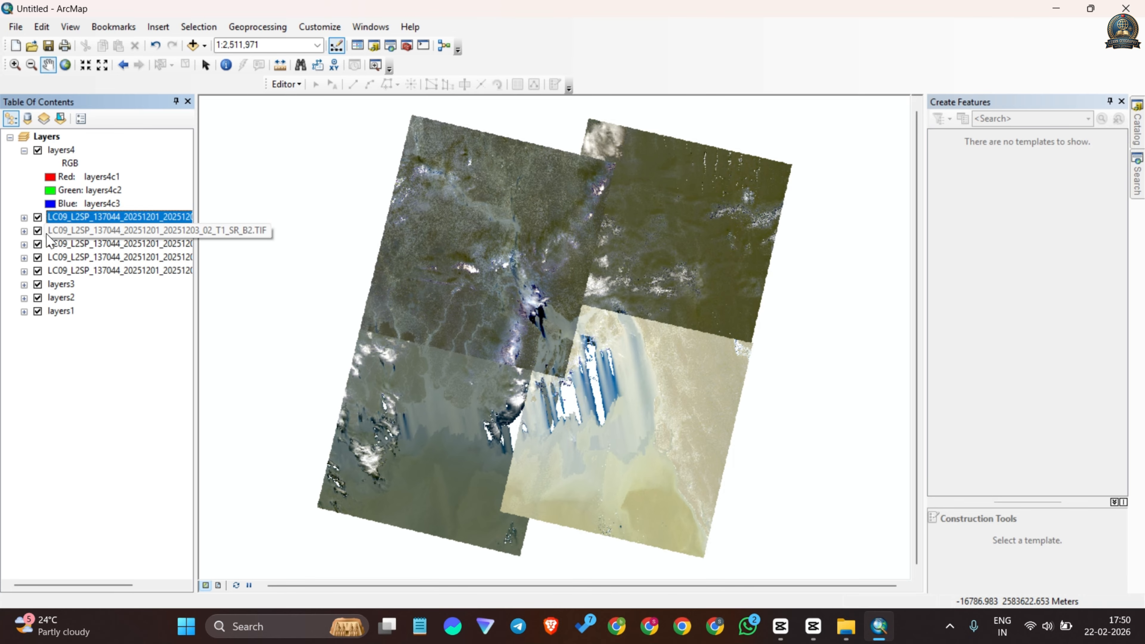
pyautogui.keyDown('ctrl'); pyautogui.click(48, 231); pyautogui.keyUp('ctrl')
pyautogui.keyDown('ctrl'); pyautogui.click(63, 244); pyautogui.keyUp('ctrl')
pyautogui.keyDown('ctrl'); pyautogui.click(66, 257); pyautogui.keyUp('ctrl')
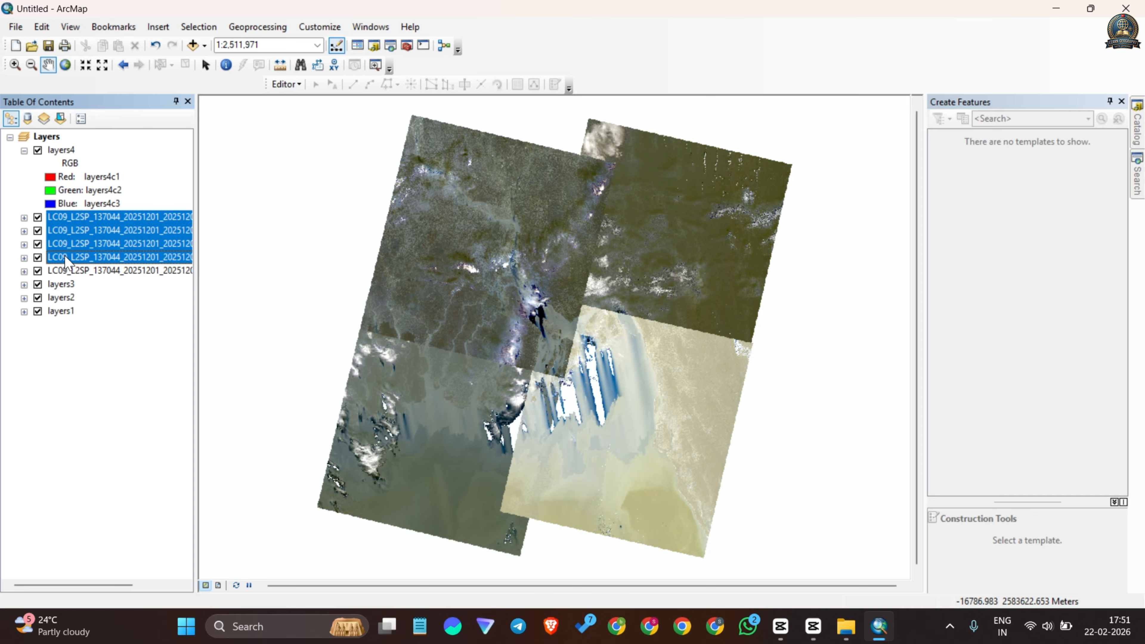
pyautogui.keyDown('ctrl'); pyautogui.click(68, 271); pyautogui.keyUp('ctrl')
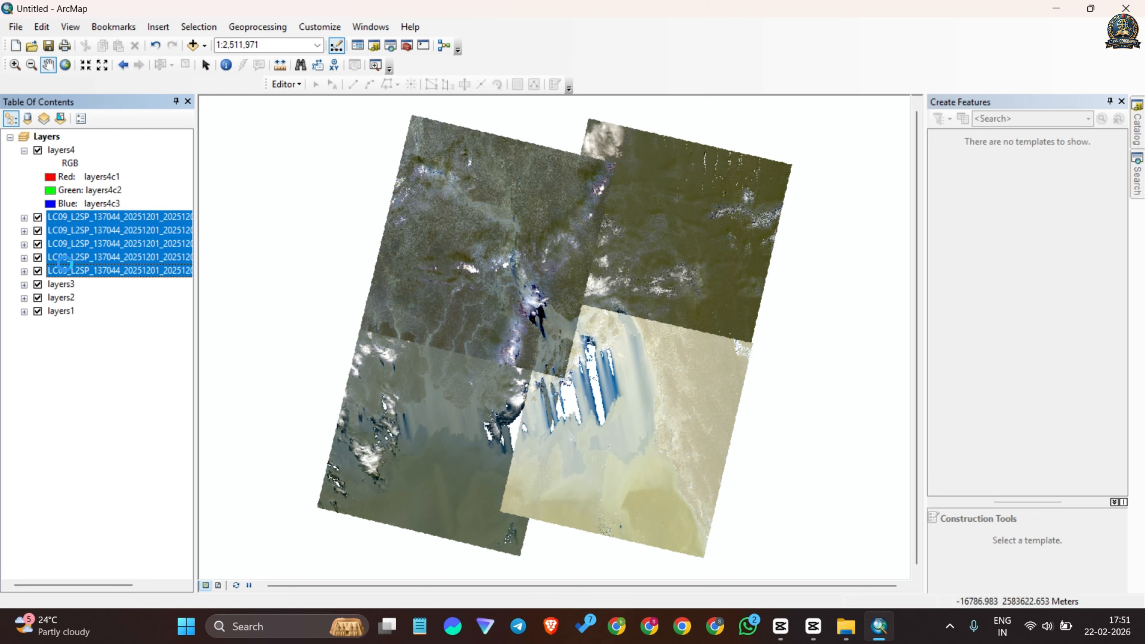
pyautogui.rightClick(64, 263)
pyautogui.click(95, 293)
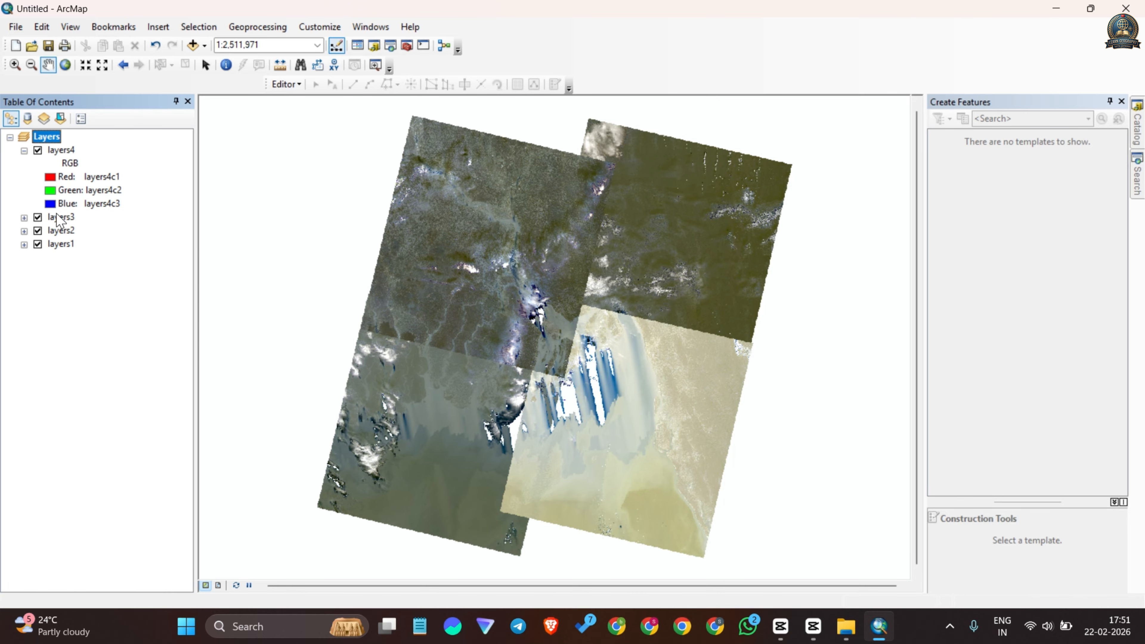
pyautogui.click(24, 150)
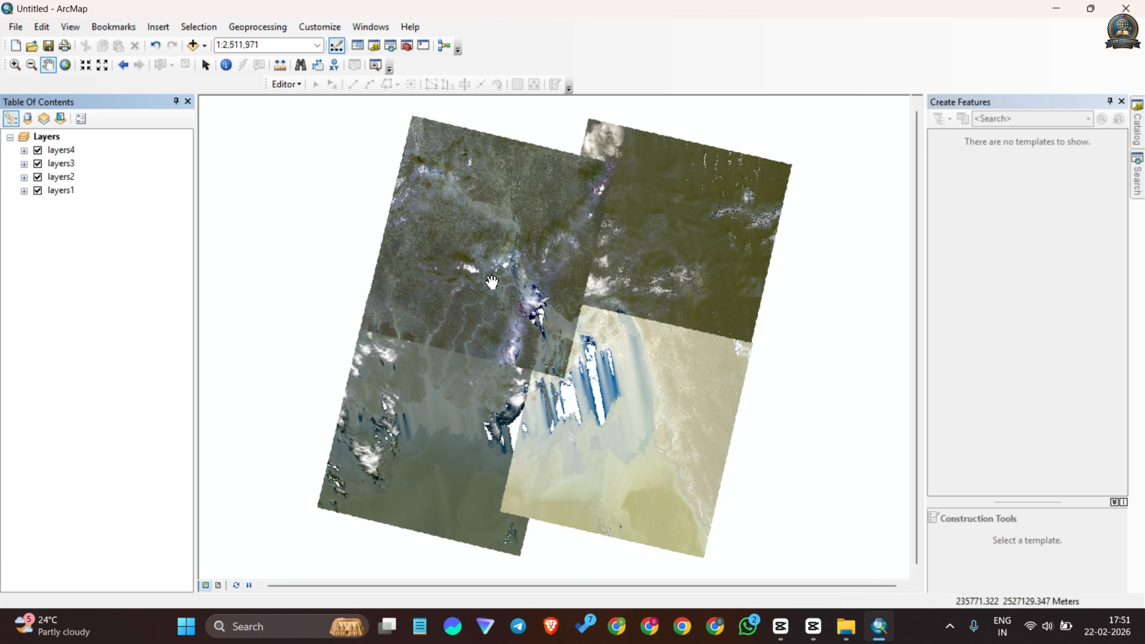
# Step: Toggle the visibility of layers1, layers2, layers3 and layers4 one at a time to examine which area each composite covers
pyautogui.moveTo(479, 256); pyautogui.dragTo(475, 233)
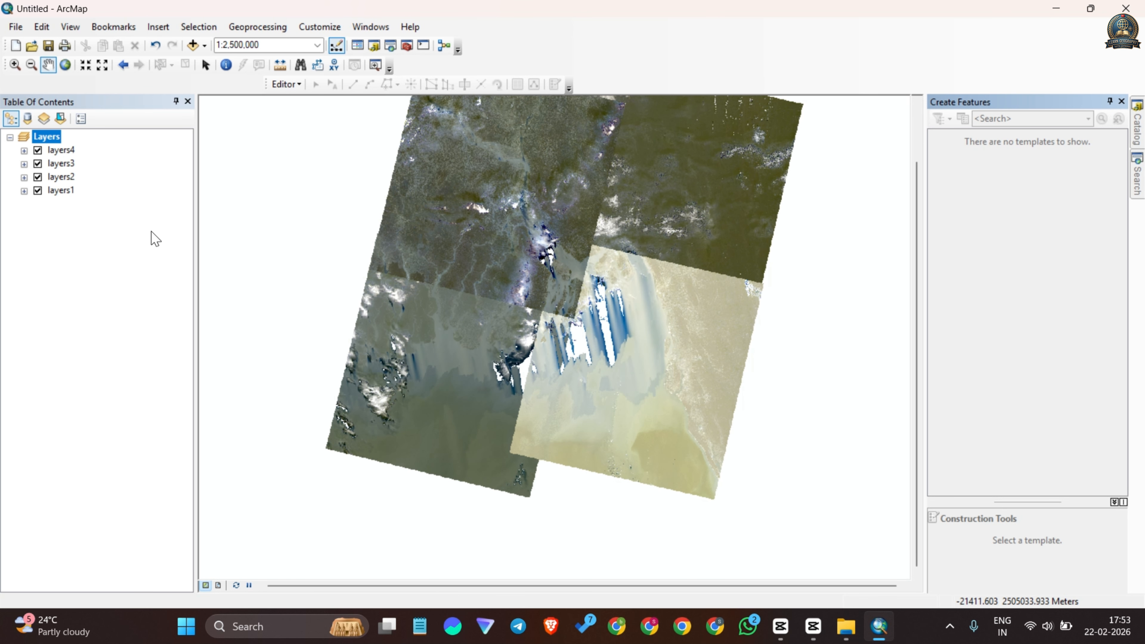
pyautogui.click(38, 190)
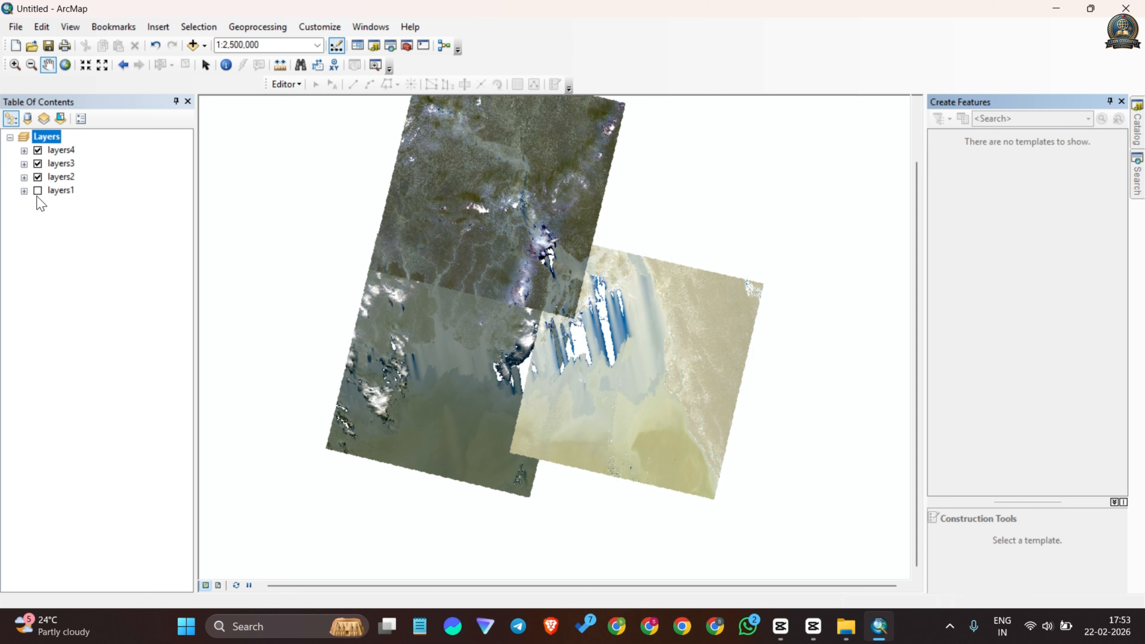
pyautogui.click(38, 191)
pyautogui.click(38, 177)
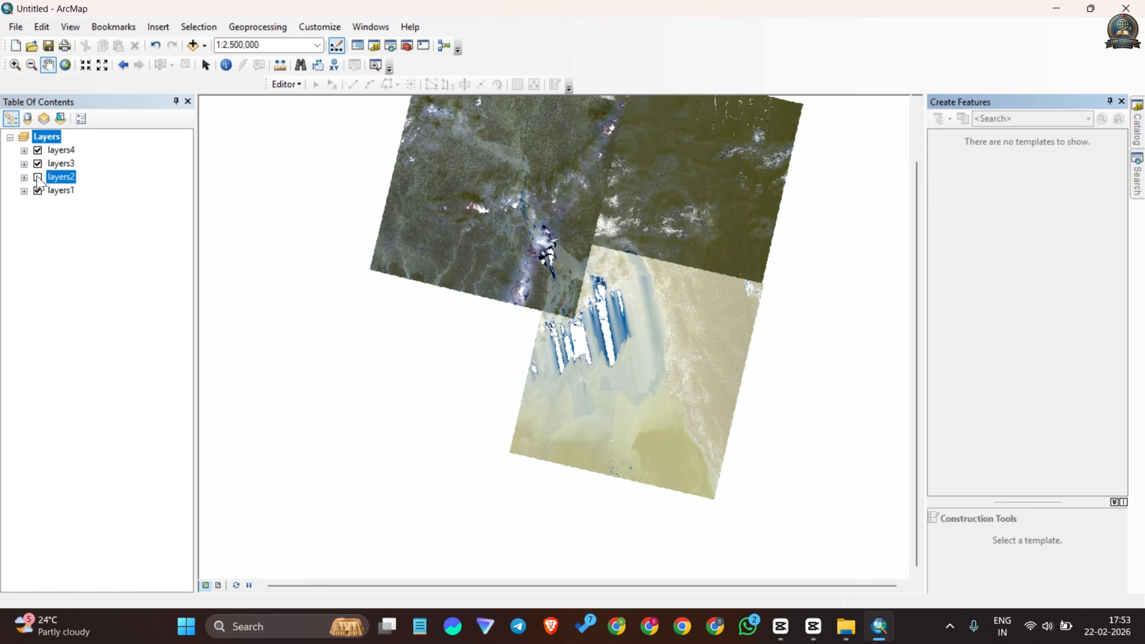
pyautogui.click(37, 177)
pyautogui.click(38, 165)
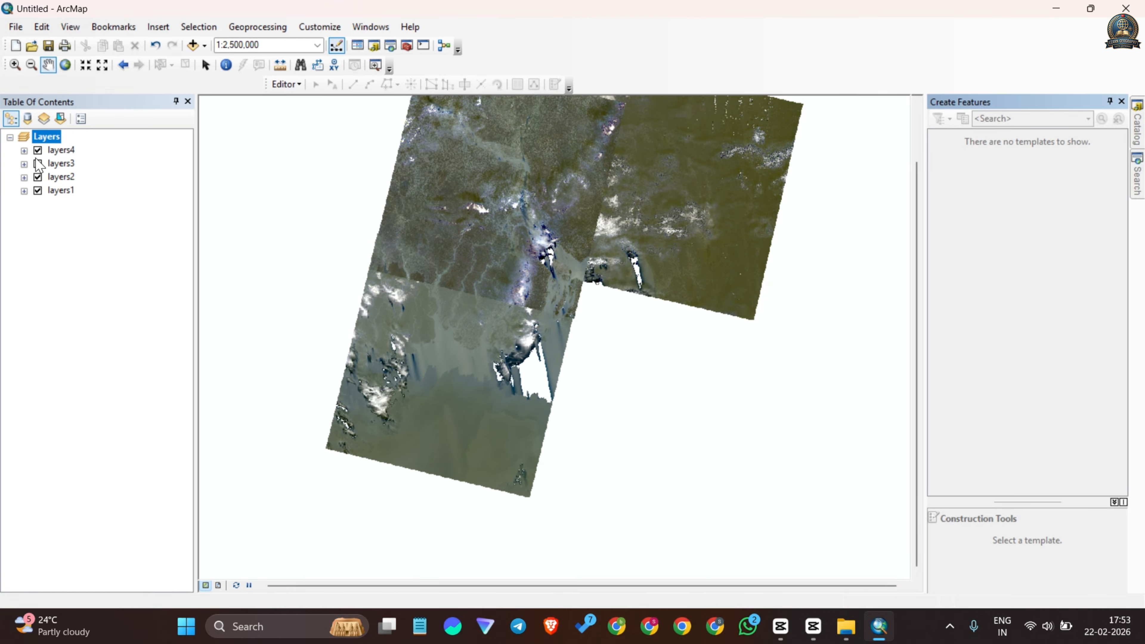
pyautogui.click(37, 152)
pyautogui.click(37, 151)
pyautogui.click(38, 165)
pyautogui.moveTo(457, 205); pyautogui.dragTo(437, 268)
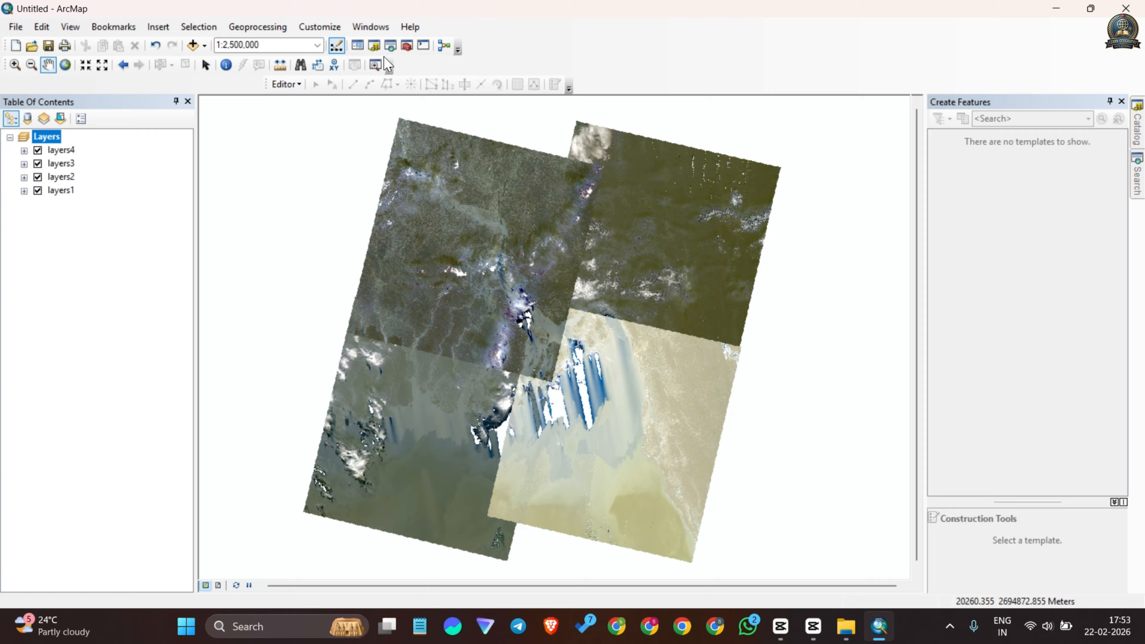
# Step: Open the Mosaic To New Raster tool from the Raster Dataset toolset of Data Management Tools
pyautogui.click(406, 49)
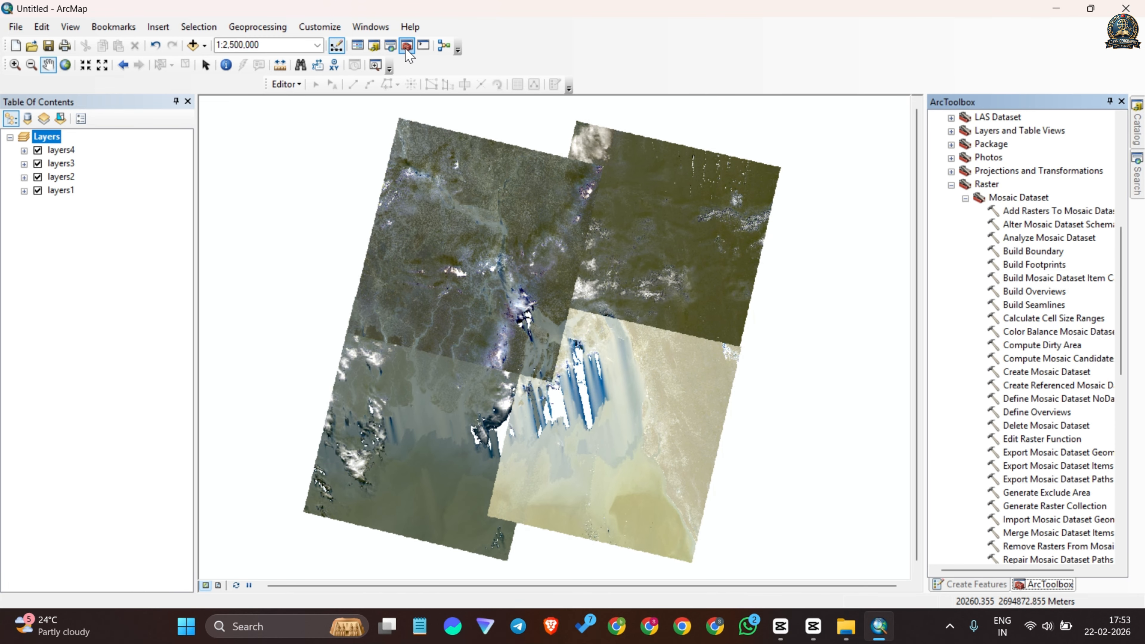
pyautogui.scroll(8, 989, 224)
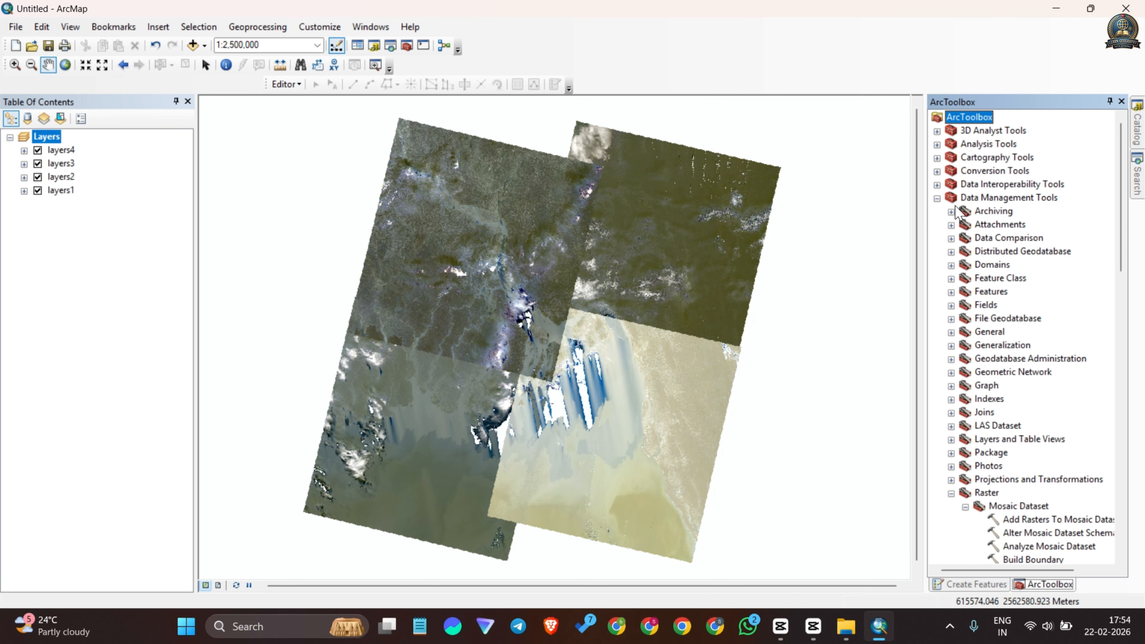
pyautogui.click(937, 198)
pyautogui.click(938, 198)
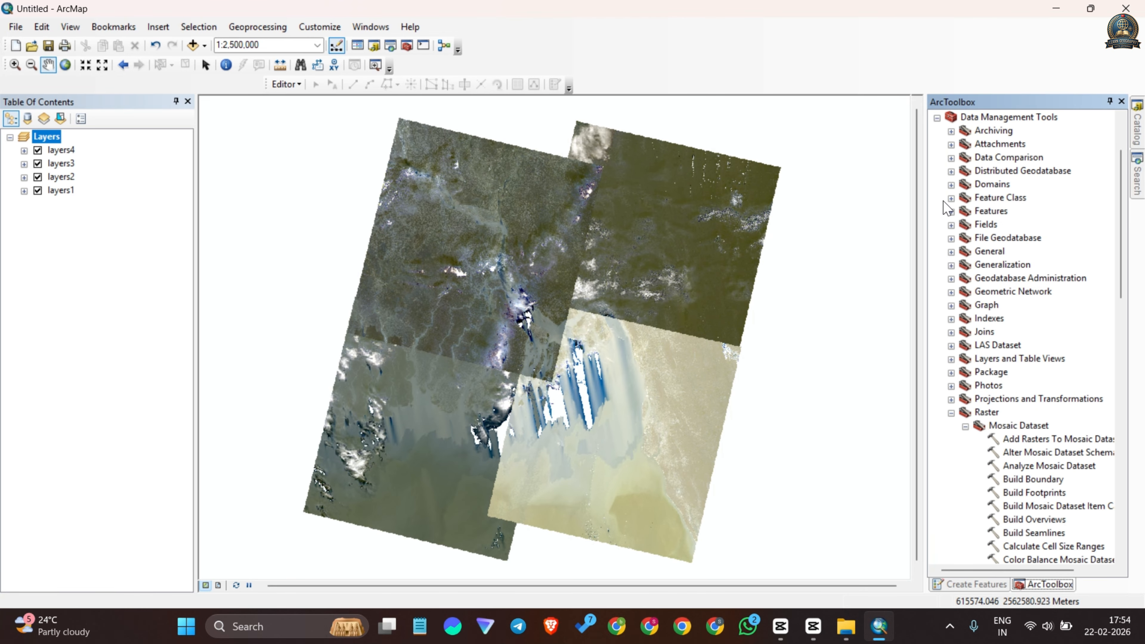
pyautogui.scroll(-3, 980, 243)
pyautogui.scroll(-3, 980, 244)
pyautogui.click(951, 280)
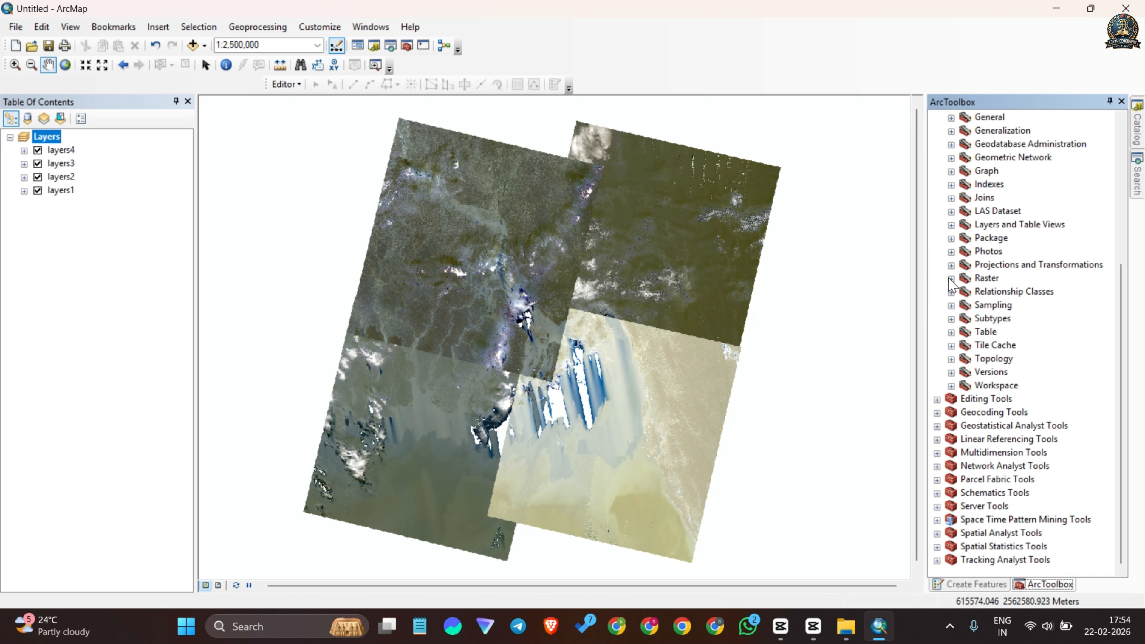
pyautogui.click(952, 279)
pyautogui.click(965, 131)
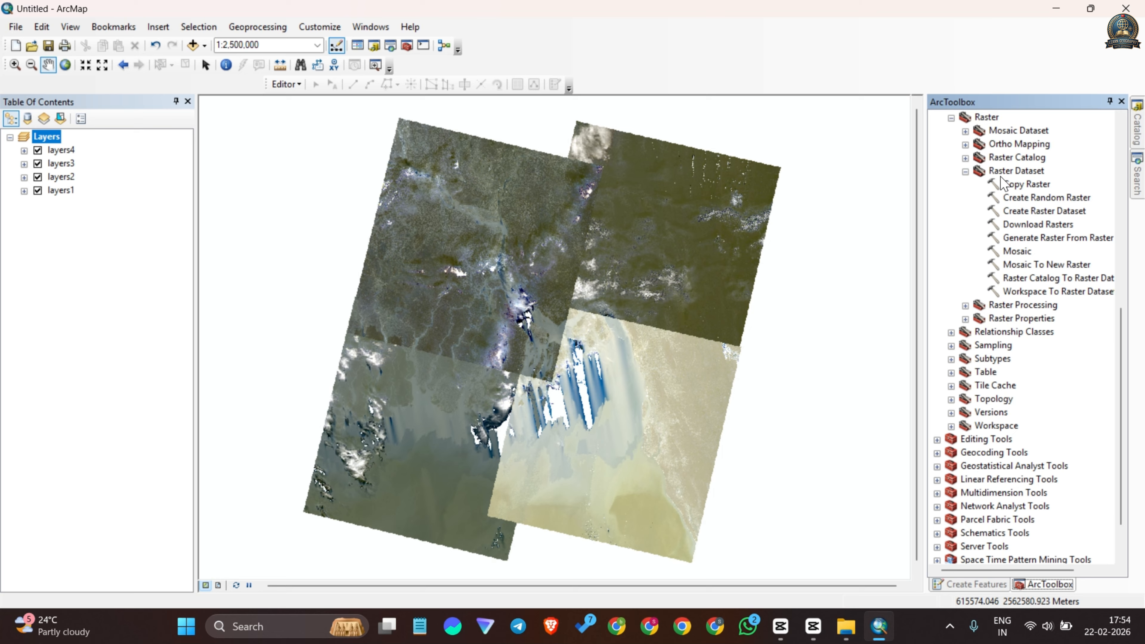
pyautogui.click(1014, 265)
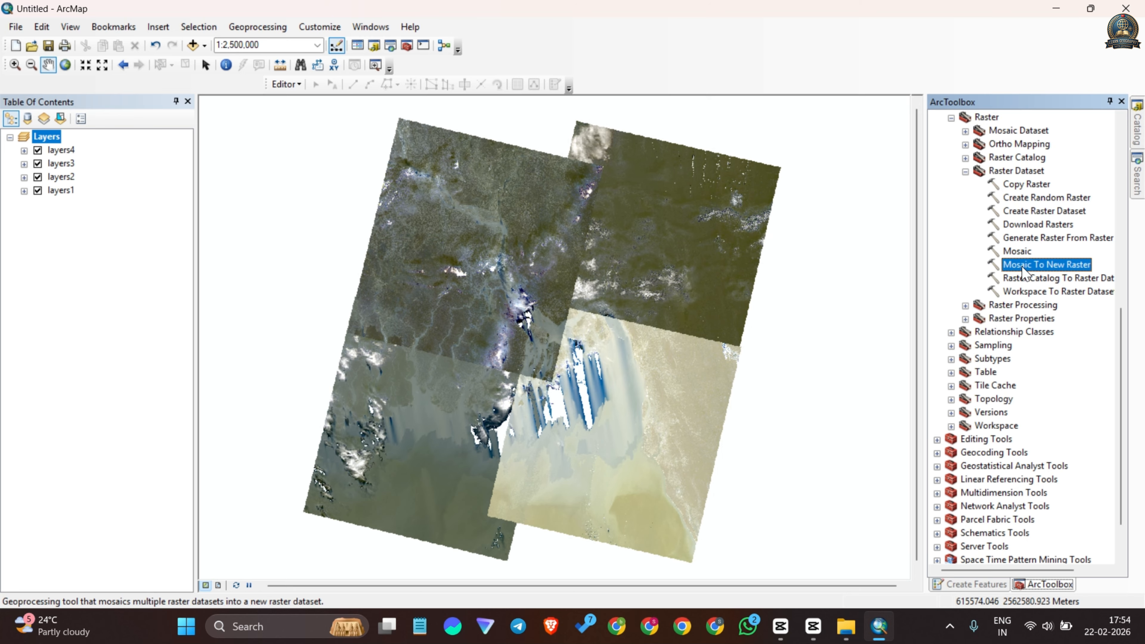
pyautogui.doubleClick(1021, 266)
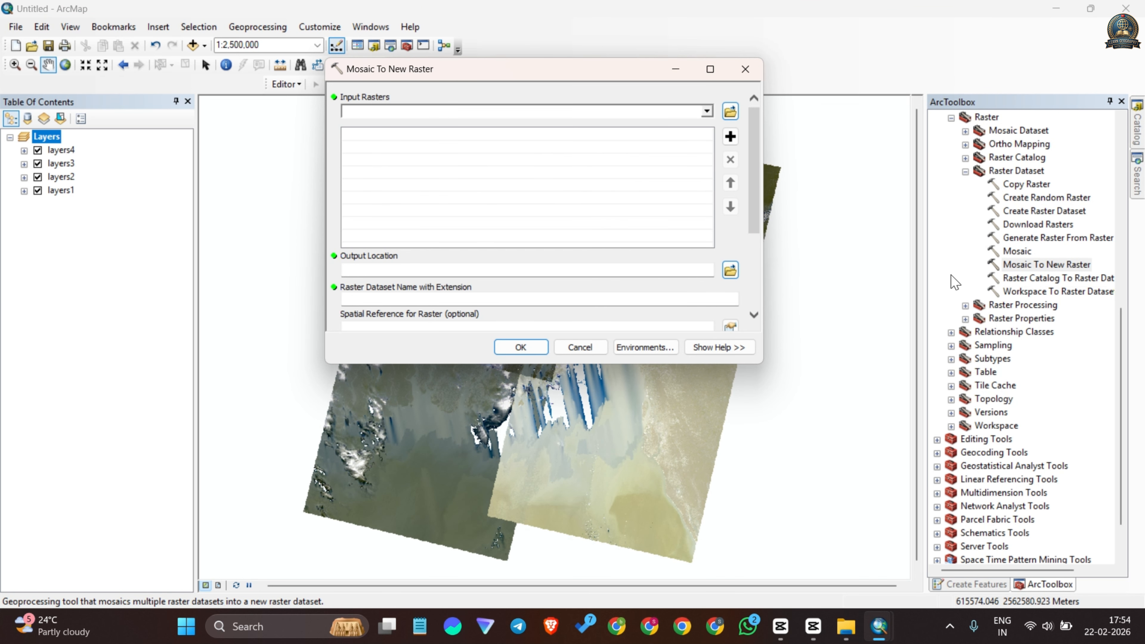
# Step: Add the layers1, layers2, layers3 and layers4 composites in that order as the mosaic's input rasters
pyautogui.moveTo(64, 192); pyautogui.dragTo(376, 116)
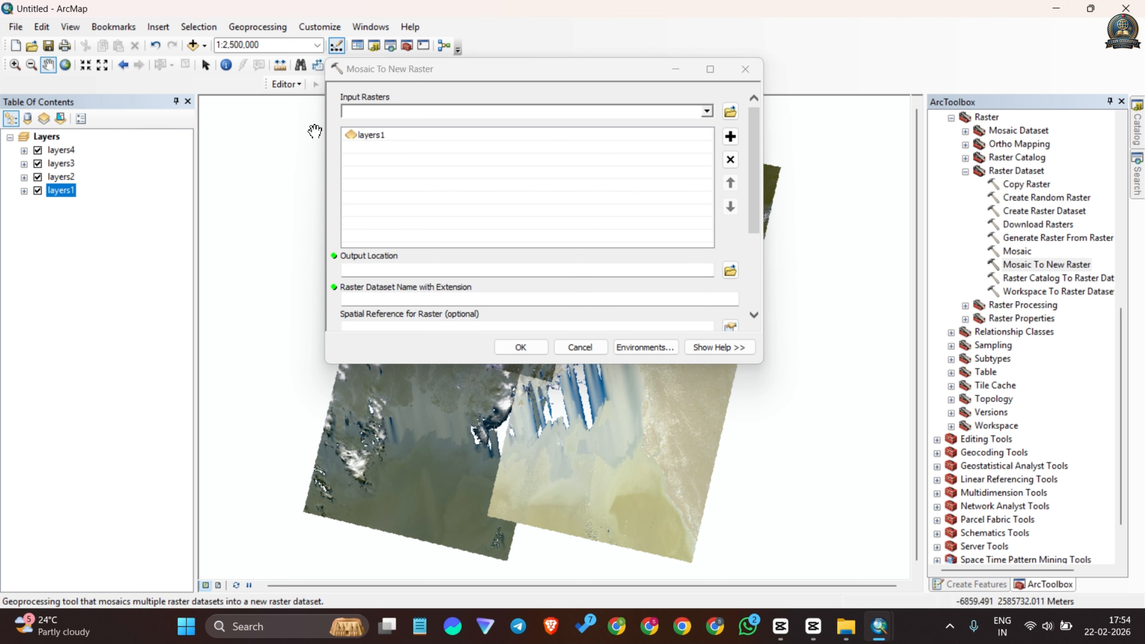
pyautogui.moveTo(68, 178); pyautogui.dragTo(349, 113)
pyautogui.click(65, 165)
pyautogui.moveTo(68, 169); pyautogui.dragTo(360, 112)
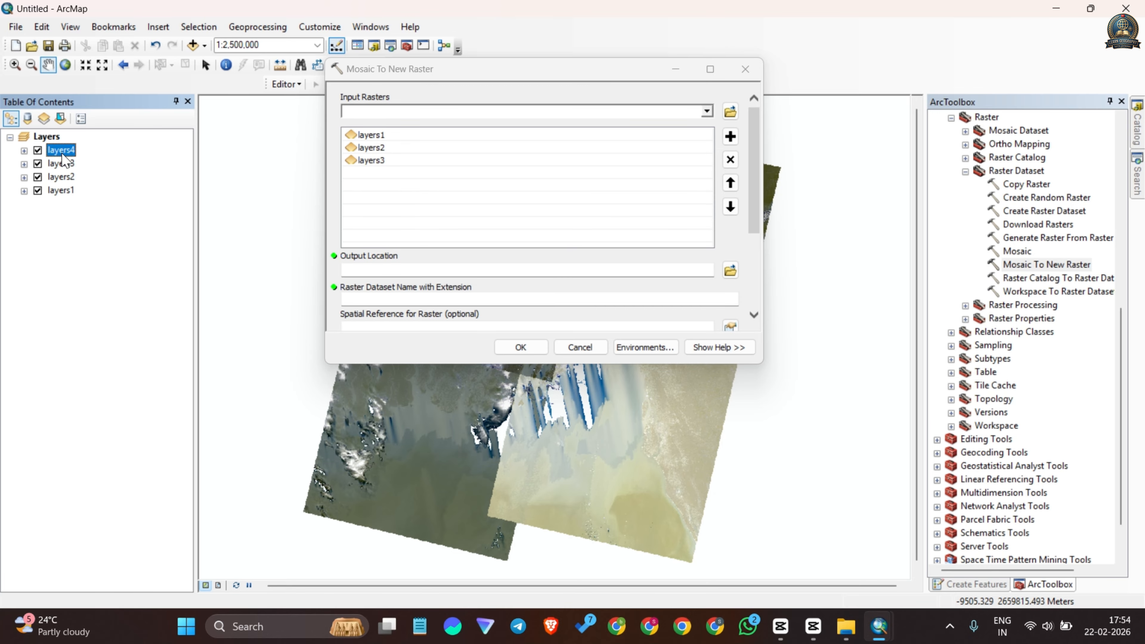
pyautogui.moveTo(61, 151); pyautogui.dragTo(364, 115)
# Step: Set the mosaic's output location to the GIS folder on the desktop and name the raster dataset mosaic_2025.tif
pyautogui.moveTo(750, 199); pyautogui.dragTo(750, 244)
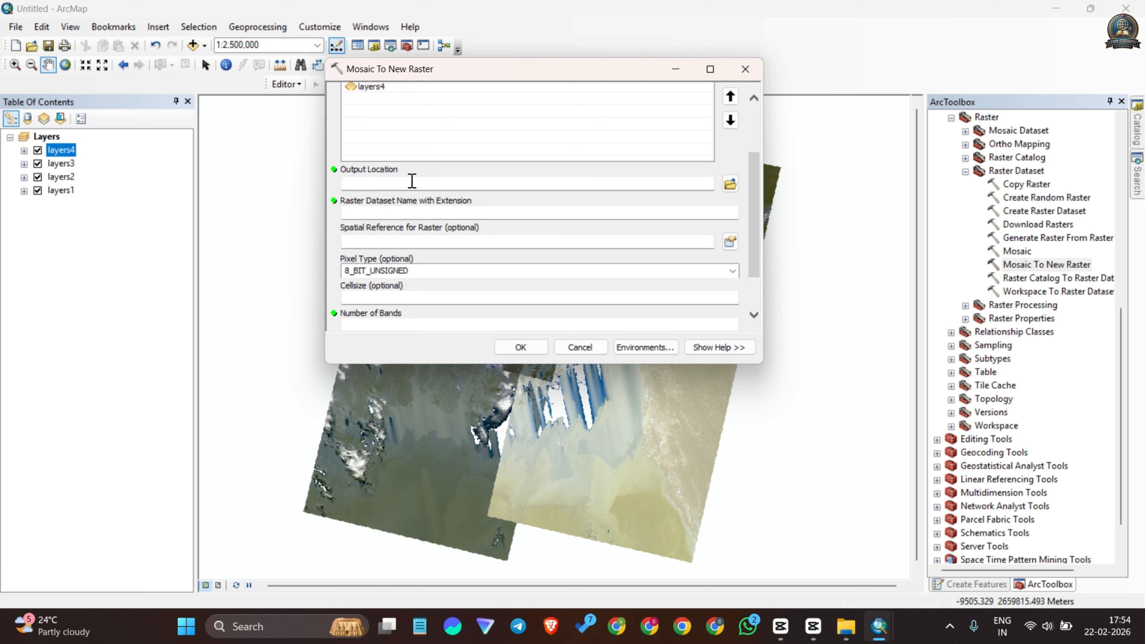
pyautogui.click(730, 184)
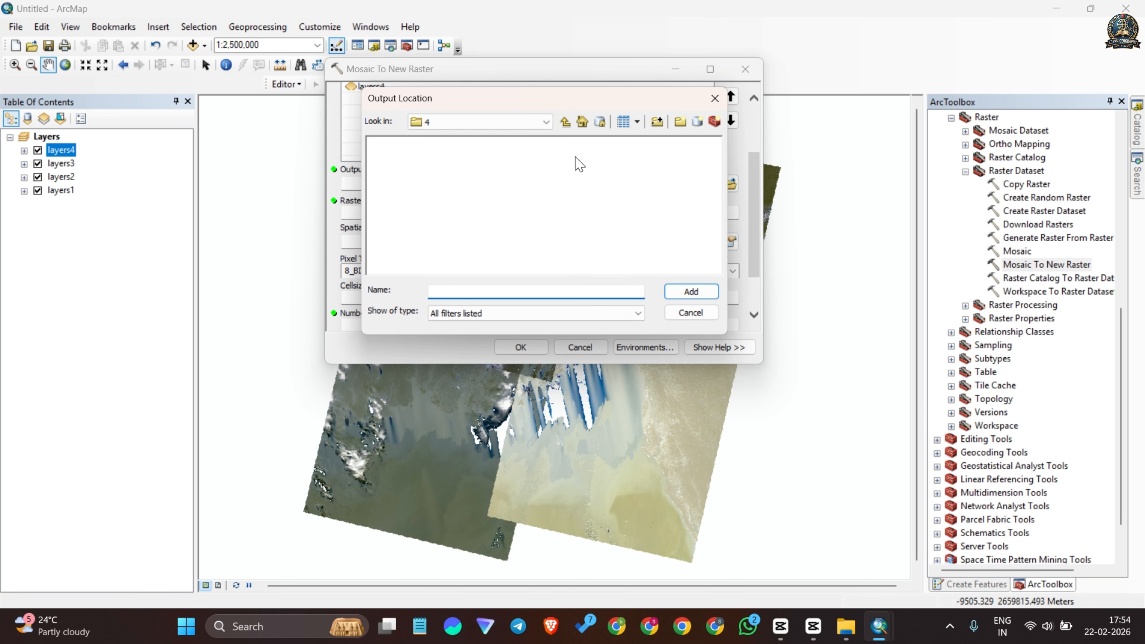
pyautogui.click(565, 122)
pyautogui.click(566, 122)
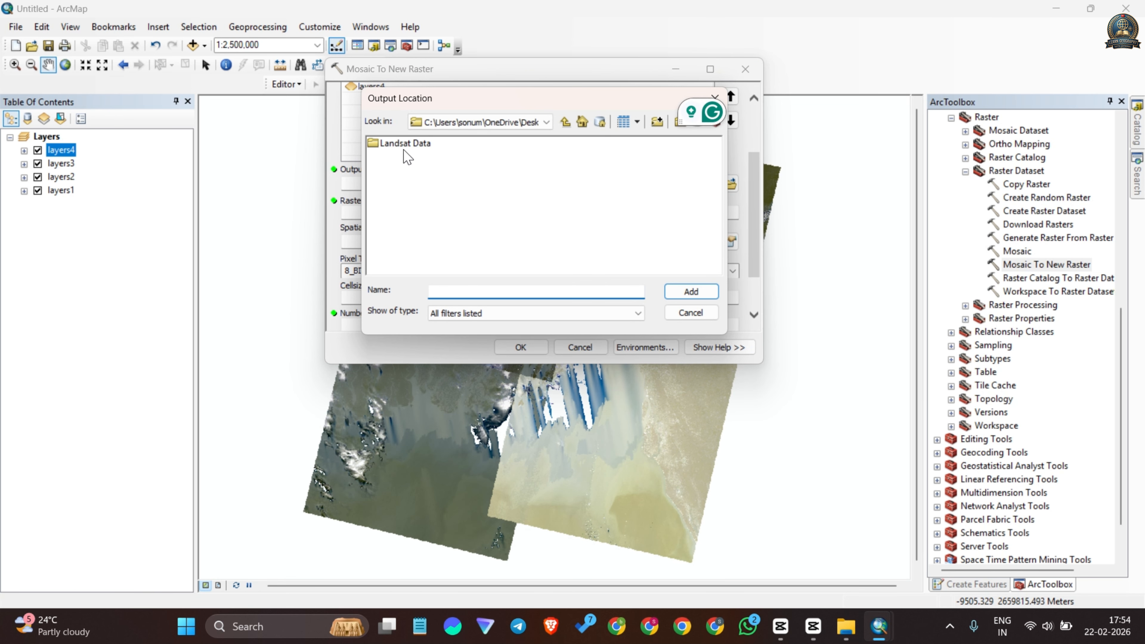
pyautogui.click(566, 122)
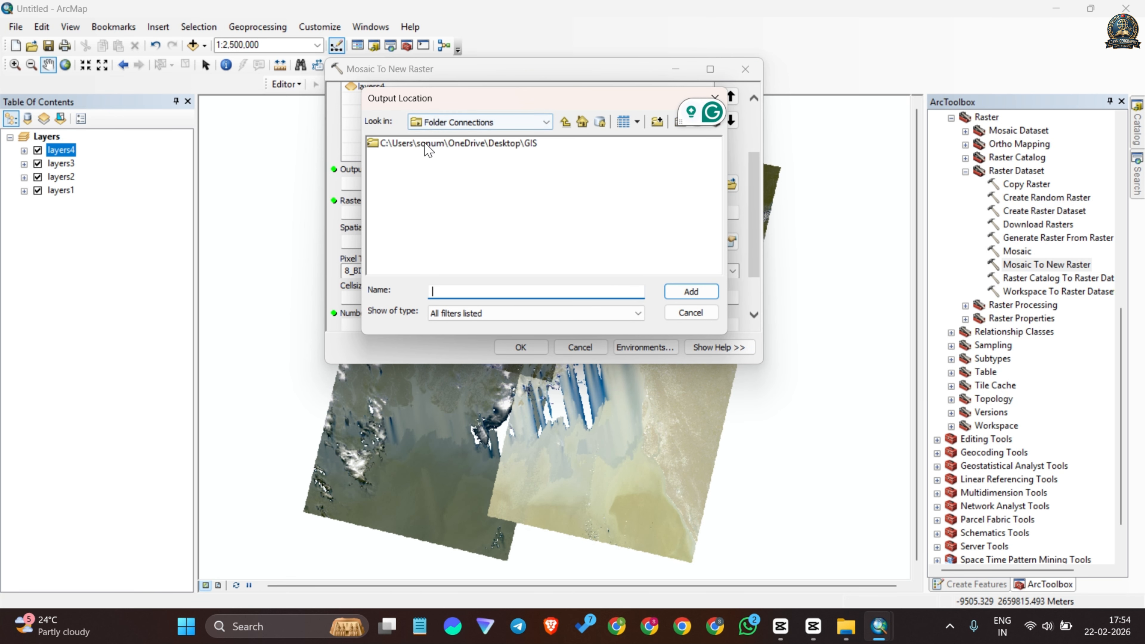
pyautogui.click(428, 143)
pyautogui.click(690, 293)
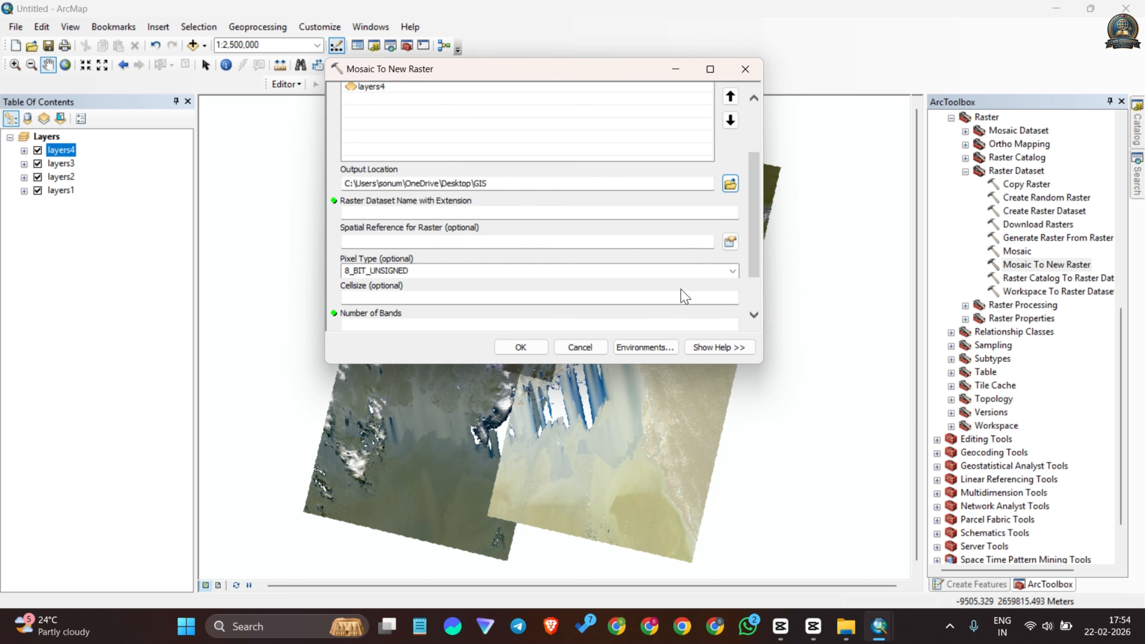
pyautogui.click(431, 211)
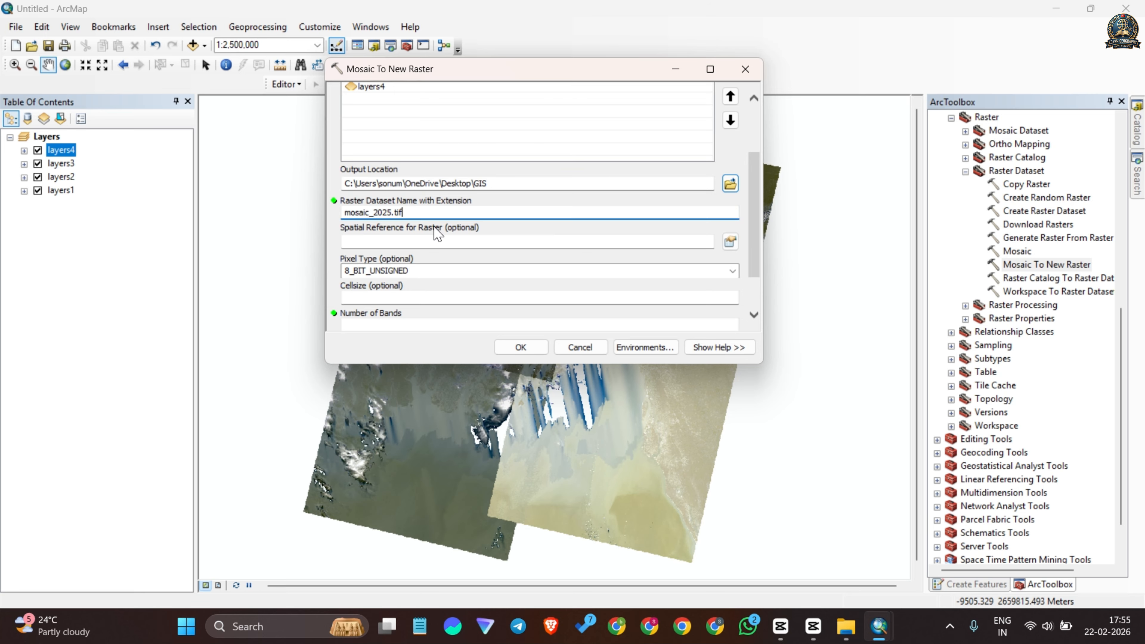
pyautogui.click(658, 243)
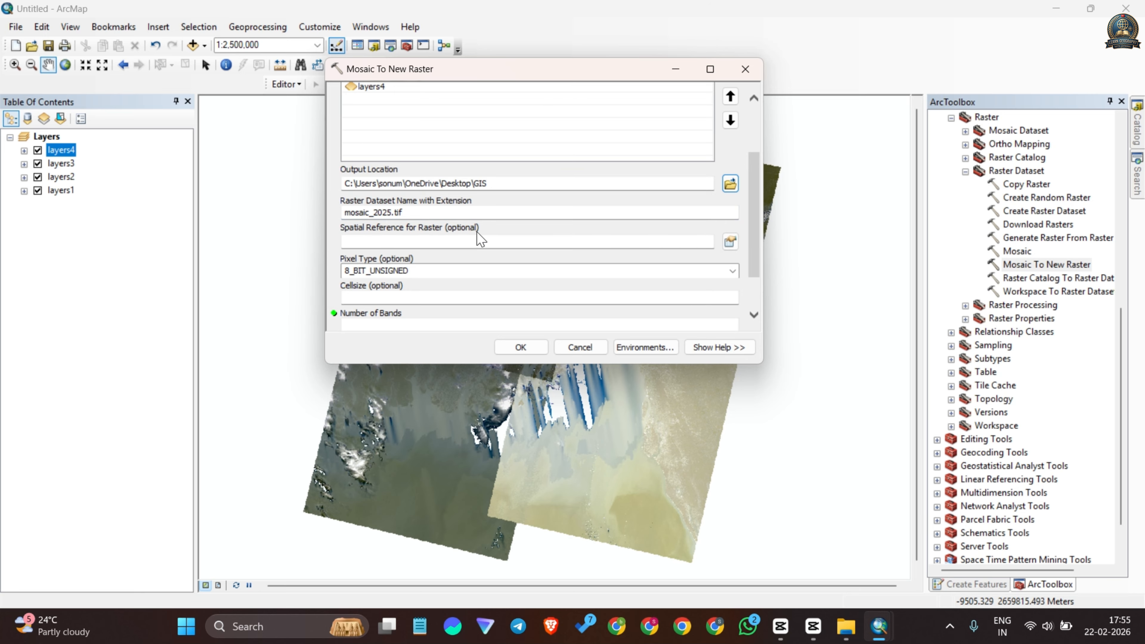
# Step: Look up the pixel type and pixel depth in the source properties of the layers1 composite
pyautogui.scroll(-3, 762, 235)
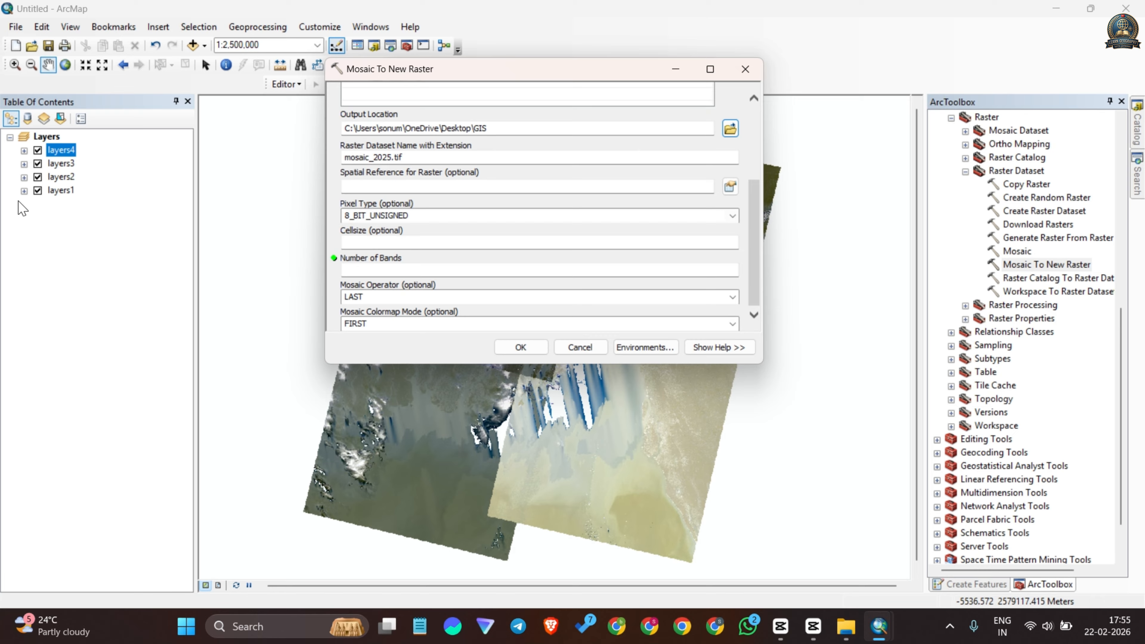
pyautogui.click(62, 191)
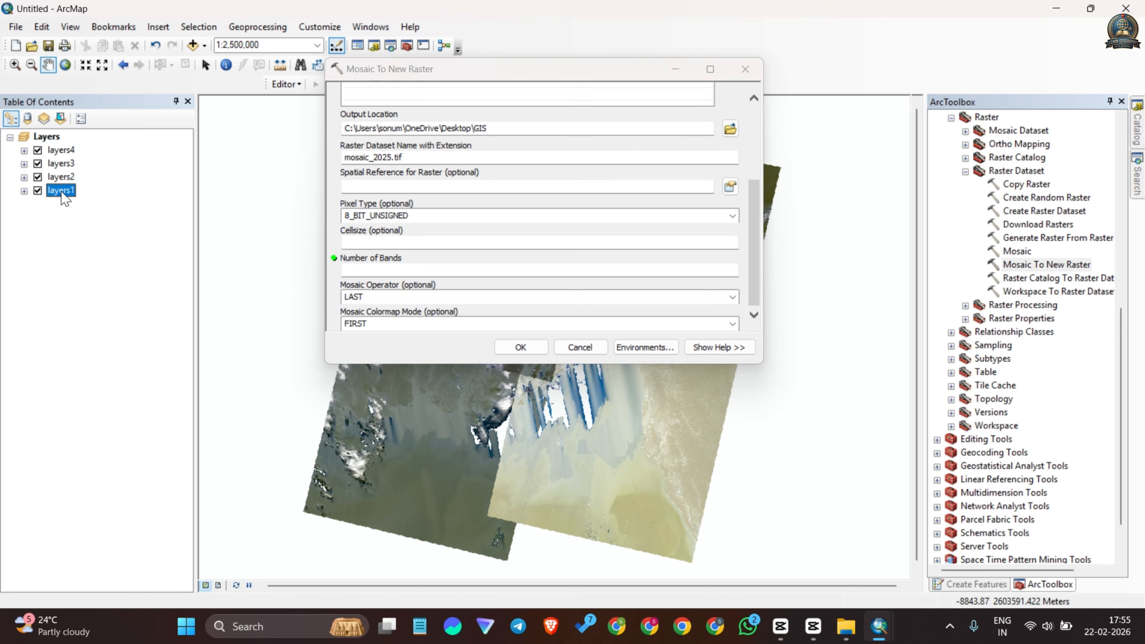
pyautogui.click(61, 190)
pyautogui.rightClick(61, 190)
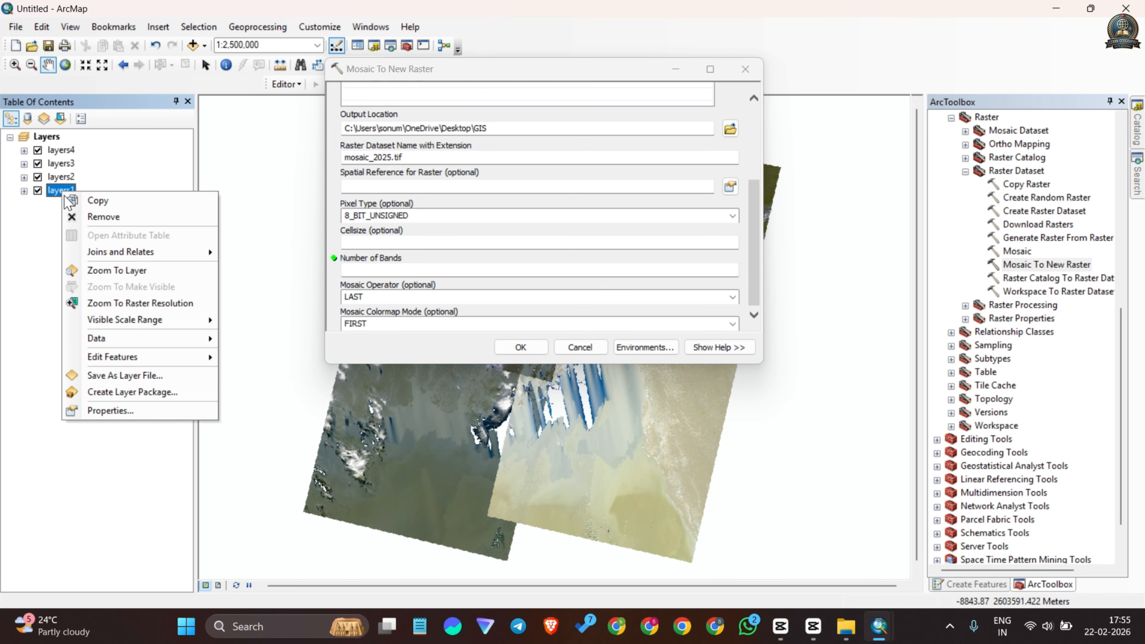
pyautogui.click(146, 418)
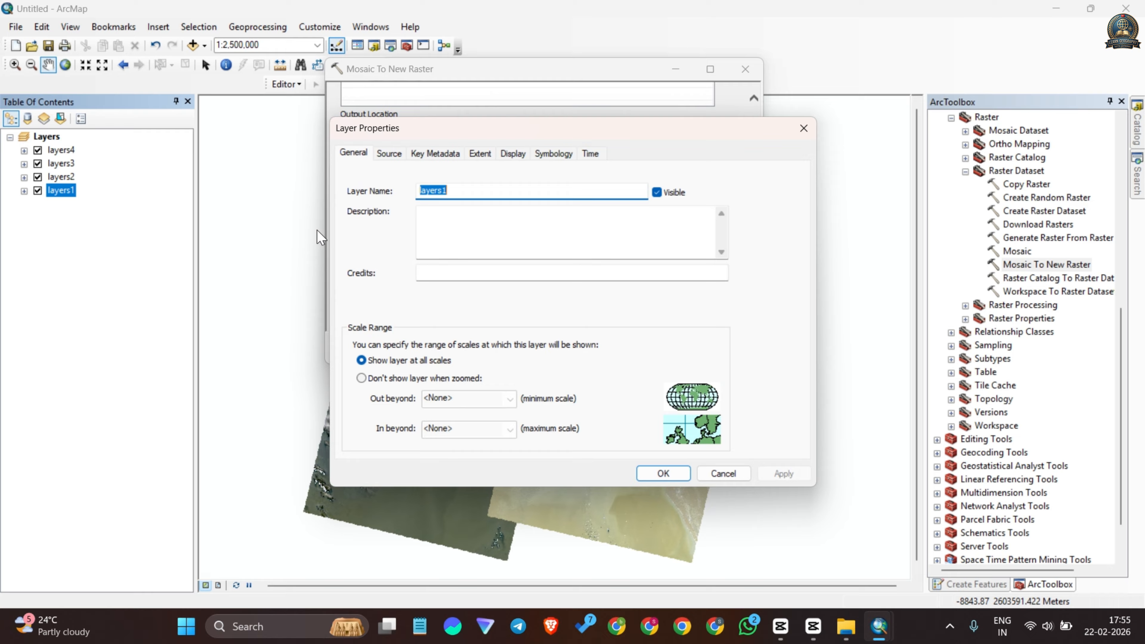
pyautogui.click(389, 154)
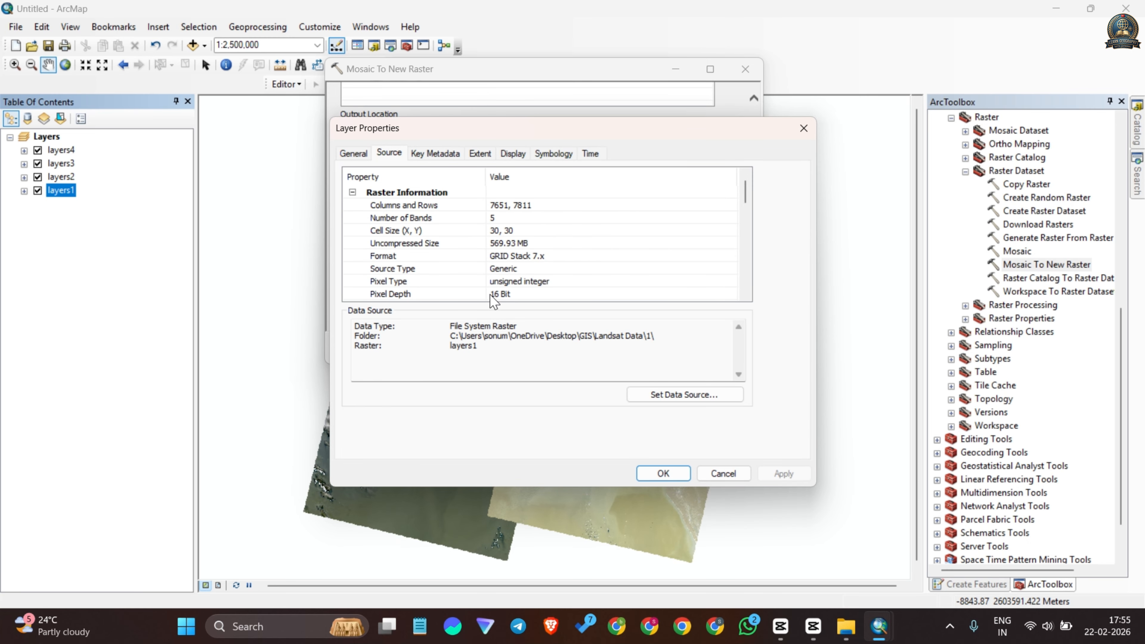
pyautogui.click(711, 473)
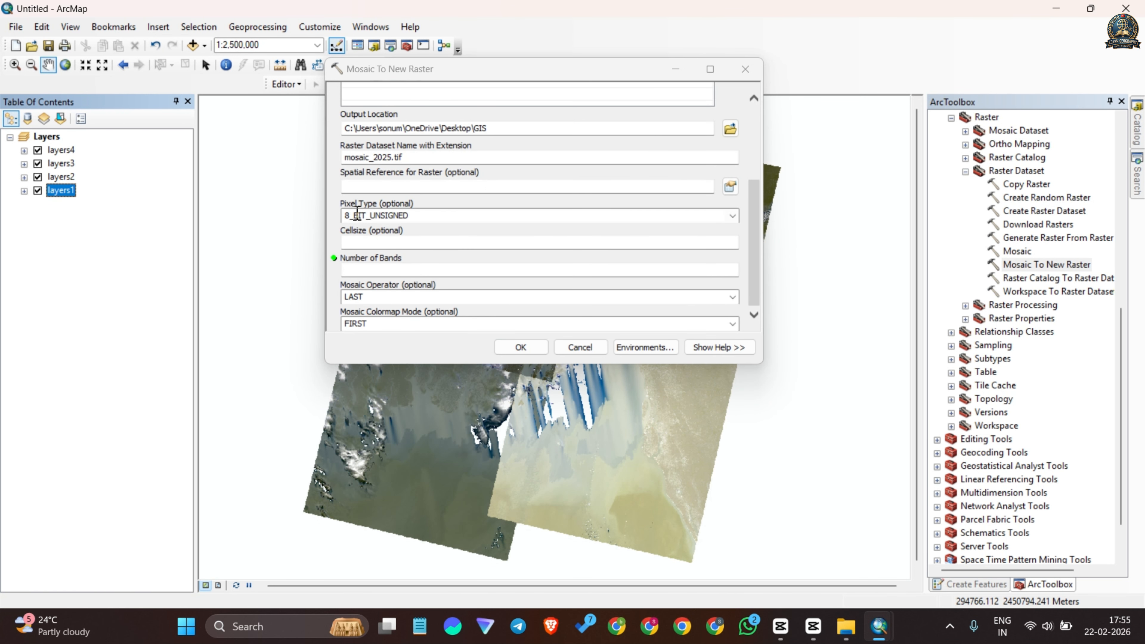
# Step: Set the mosaic's pixel type to 16_BIT_UNSIGNED
pyautogui.click(732, 216)
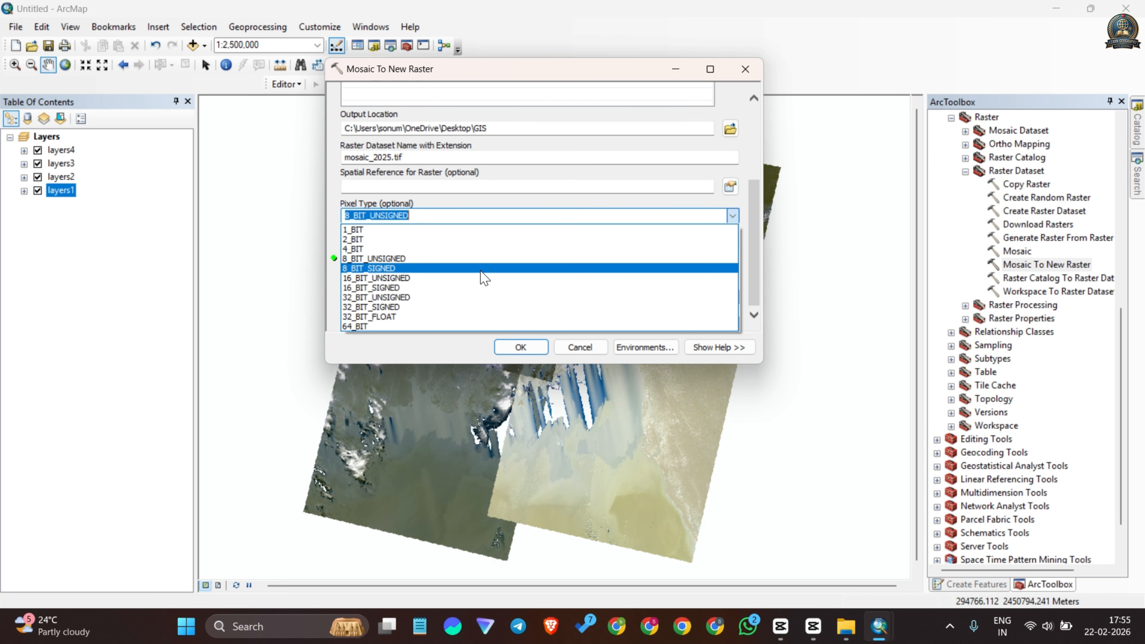
pyautogui.click(366, 278)
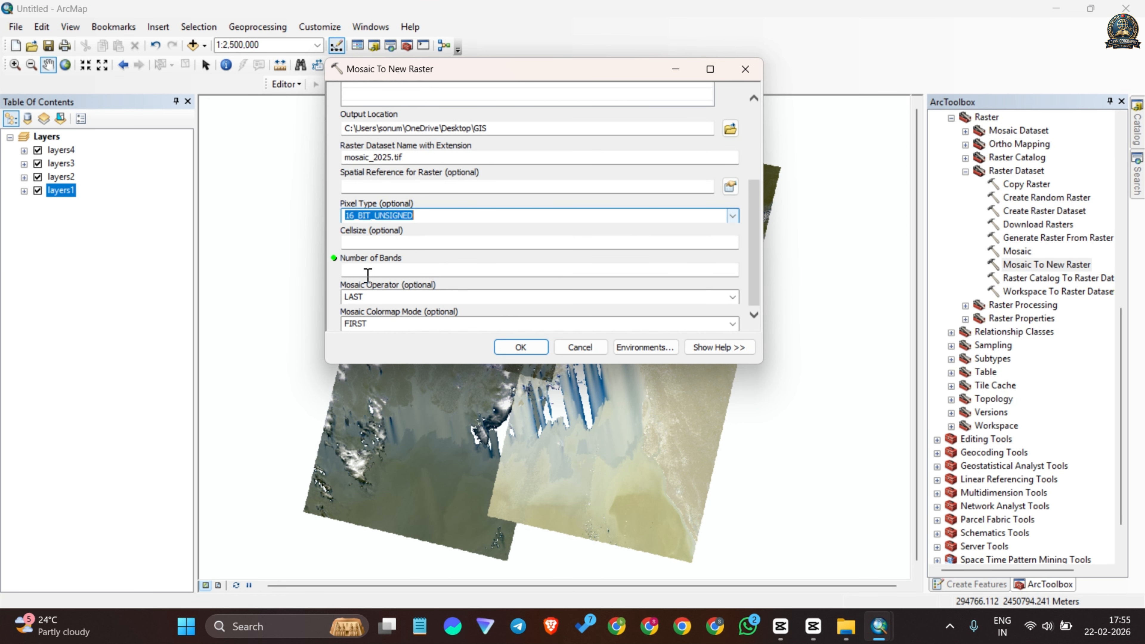
pyautogui.click(648, 246)
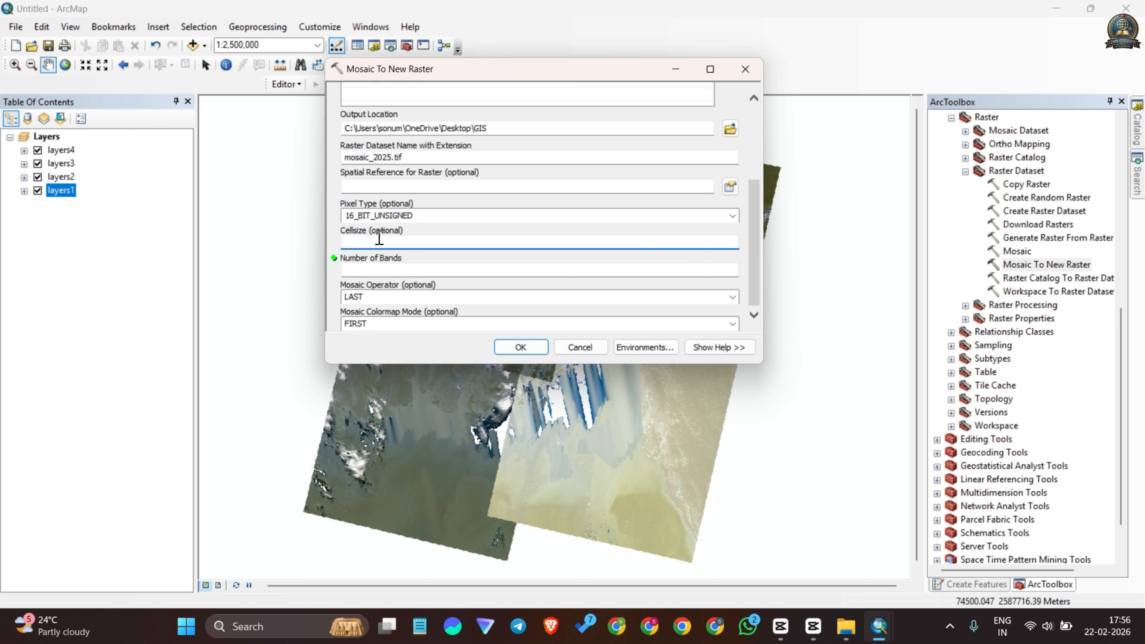
# Step: Look up the number of bands in the source properties of the layers1 composite
pyautogui.click(367, 267)
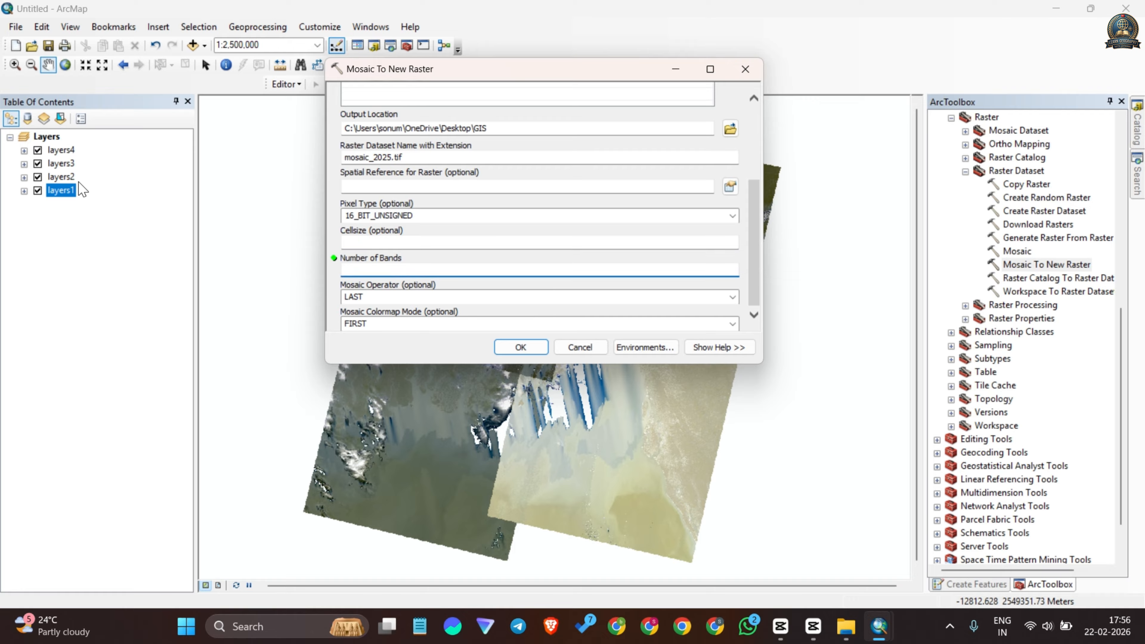
pyautogui.rightClick(53, 190)
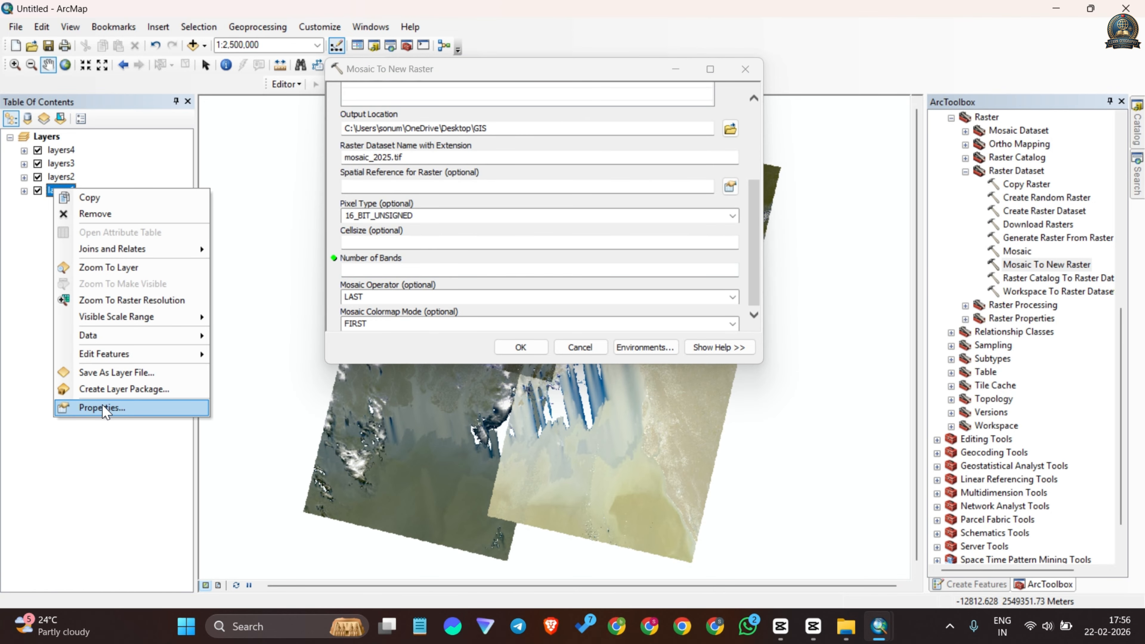
pyautogui.click(103, 409)
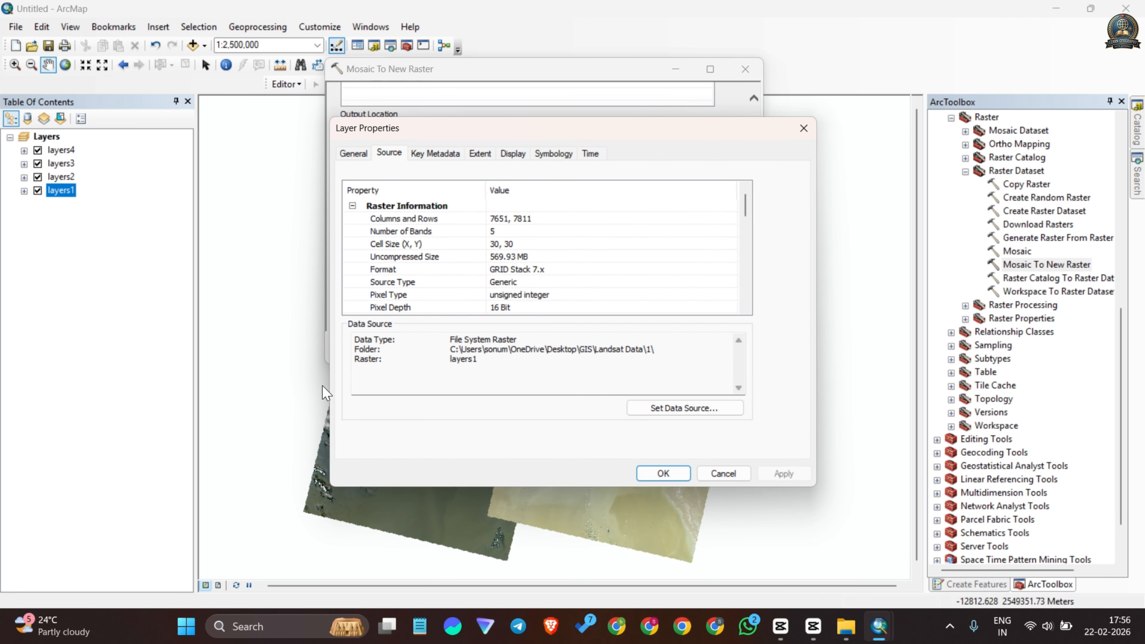
pyautogui.click(505, 233)
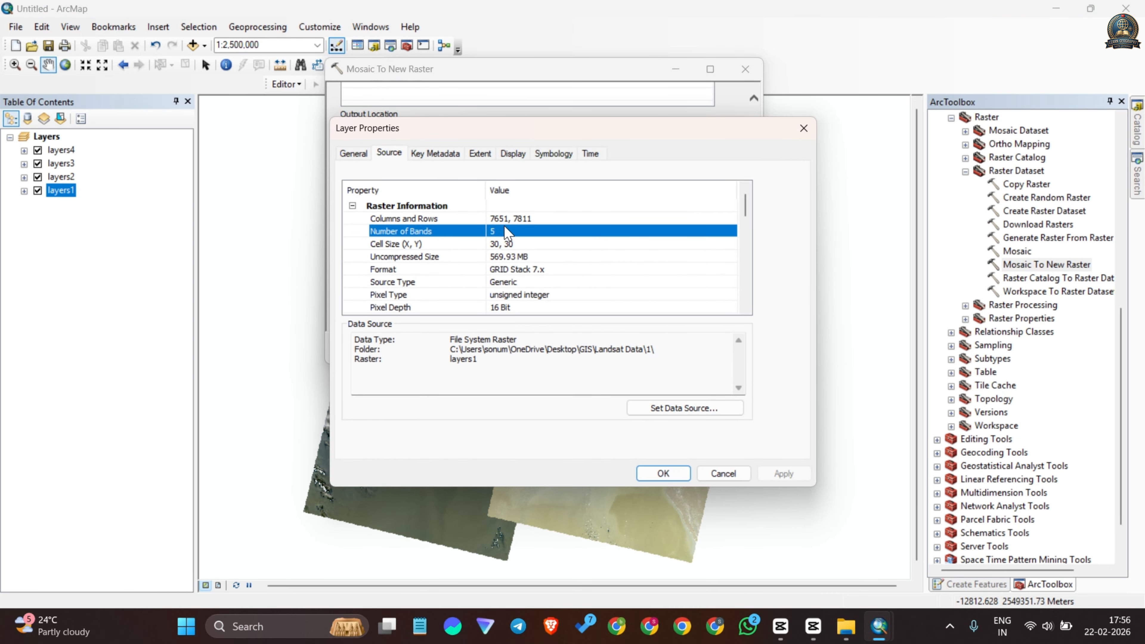
pyautogui.click(492, 231)
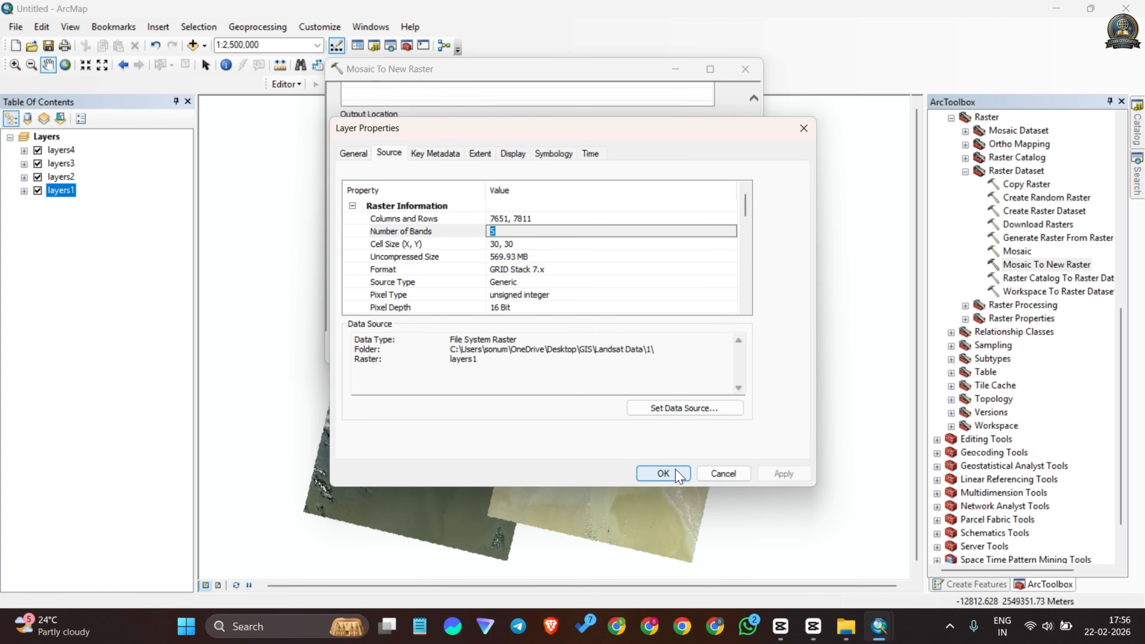
pyautogui.click(662, 473)
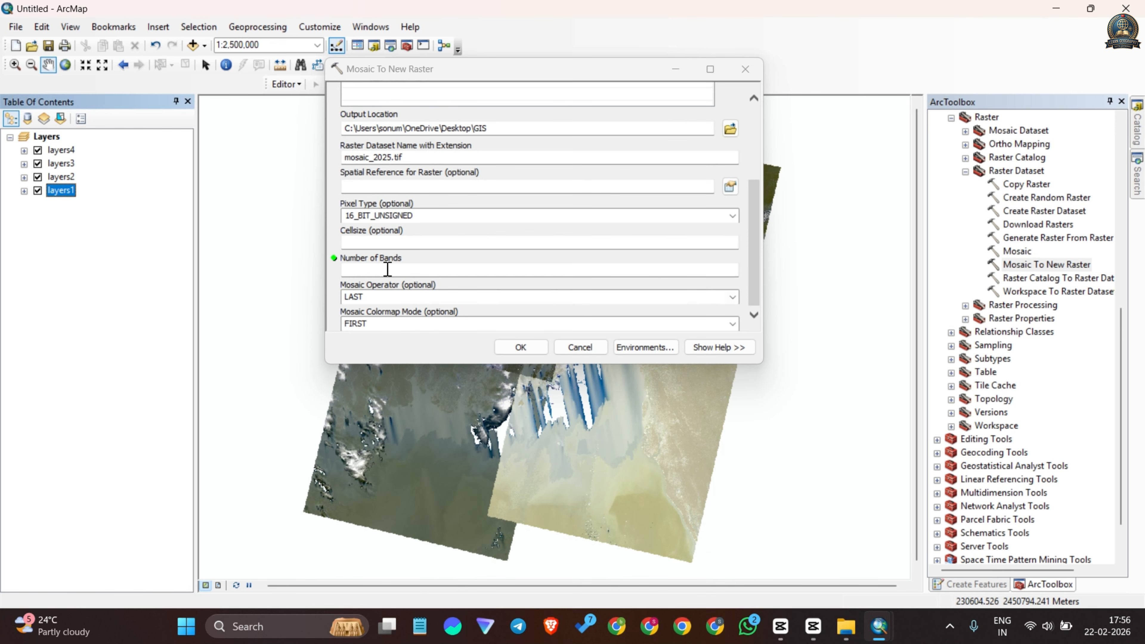
# Step: Set the mosaic's number of bands to 5 and run the Mosaic To New Raster tool
pyautogui.click(391, 270)
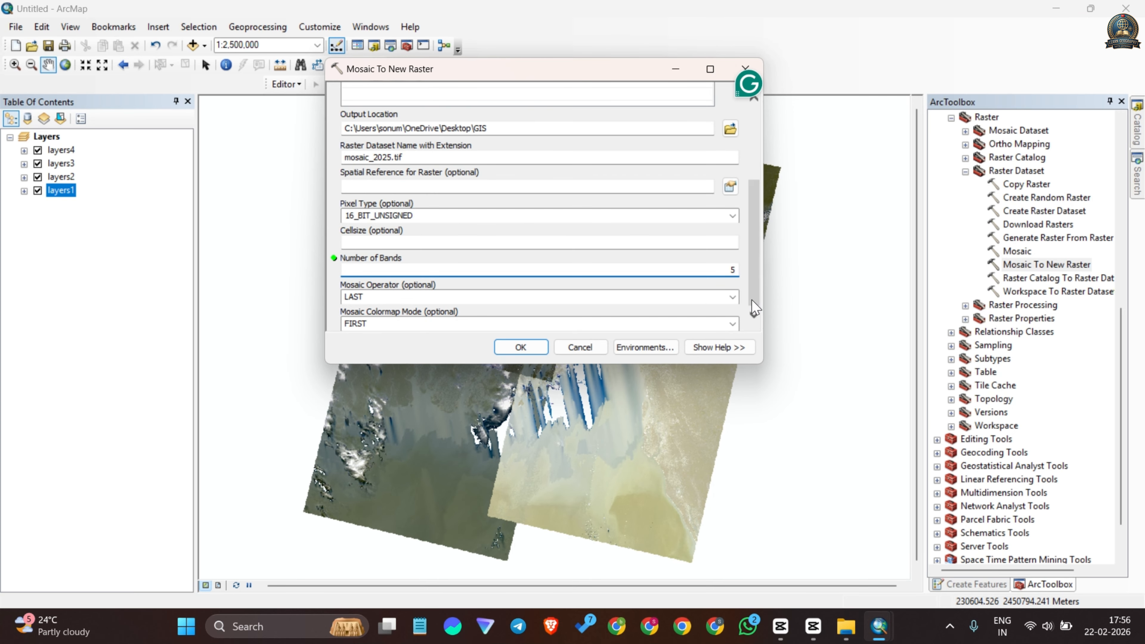
pyautogui.click(521, 347)
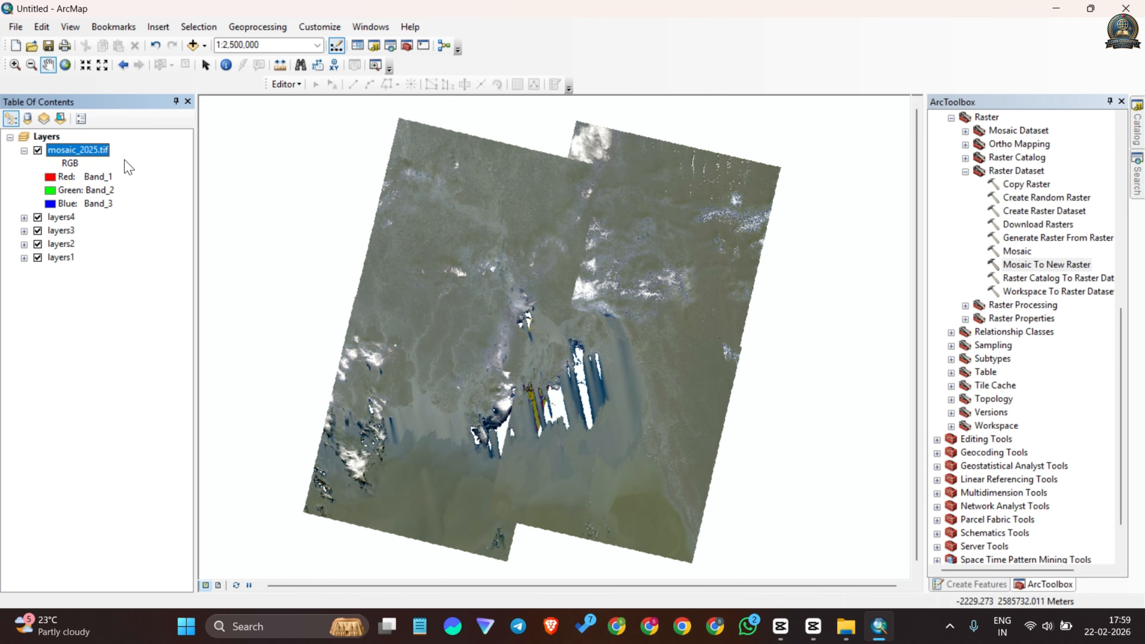
# Step: Hide the layers4, layers3, layers2 and layers1 composites and inspect mosaic_2025.tif on its own
pyautogui.click(38, 217)
pyautogui.click(38, 230)
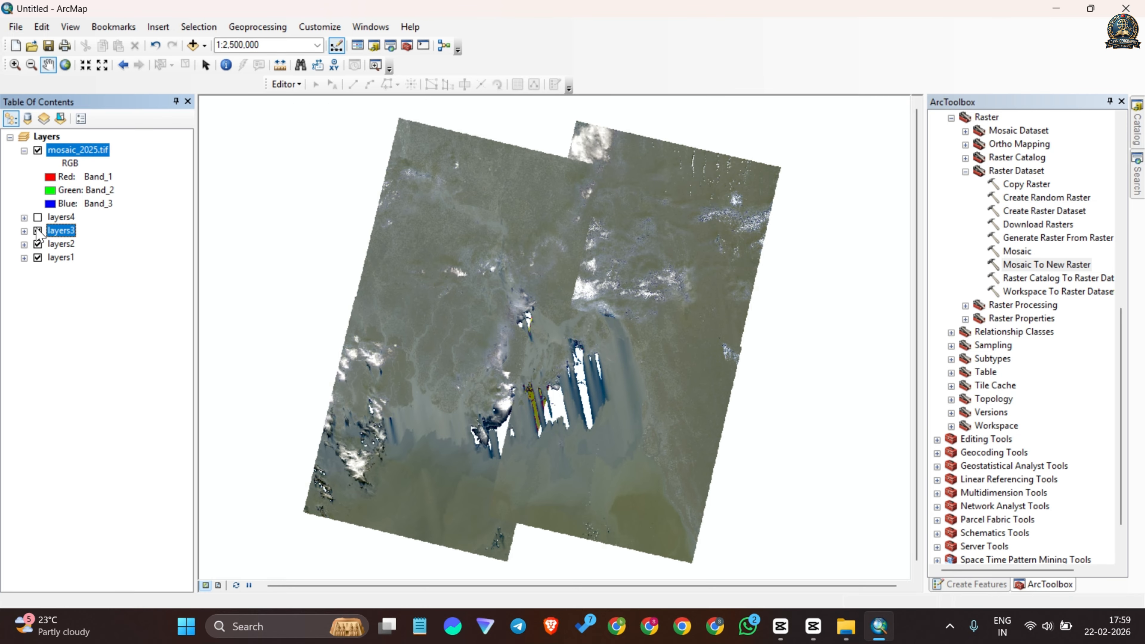
pyautogui.click(38, 230)
pyautogui.click(38, 244)
pyautogui.click(38, 258)
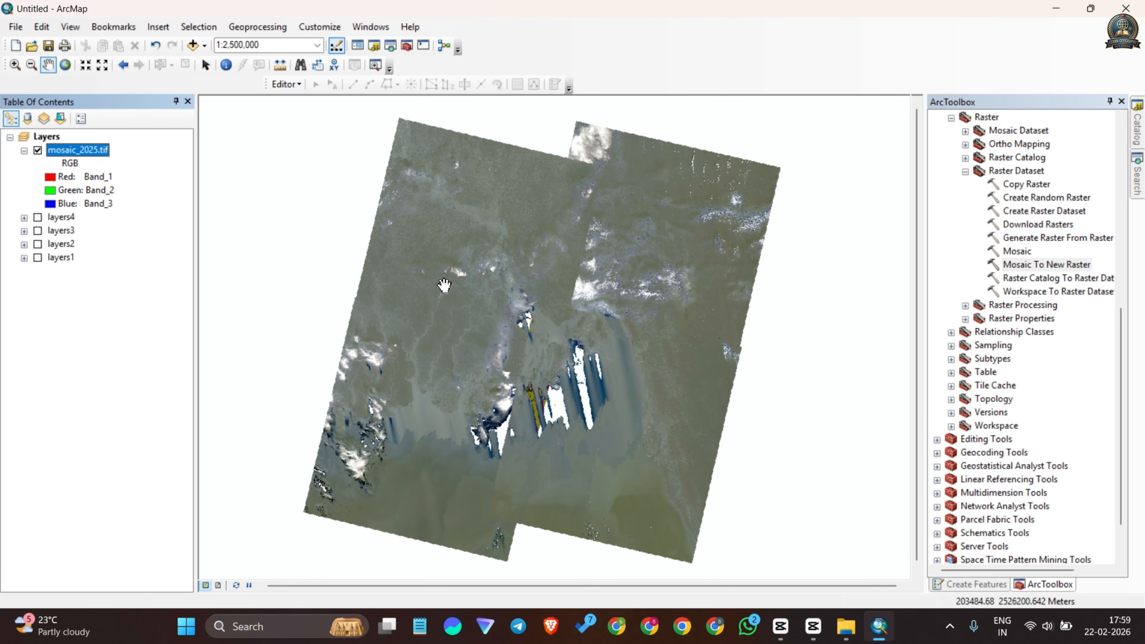
pyautogui.scroll(3, 444, 285)
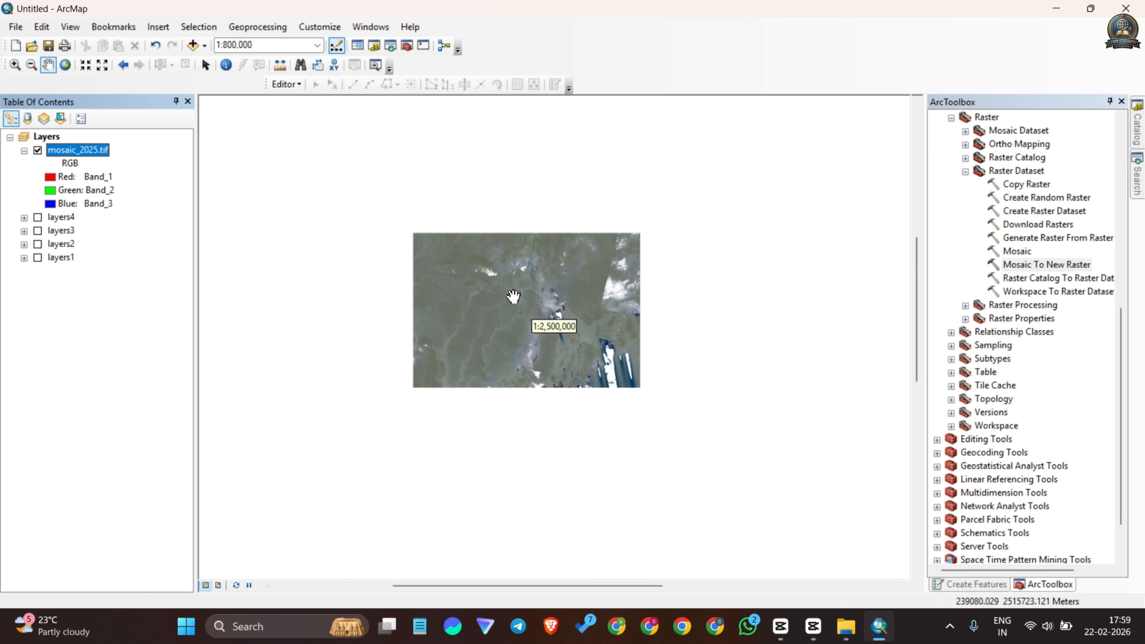
pyautogui.scroll(3, 580, 304)
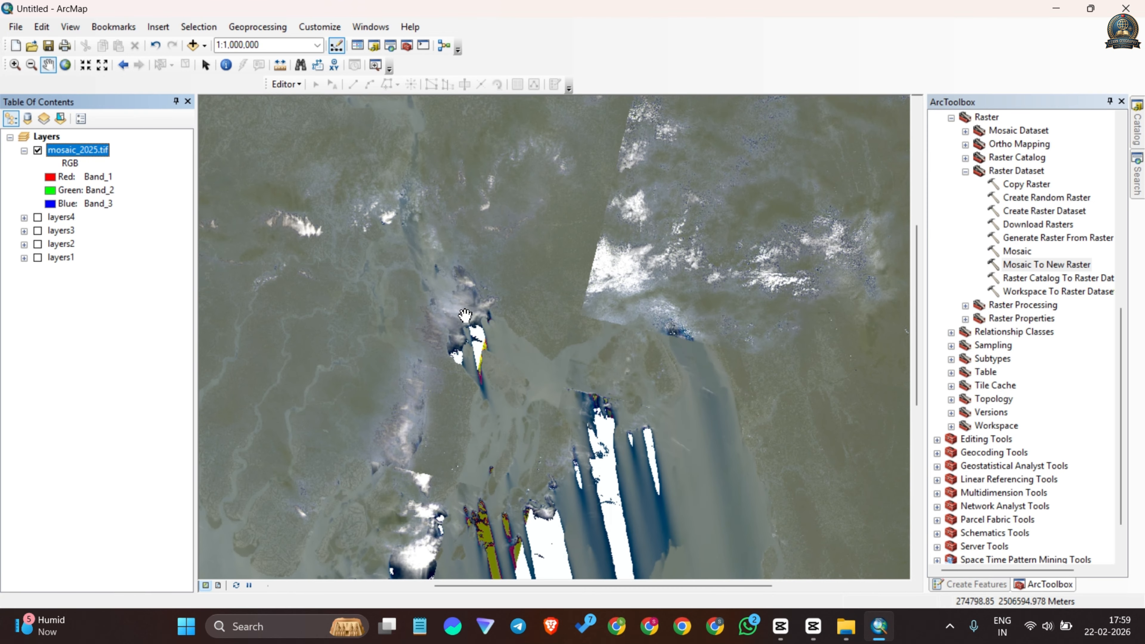
pyautogui.scroll(-4, 525, 324)
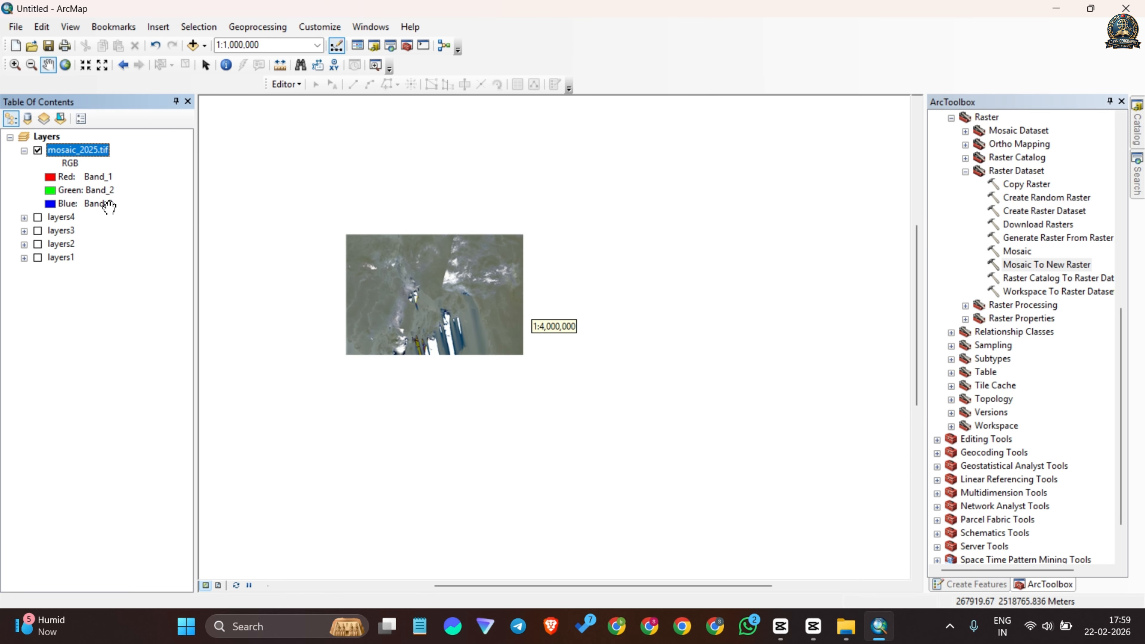
# Step: Display mosaic_2025.tif as a false-colour composite with Band_5 as red, Band_4 as green and Band_3 as blue
pyautogui.click(54, 178)
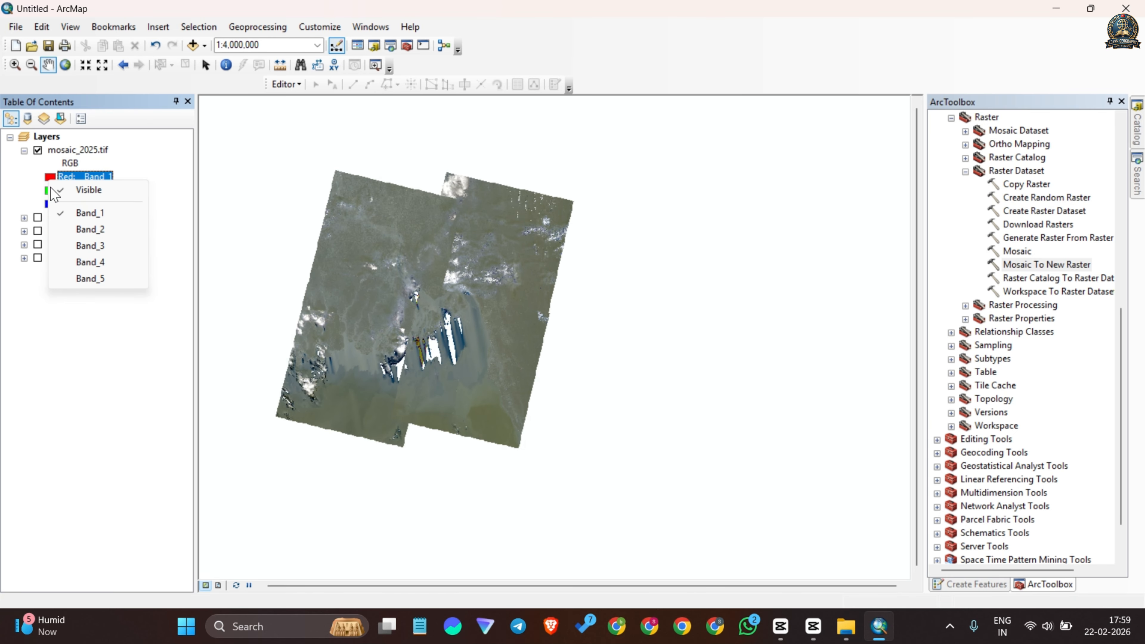
pyautogui.click(88, 276)
pyautogui.click(52, 191)
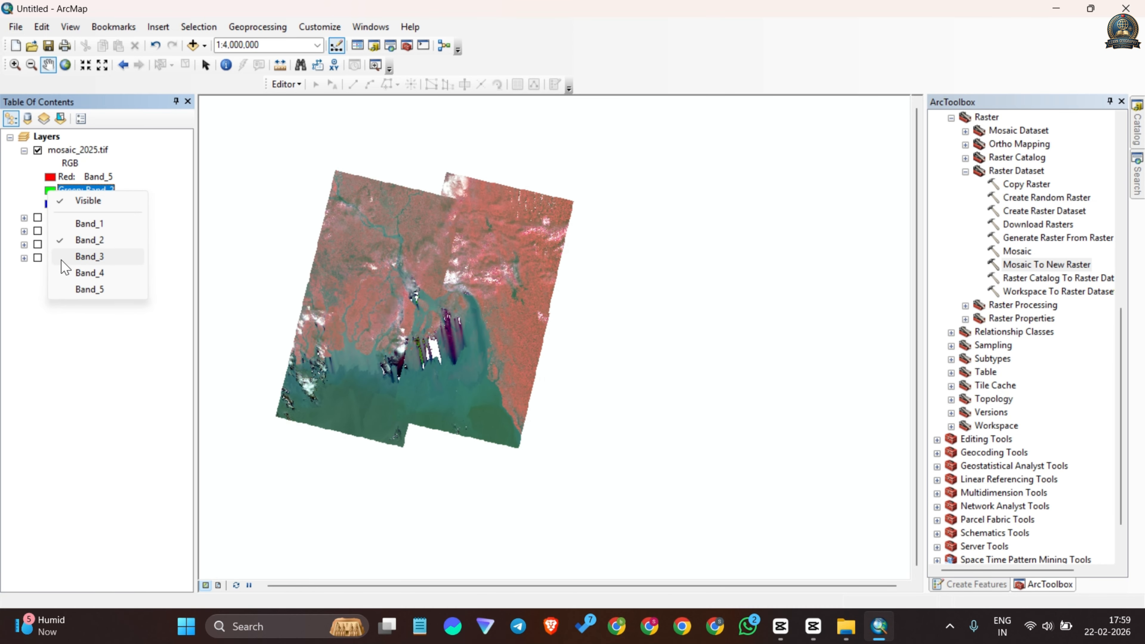
pyautogui.click(90, 272)
pyautogui.click(54, 204)
pyautogui.click(90, 270)
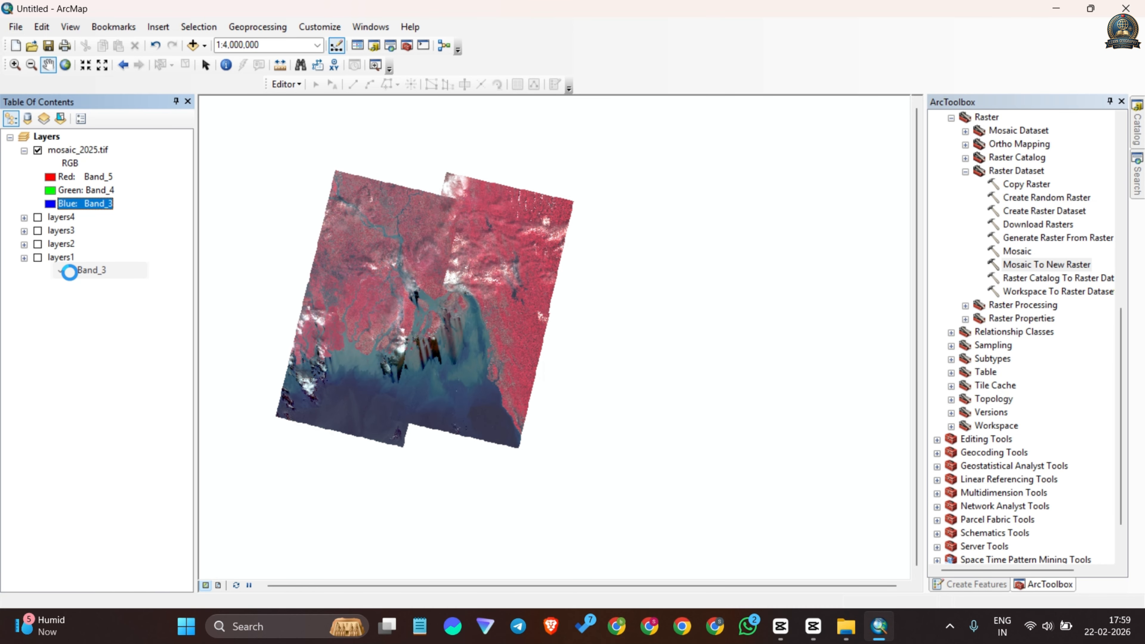
pyautogui.scroll(3, 455, 352)
pyautogui.scroll(3, 490, 352)
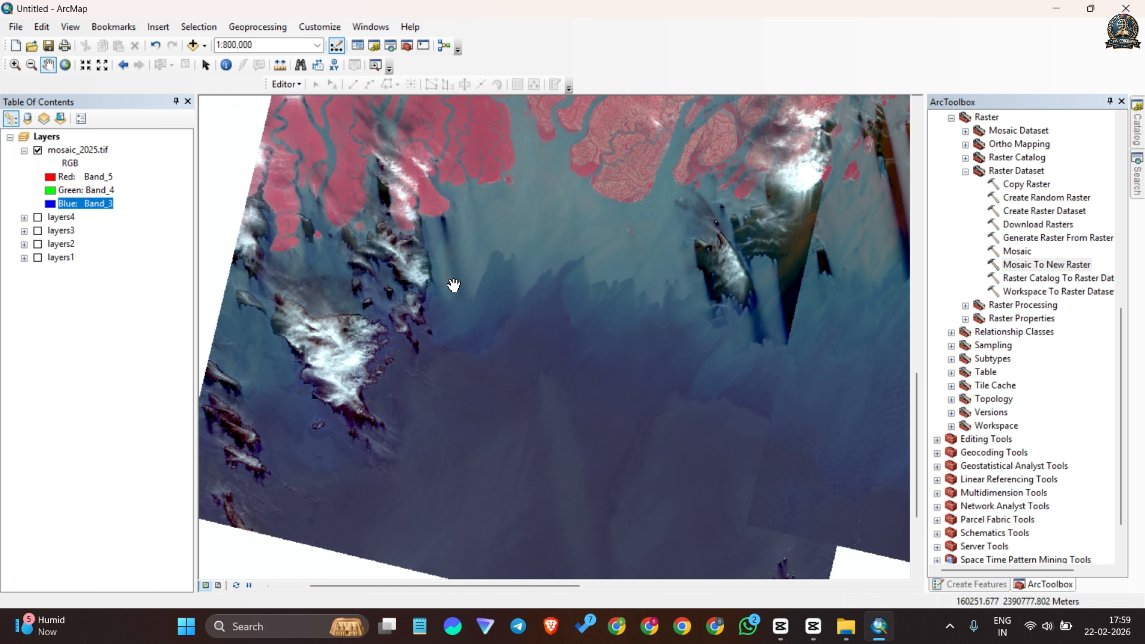
pyautogui.scroll(-3, 456, 283)
pyautogui.moveTo(421, 212); pyautogui.dragTo(347, 295)
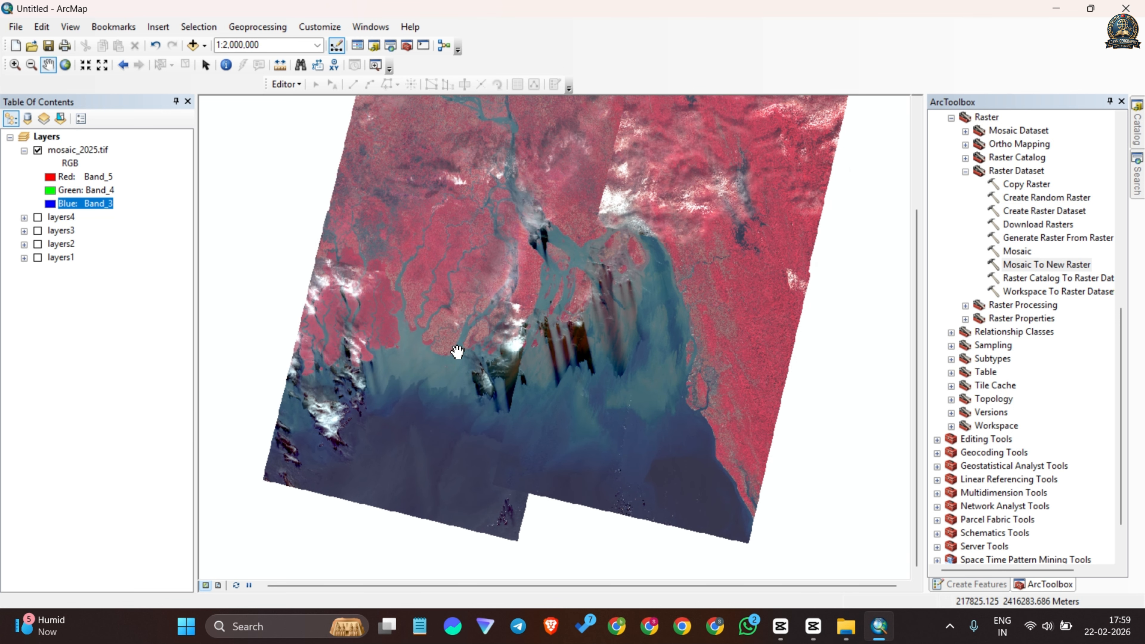
pyautogui.scroll(2, 433, 336)
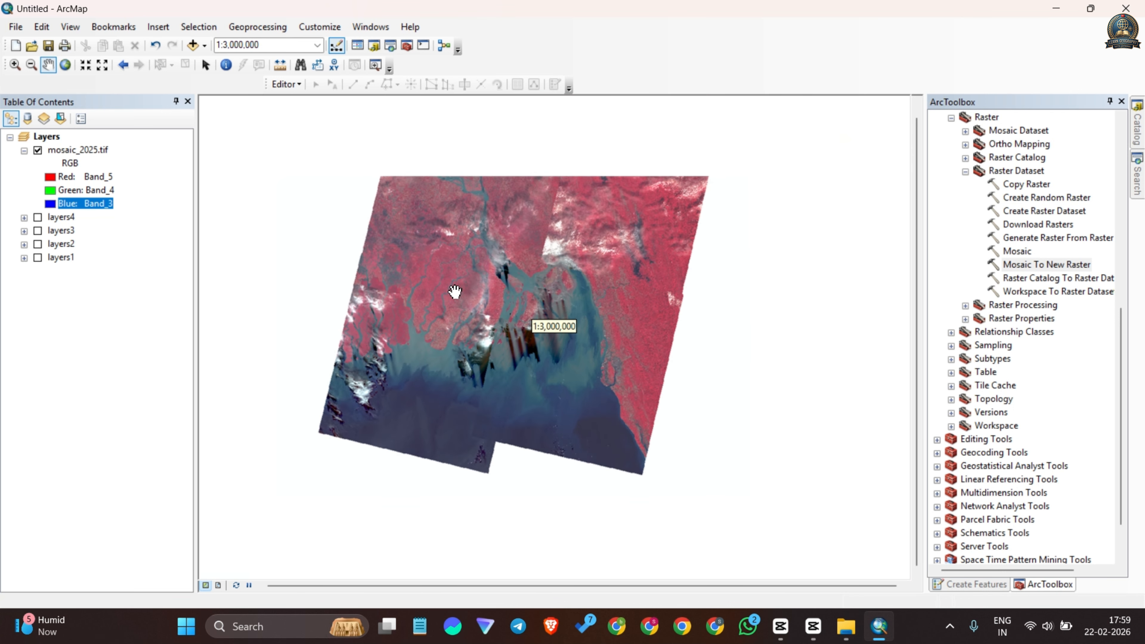